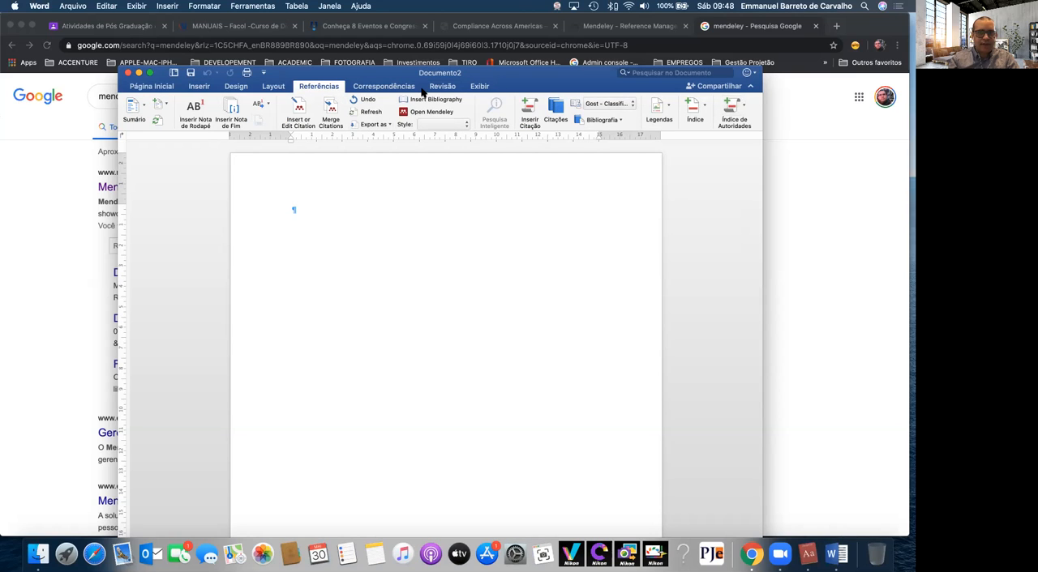
Move the blank document window slightly upward and widen it
click(454, 88)
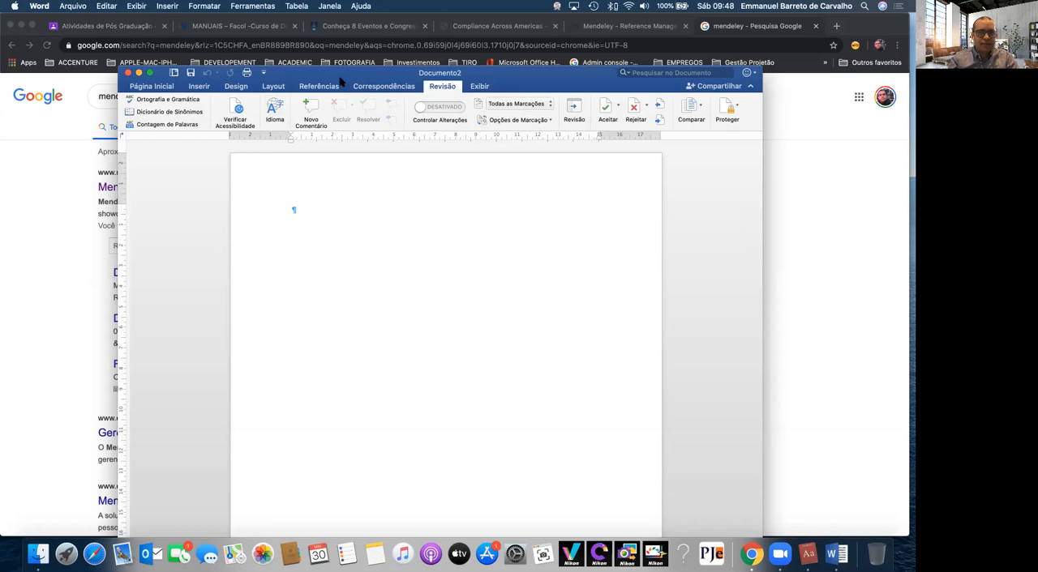
drag(342, 74, 345, 57)
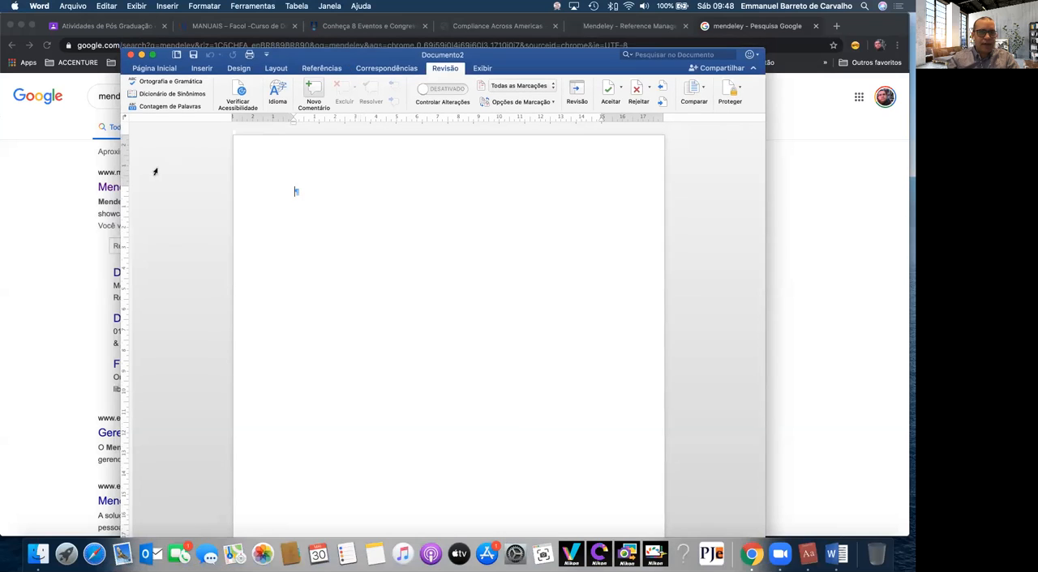
drag(120, 186, 59, 186)
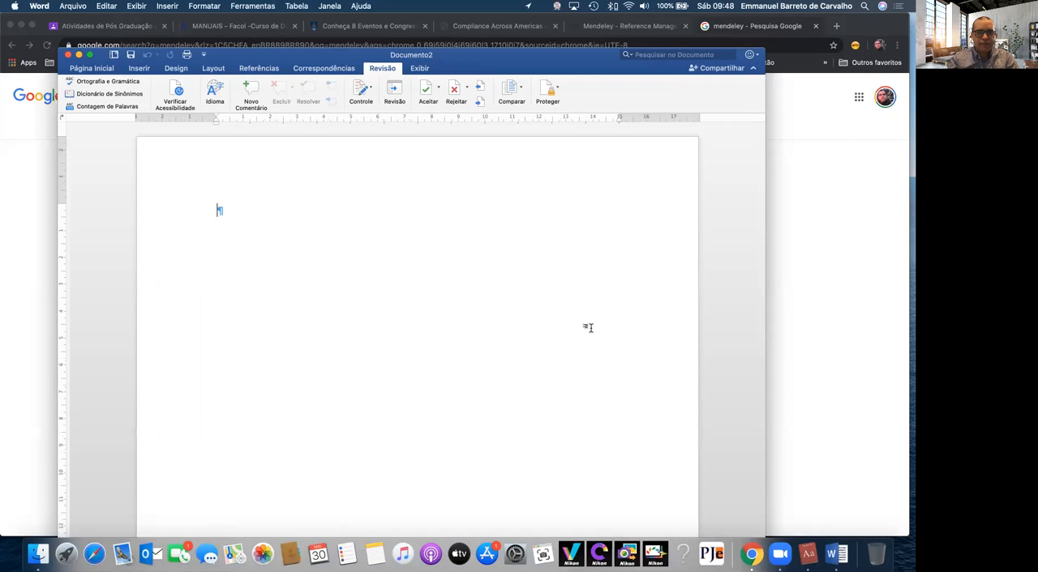
Look over the referencing tools and the automatic table of contents styles
click(258, 70)
click(309, 71)
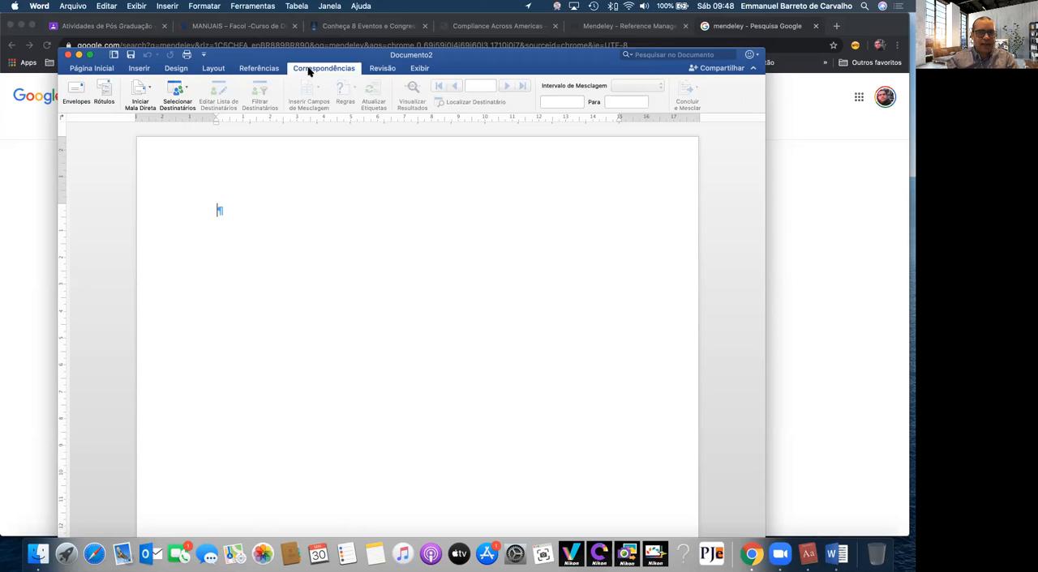
click(258, 70)
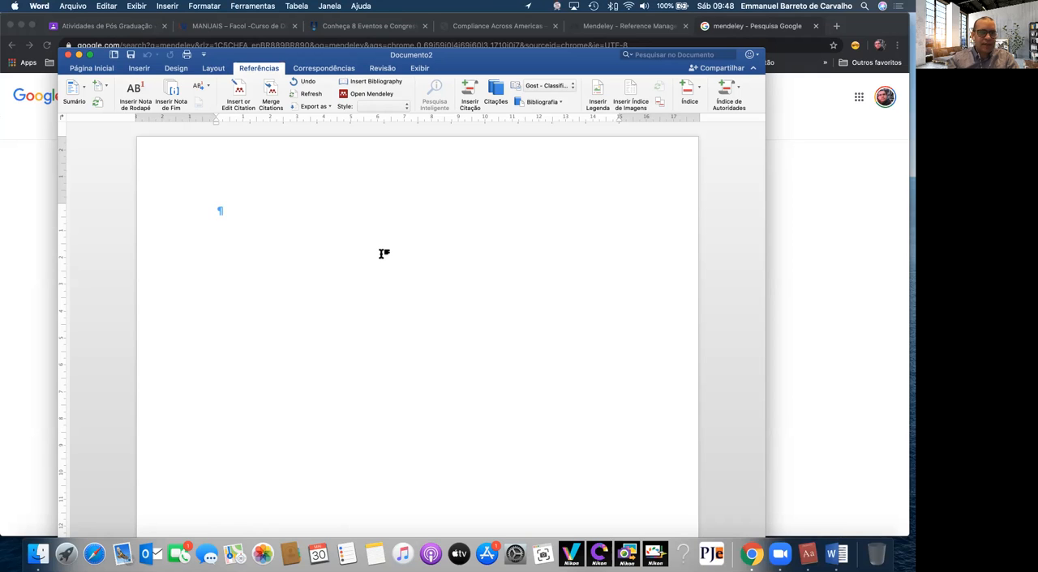
click(84, 90)
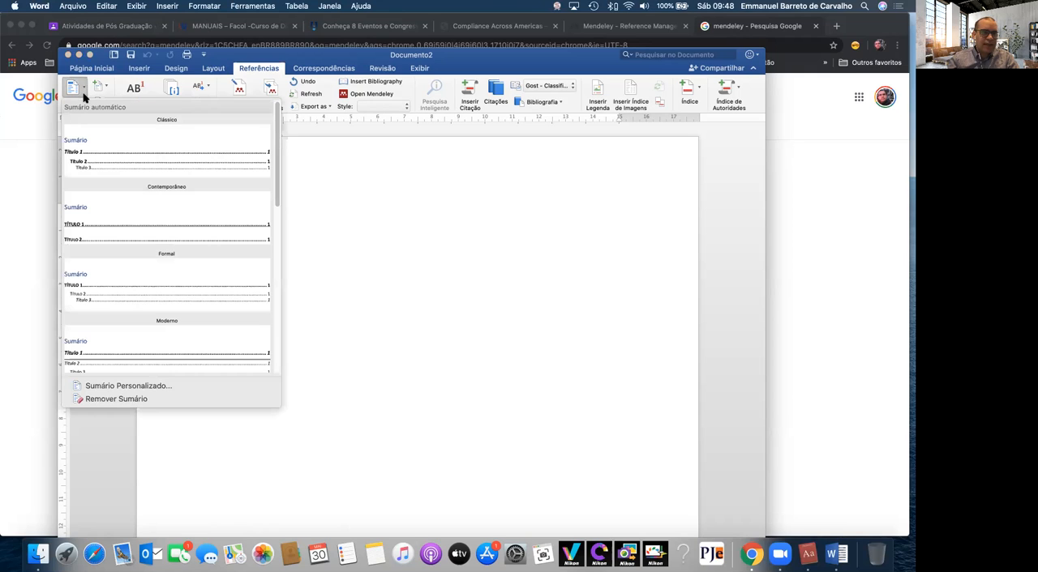
click(460, 218)
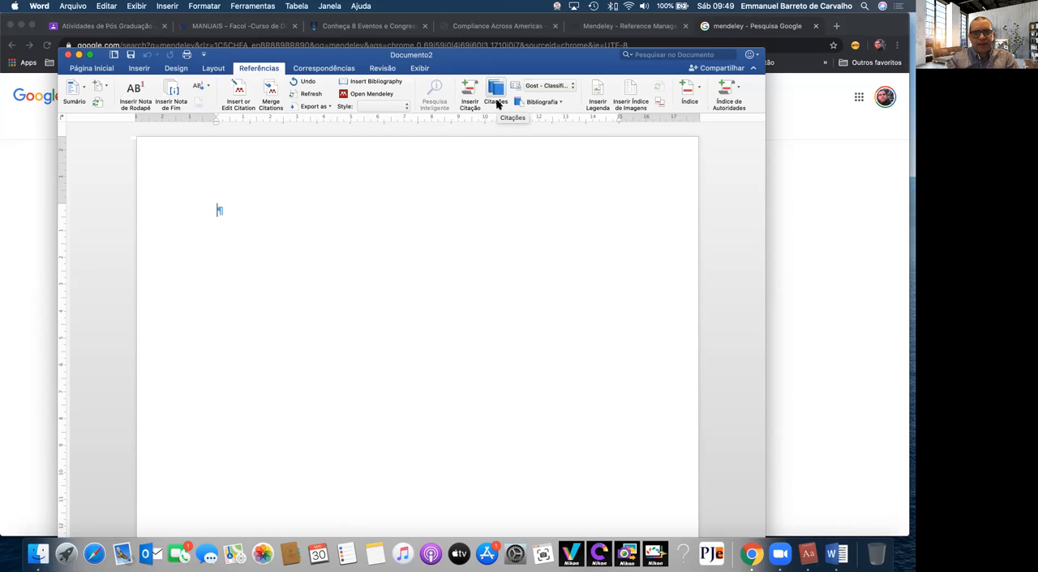
Set Word's bibliography style to APA and look over the available Mendeley citation styles
click(544, 86)
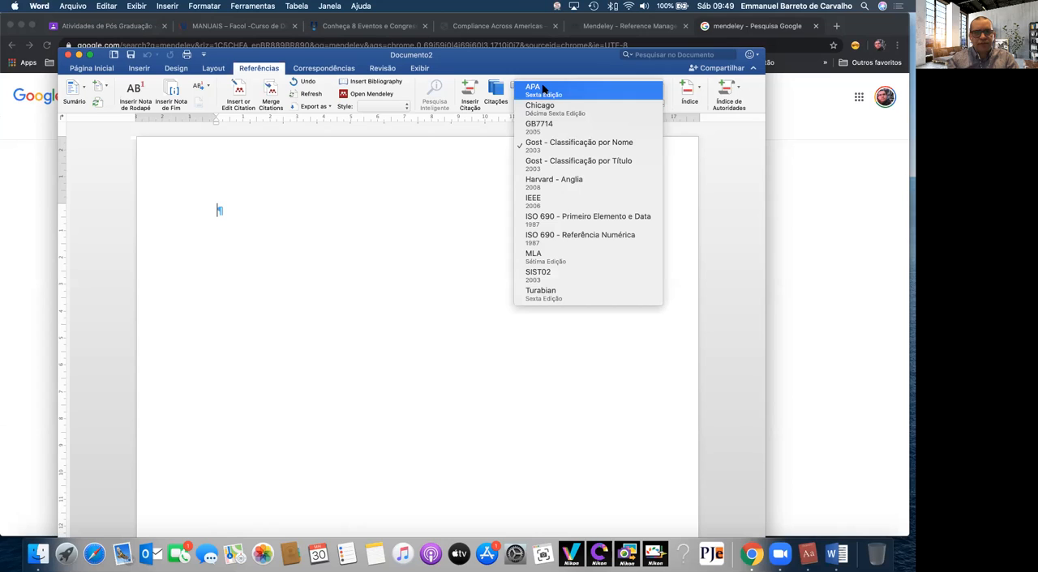
click(543, 87)
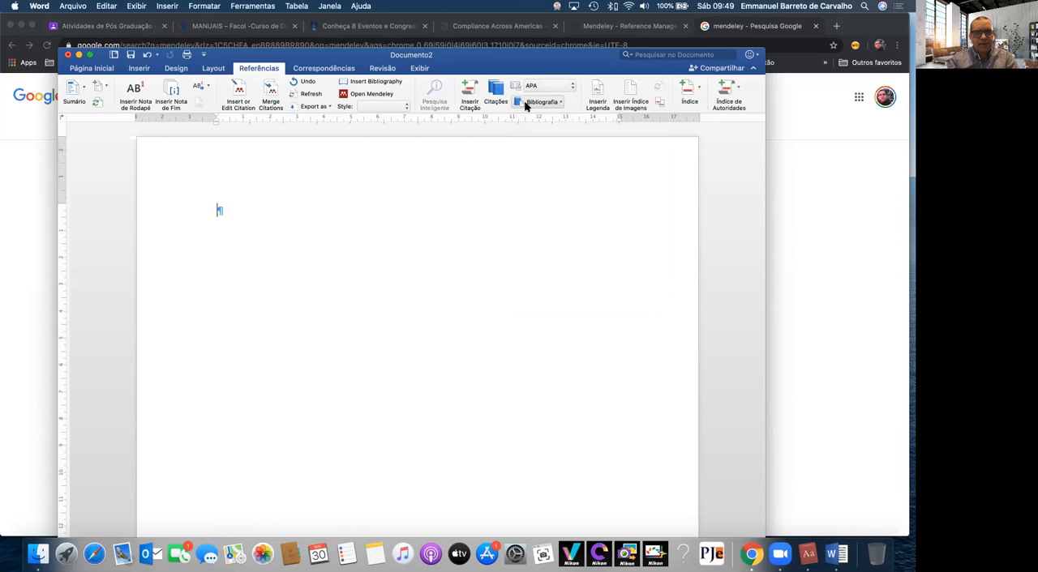
click(394, 106)
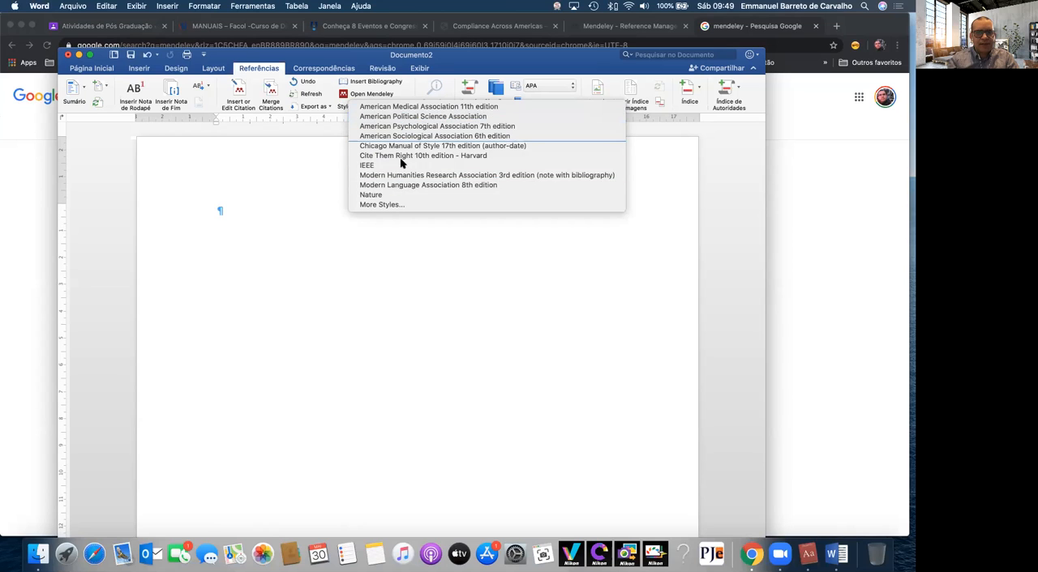
click(318, 177)
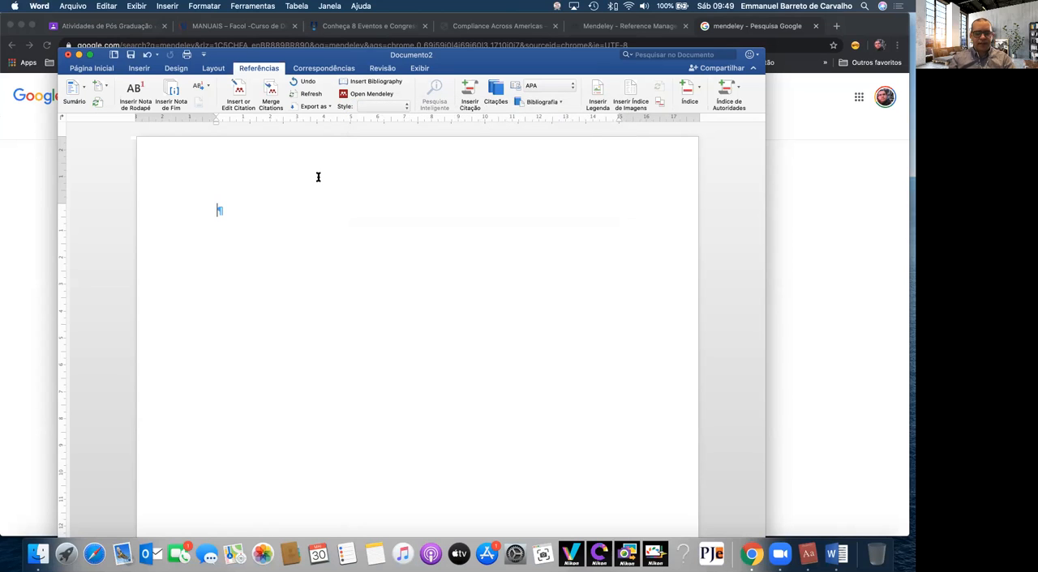
Write "Teste de referência" in the first line of the document
text(Teste )
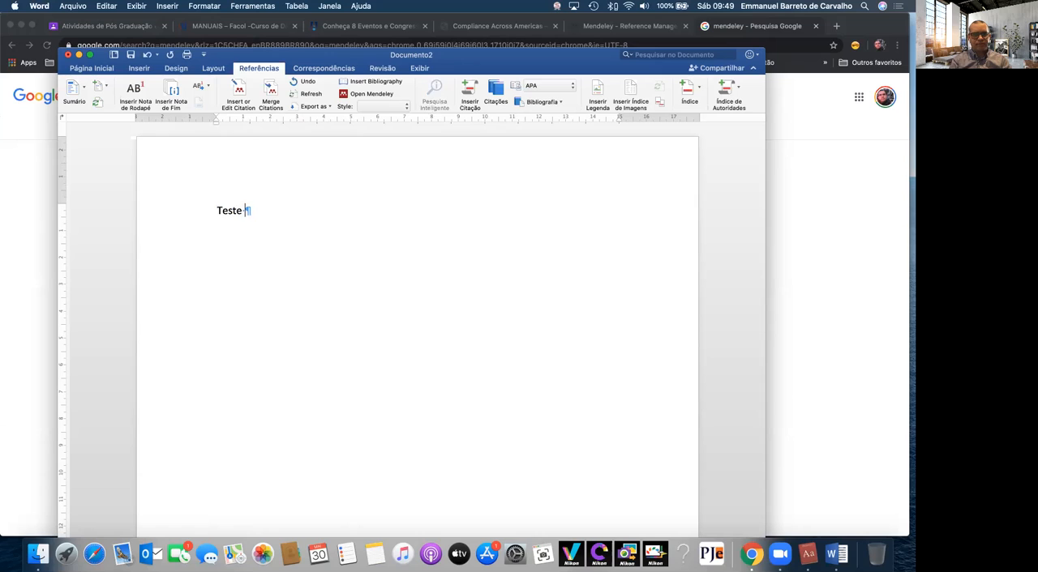
text(de ref)
key(BackSpace)
key(BackSpace)
key(BackSpace)
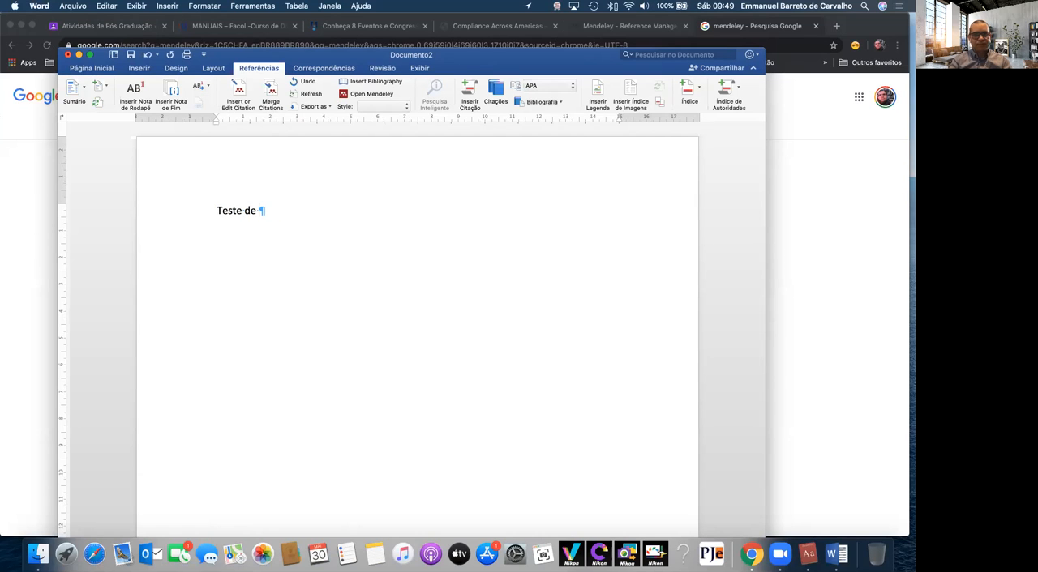
text(ref)
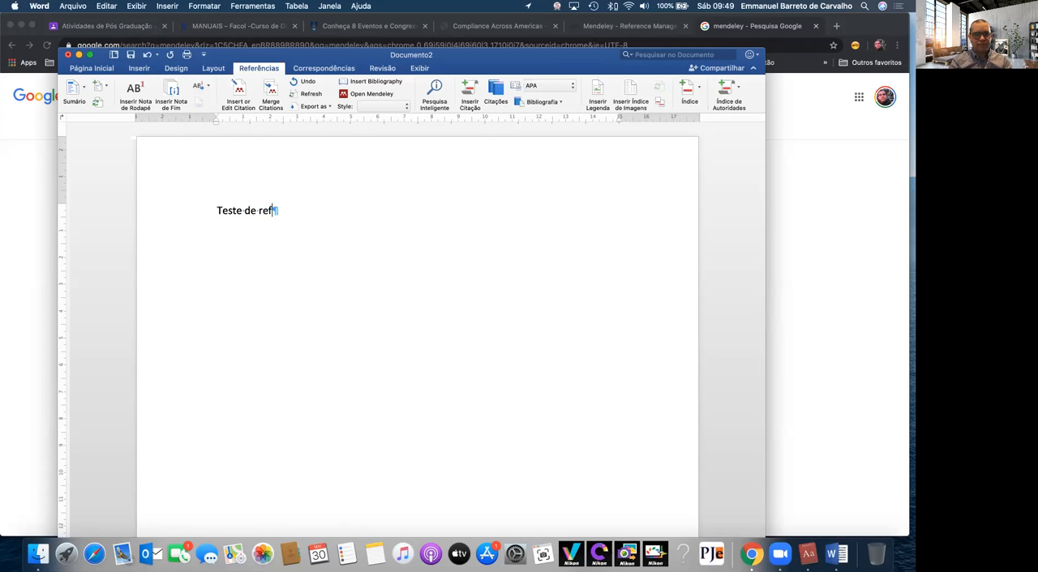
text(erência.)
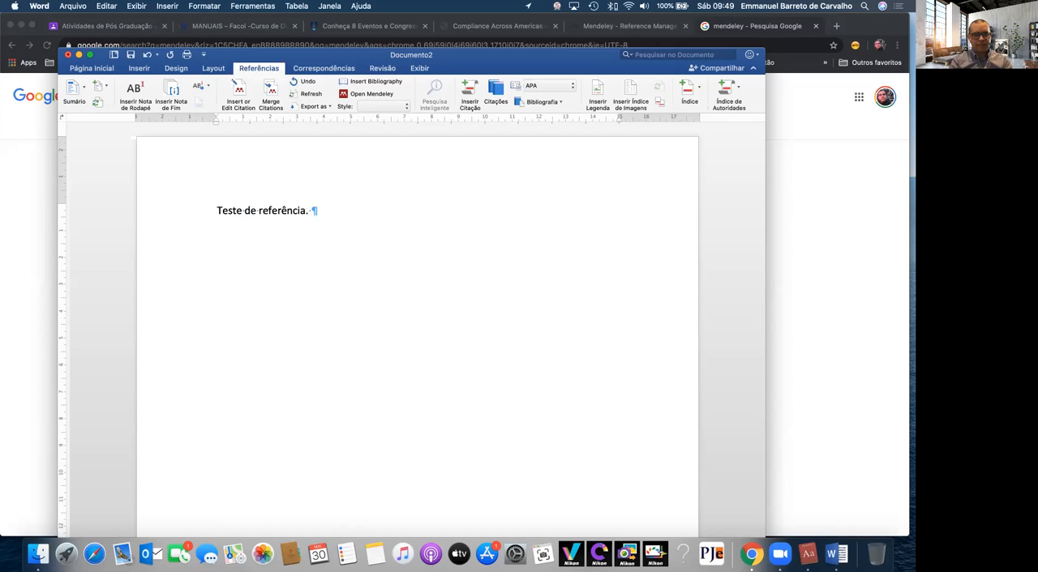
Insert a Mendeley bibliography after the test text and minimize the Mendeley Desktop window to return to the document
click(375, 83)
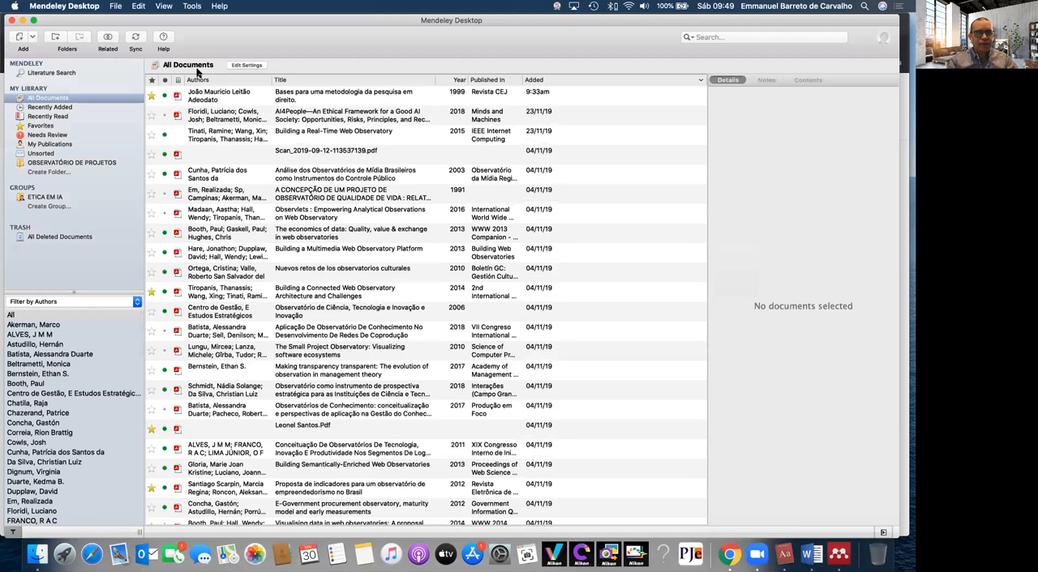
click(23, 20)
click(339, 134)
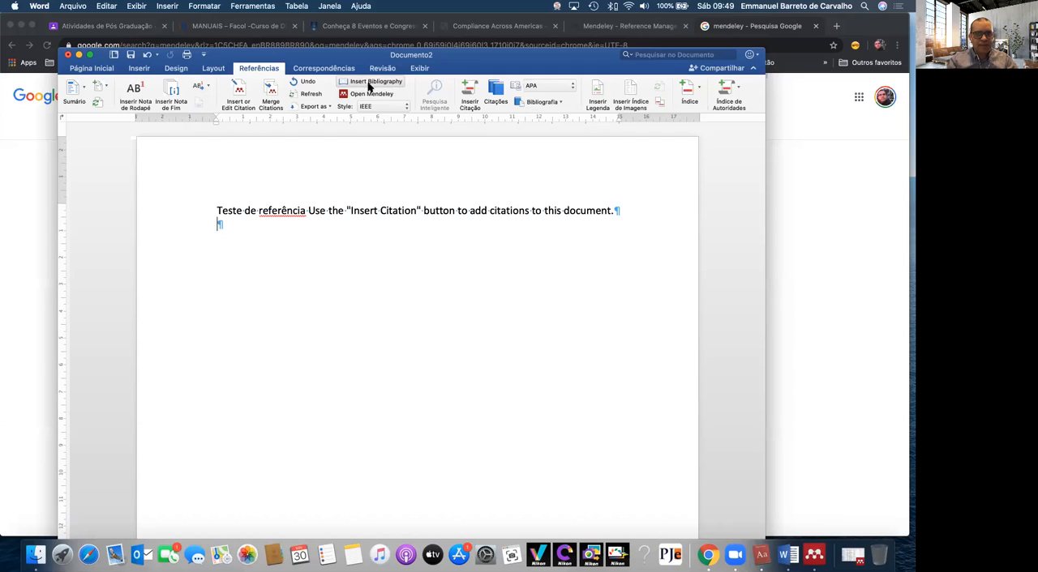
Start a new bibliographic source for a Word citation, keeping Livro as the source type
click(437, 138)
click(470, 95)
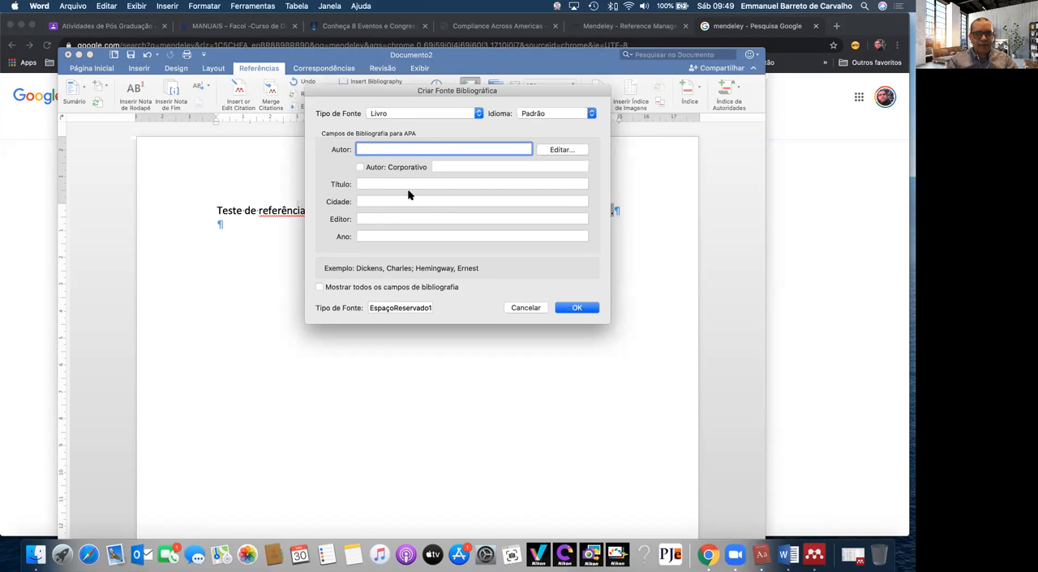
click(426, 114)
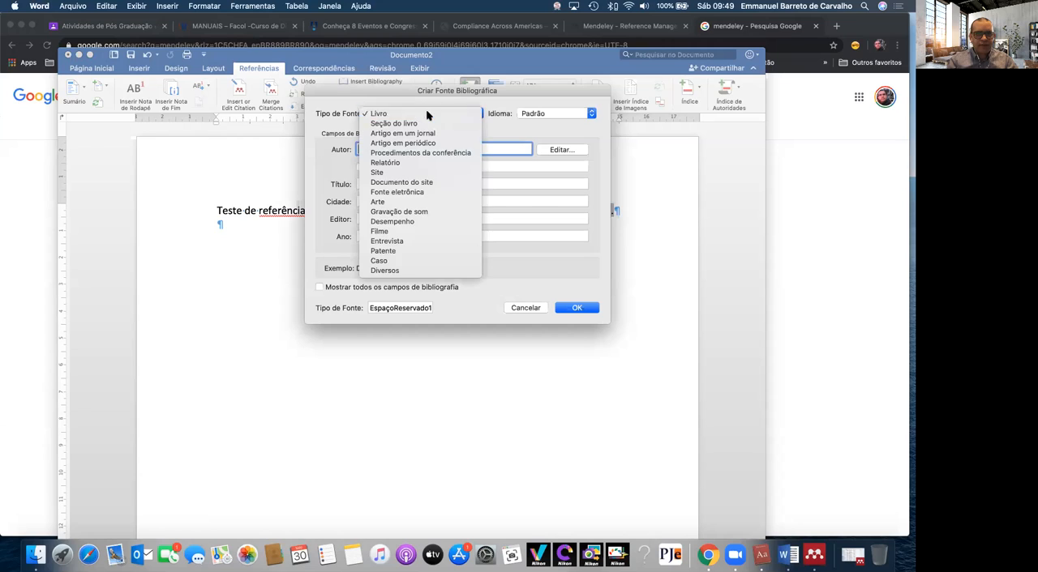
click(426, 113)
text(Emmanuel Bar)
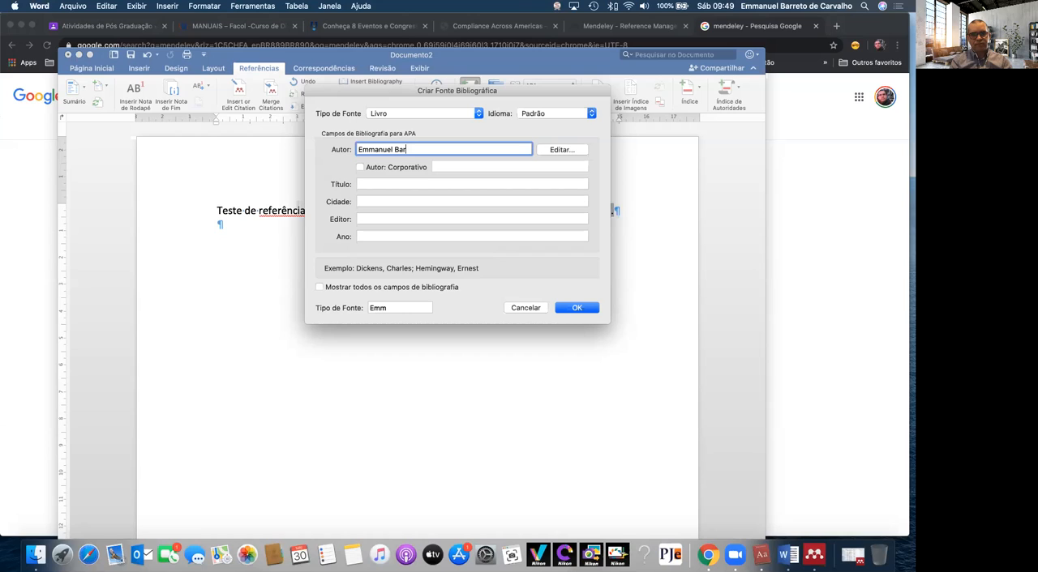
text(reto)
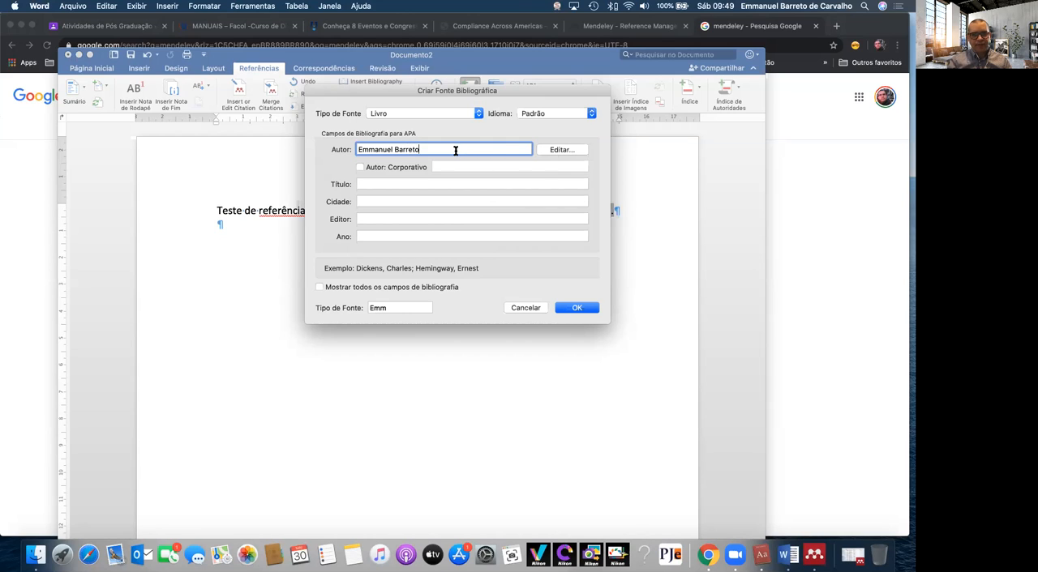
drag(456, 151, 281, 152)
key(BackSpace)
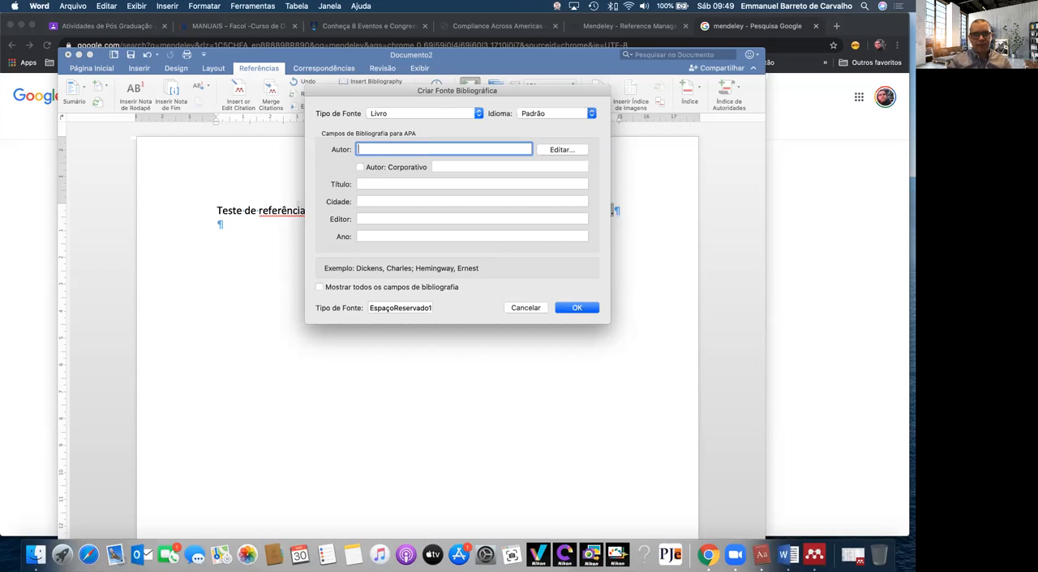
Add the source's author through the name editor, entering the last, first and middle names separately
click(557, 153)
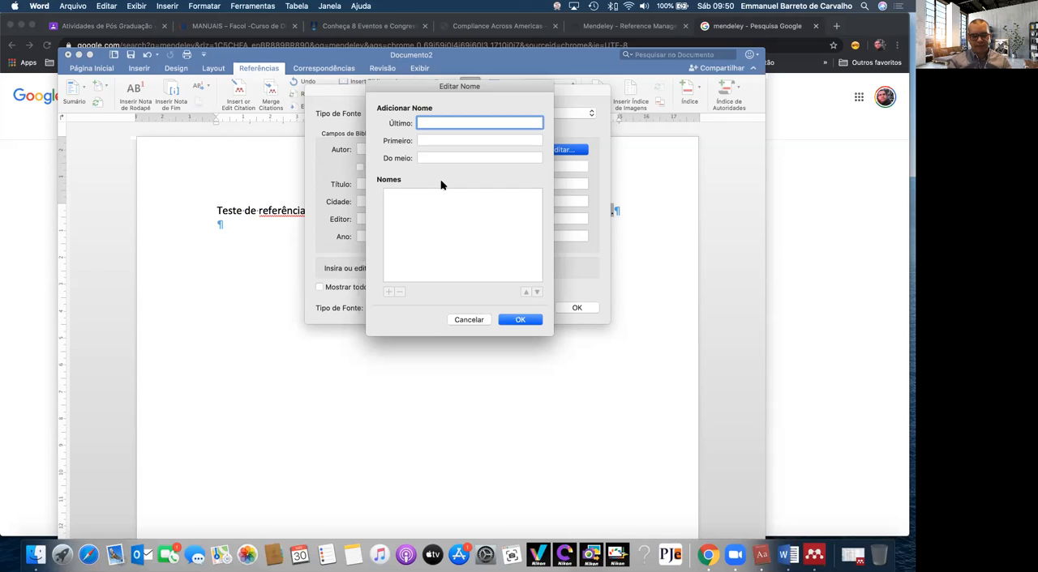
text(o)
key(Tab)
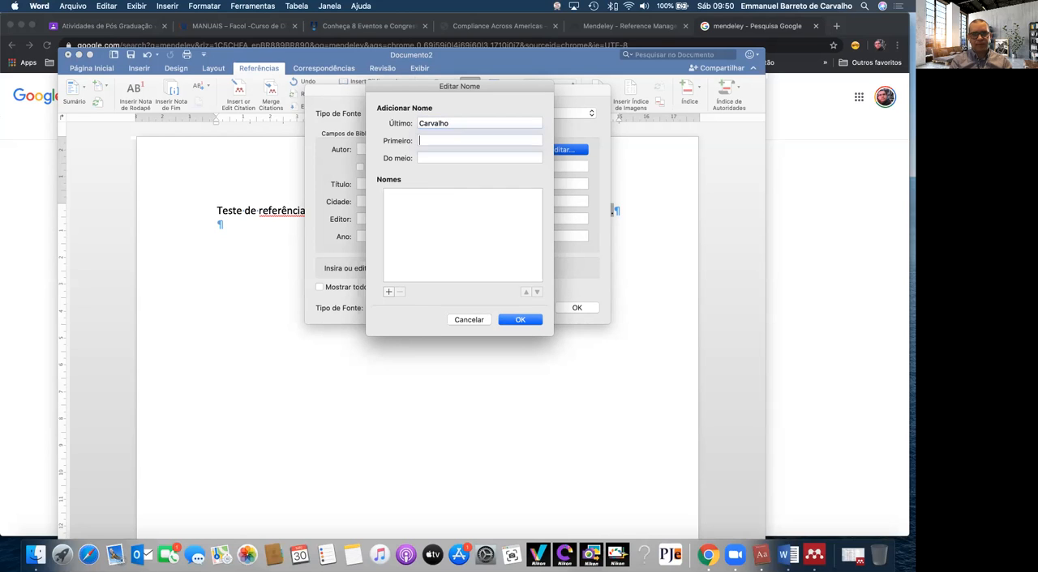
key(Tab)
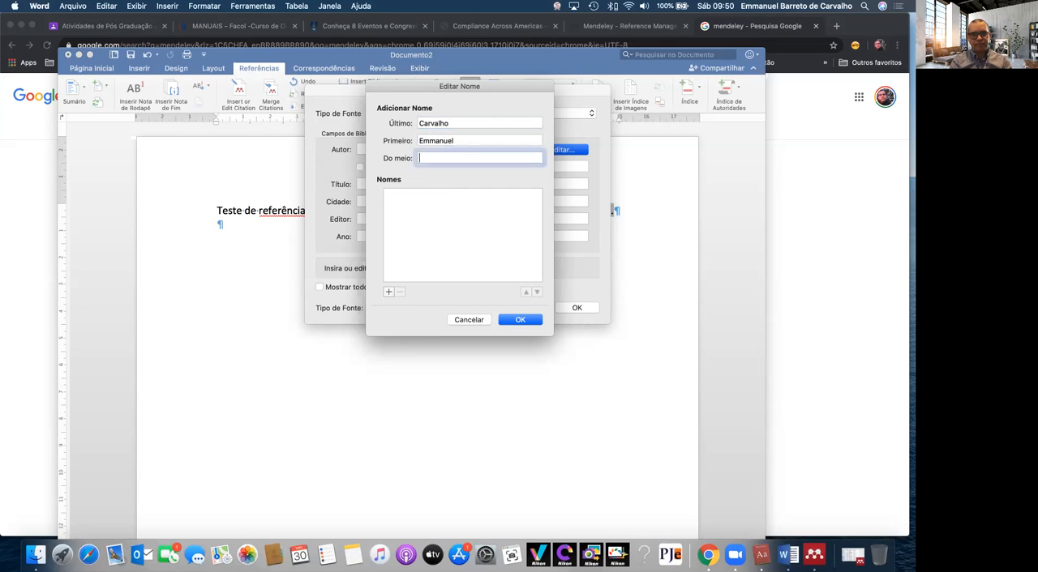
text(Barreto)
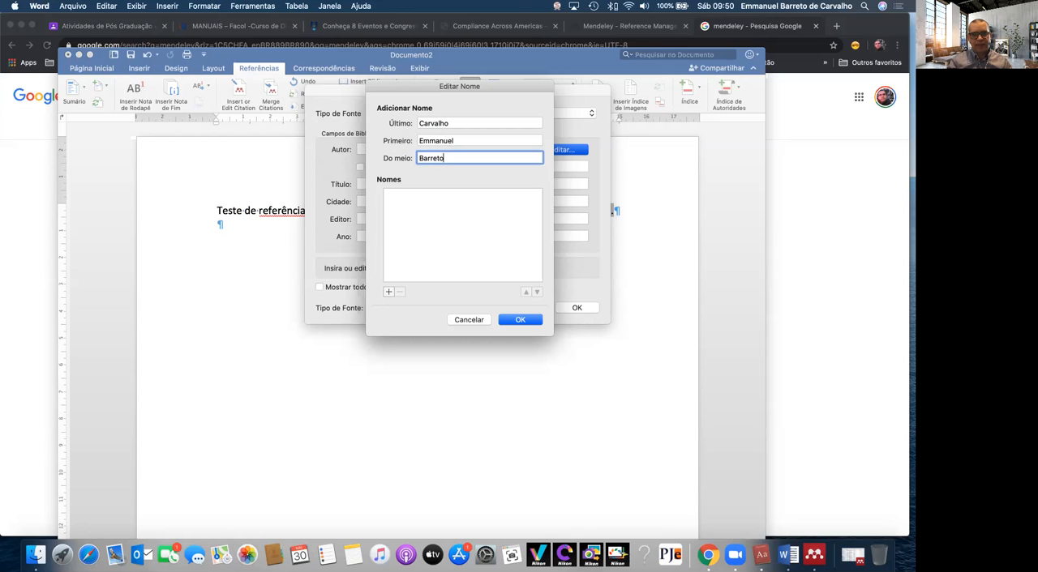
click(388, 292)
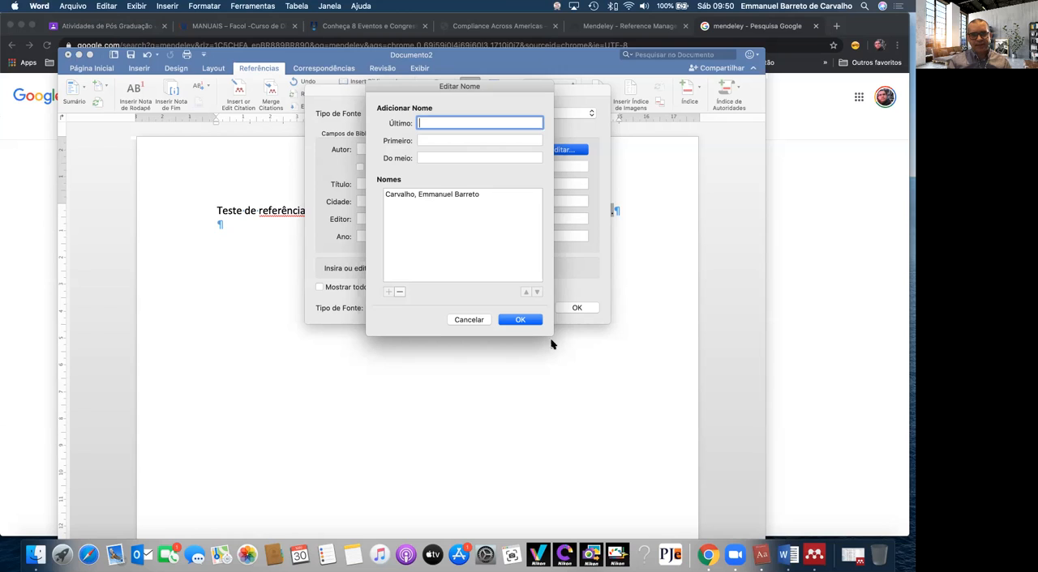
click(520, 319)
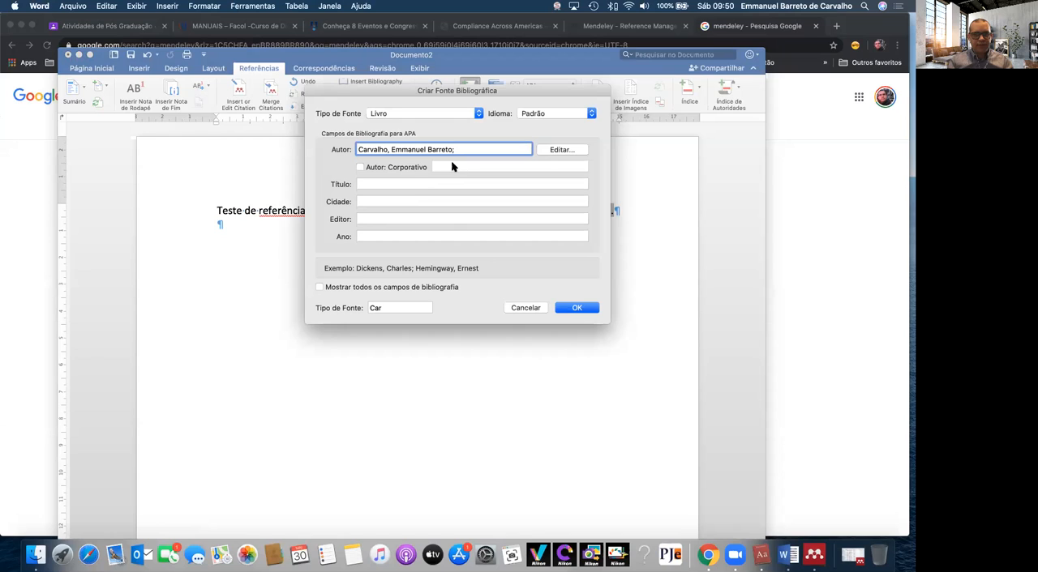
Fill in the book source with title "Metodologia Científica em Direito", city Recife, publisher facol and year 2020
click(412, 184)
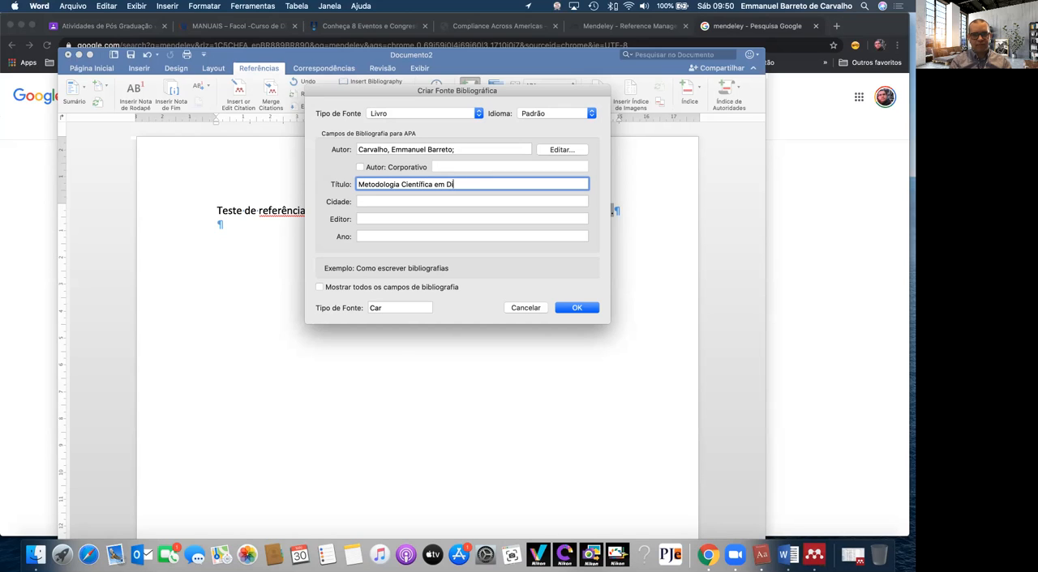
key(Tab)
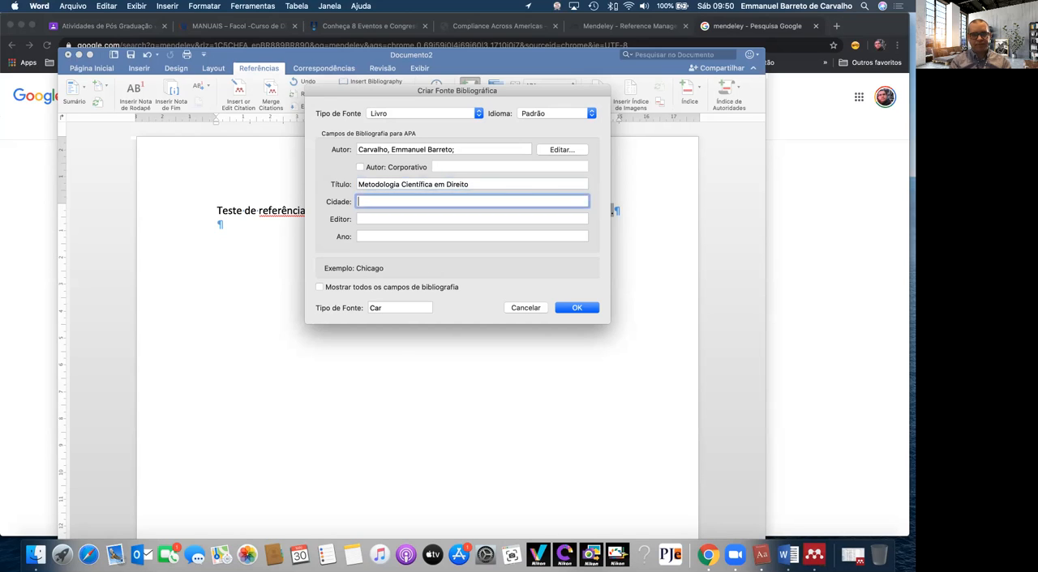
key(Tab)
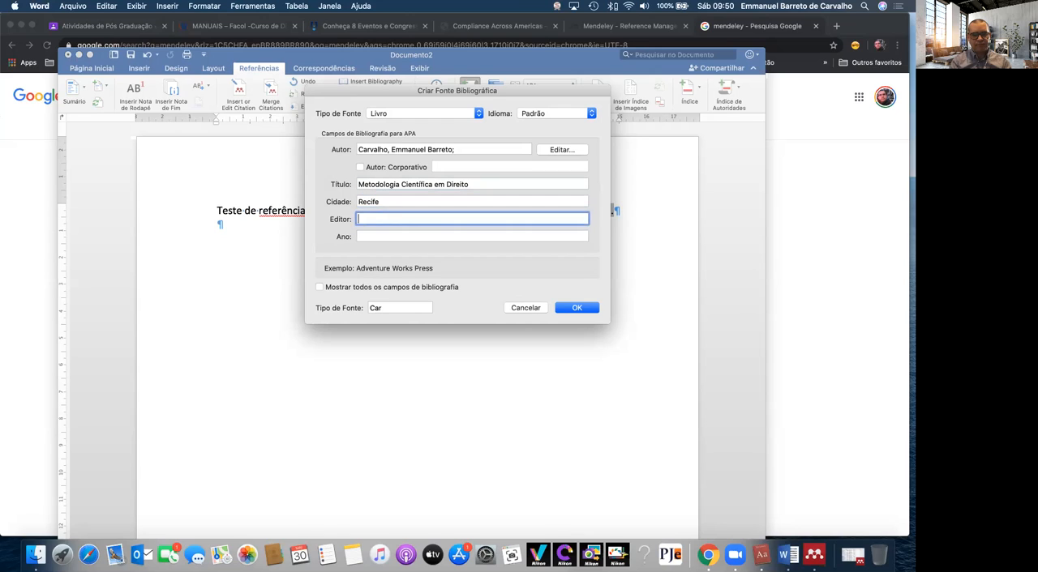
text(facol)
key(Tab)
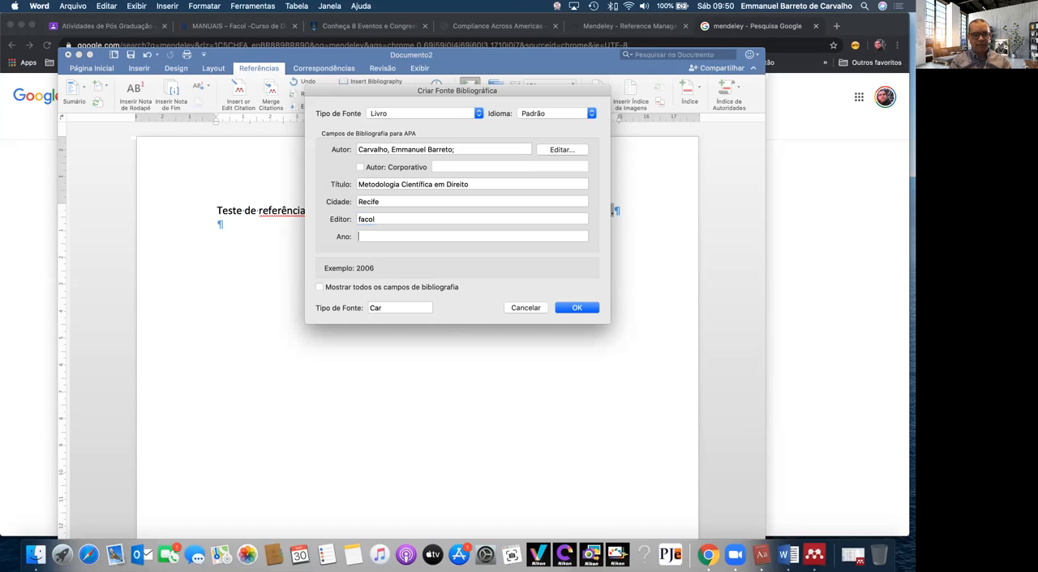
text(2020)
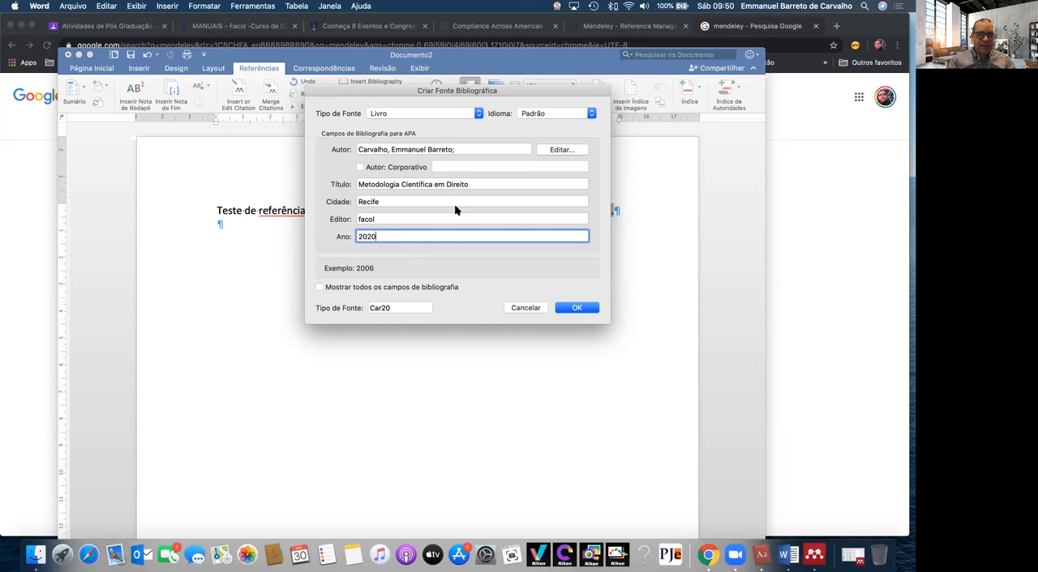
Change the bibliographic source type to "Artigo em um jornal"
click(400, 114)
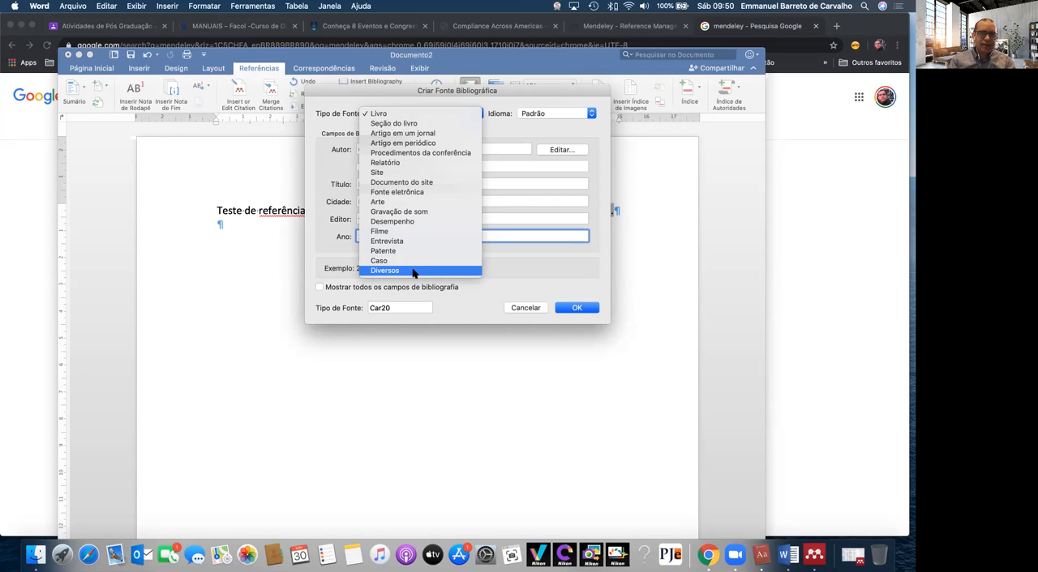
click(409, 133)
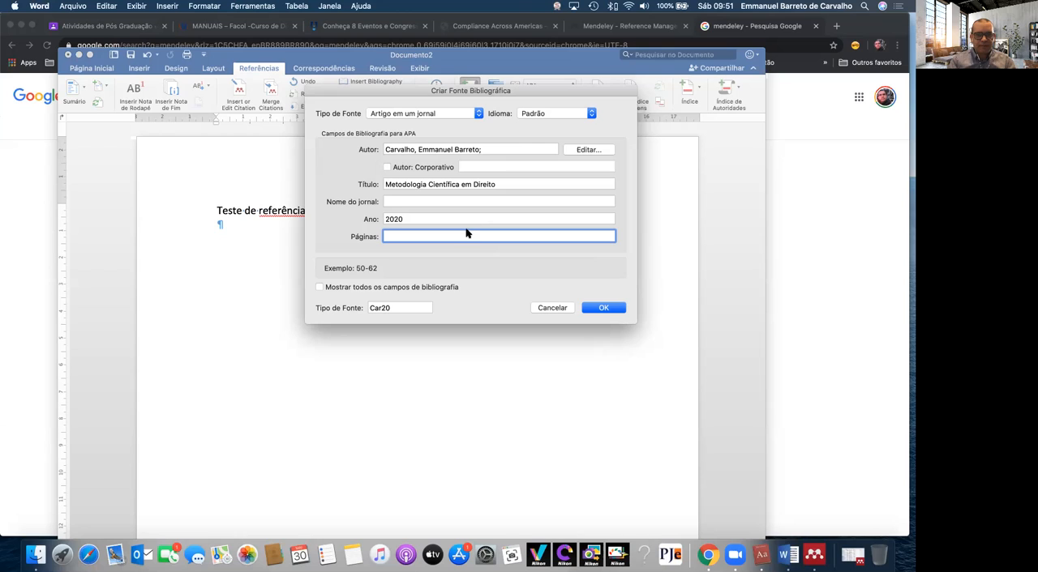
Show all bibliography fields for the source and fill in month 05, day 02, edition 1 and pages 6
click(438, 287)
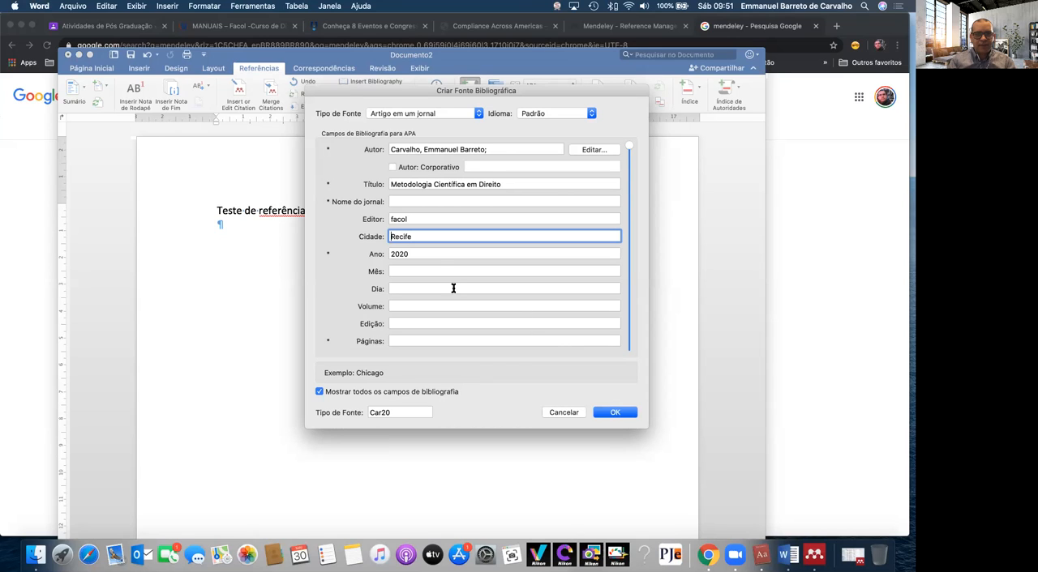
click(441, 270)
text(05)
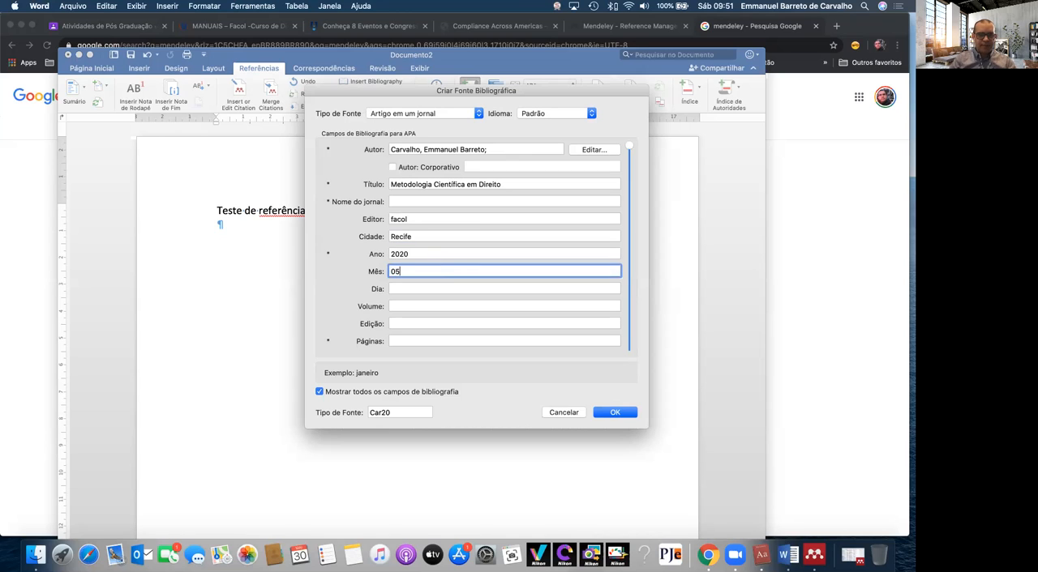
click(430, 288)
text(02)
click(432, 307)
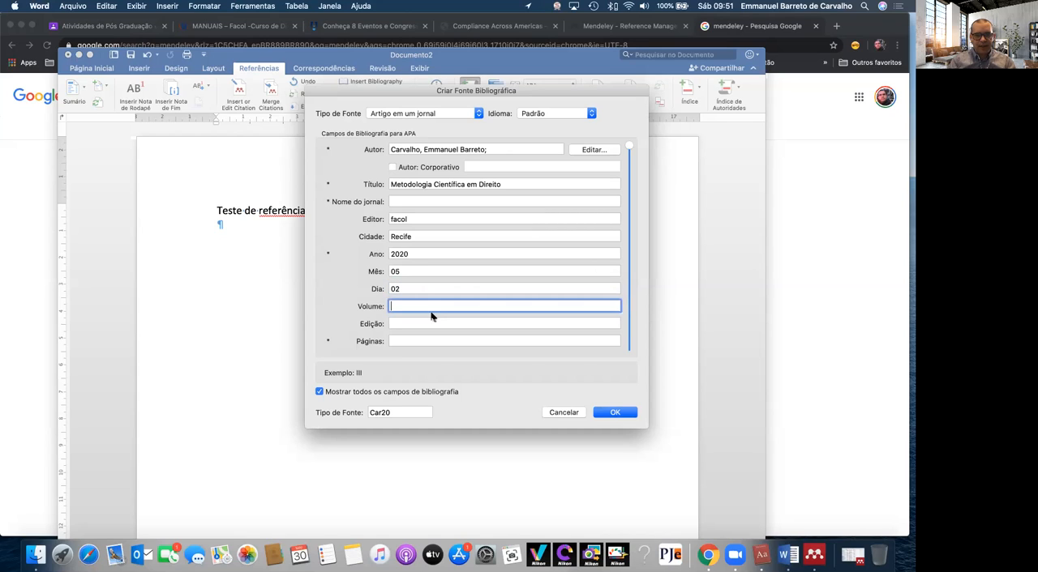
click(431, 323)
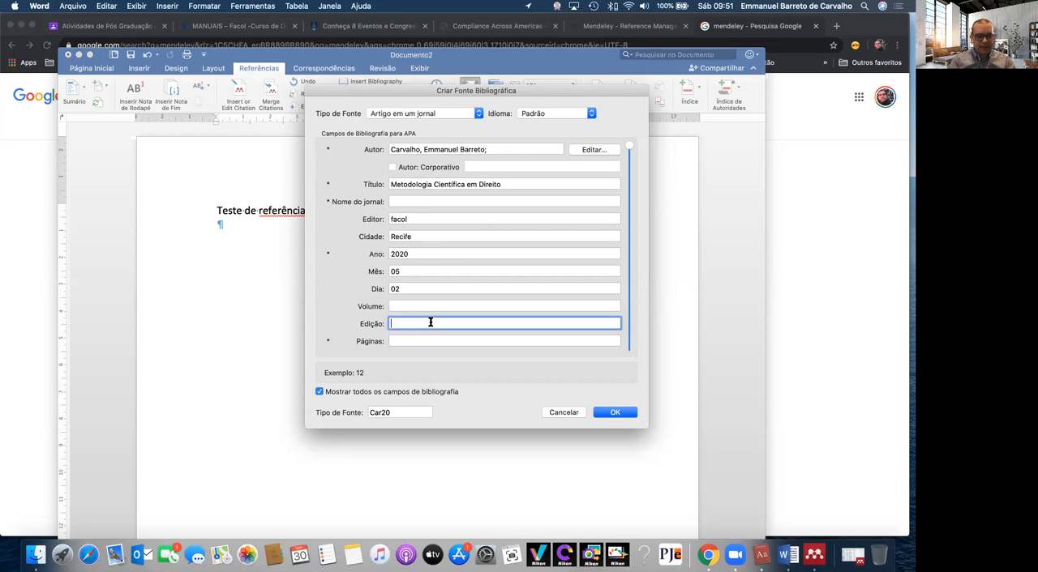
click(488, 342)
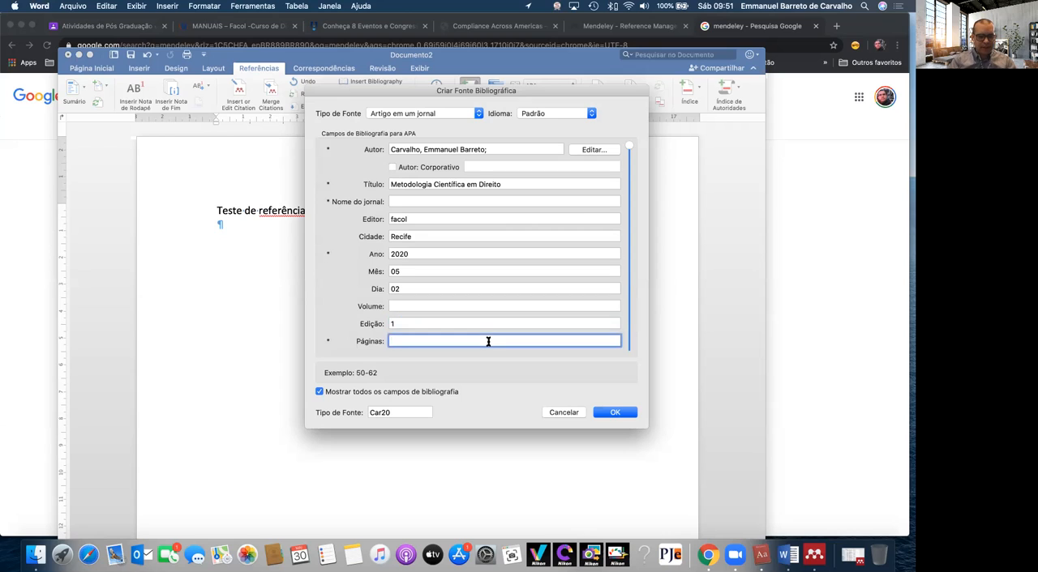
text(6)
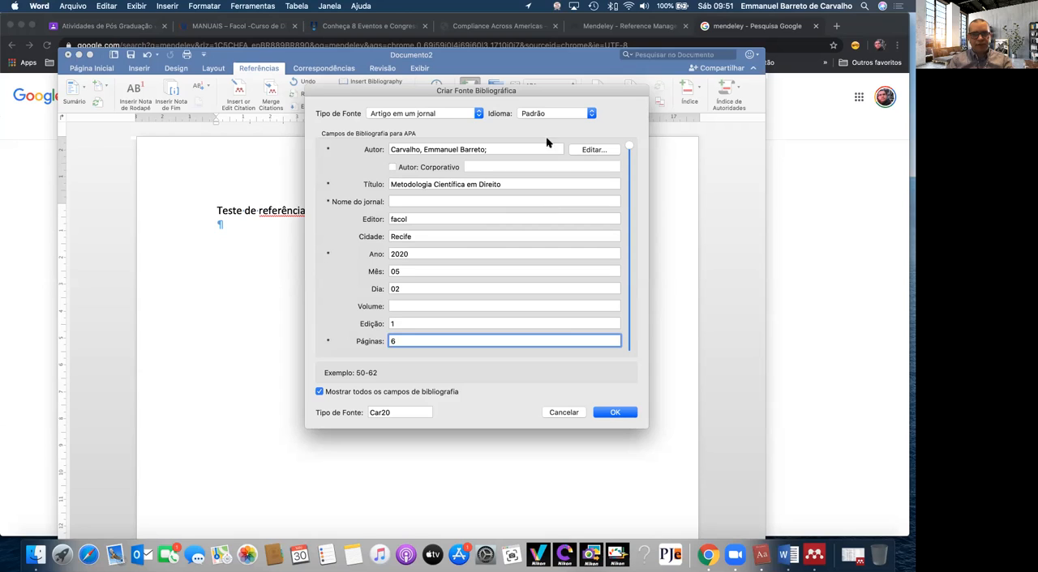
Name the source's journal "NANT - FACOL" and save the source to insert its citation
click(474, 201)
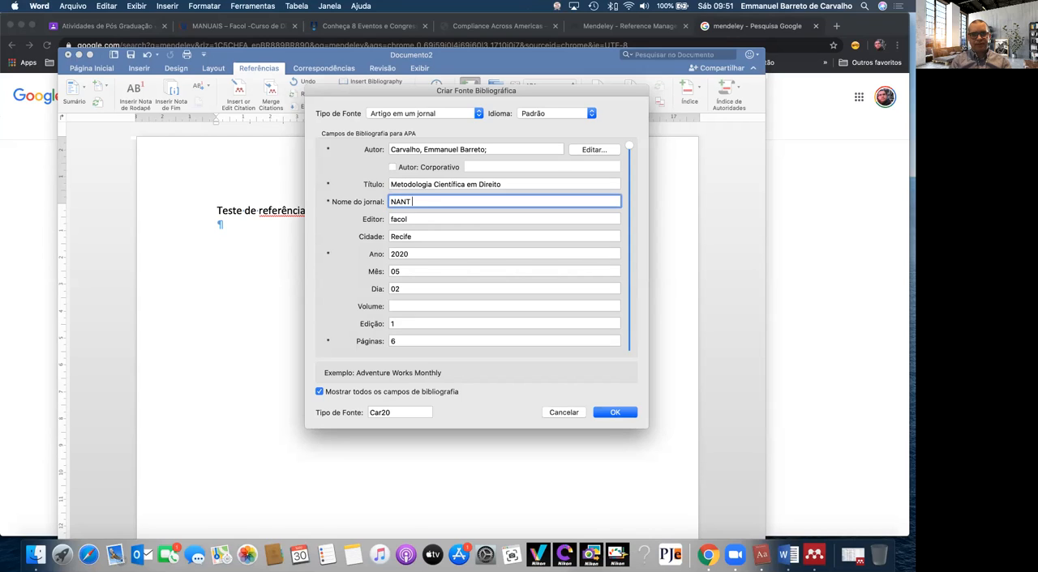
text(NANT - FACOL)
click(613, 412)
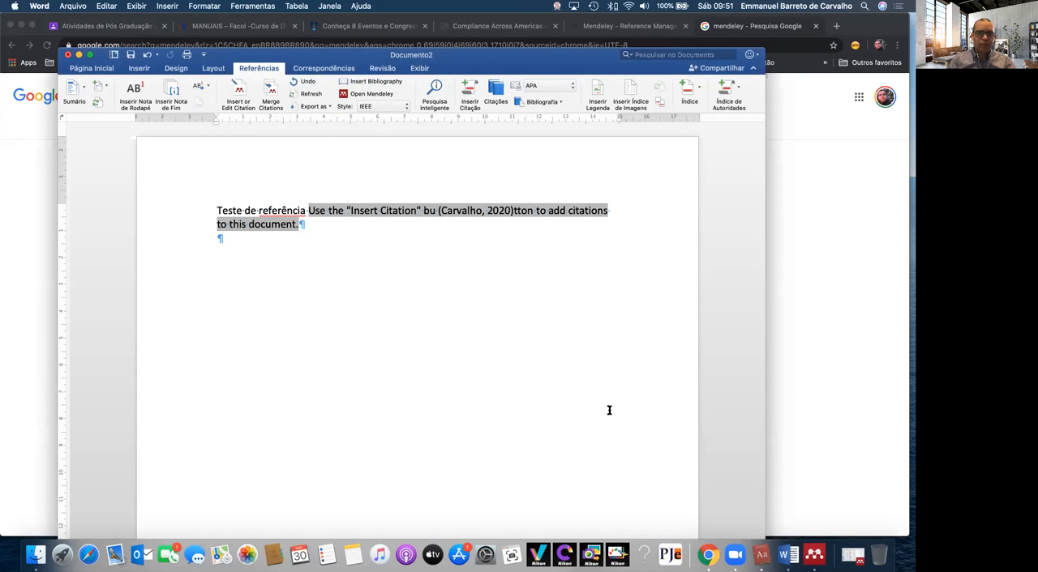
click(609, 410)
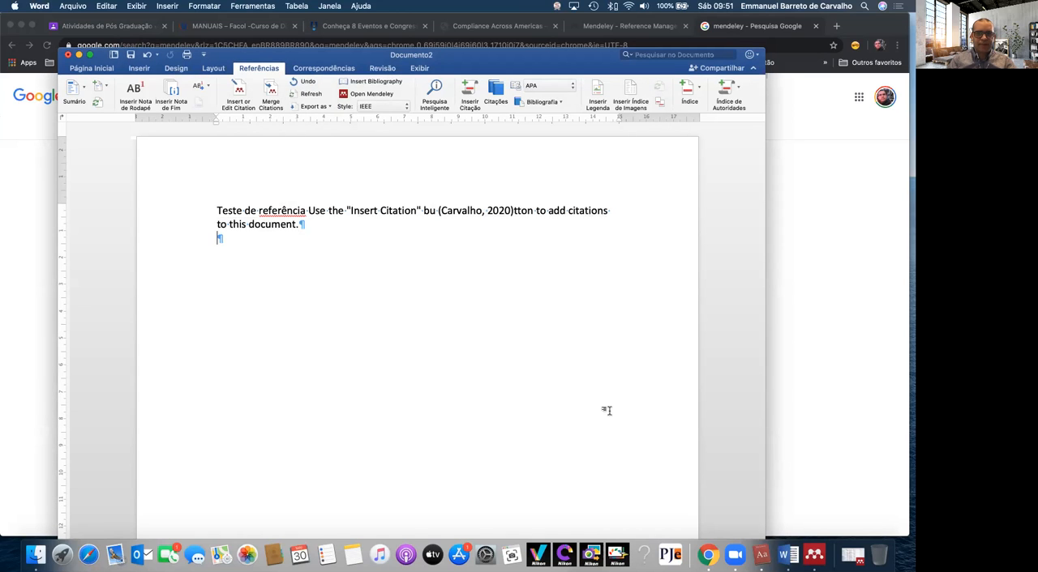
Add two blank paragraphs below the text containing the inserted citation
click(510, 208)
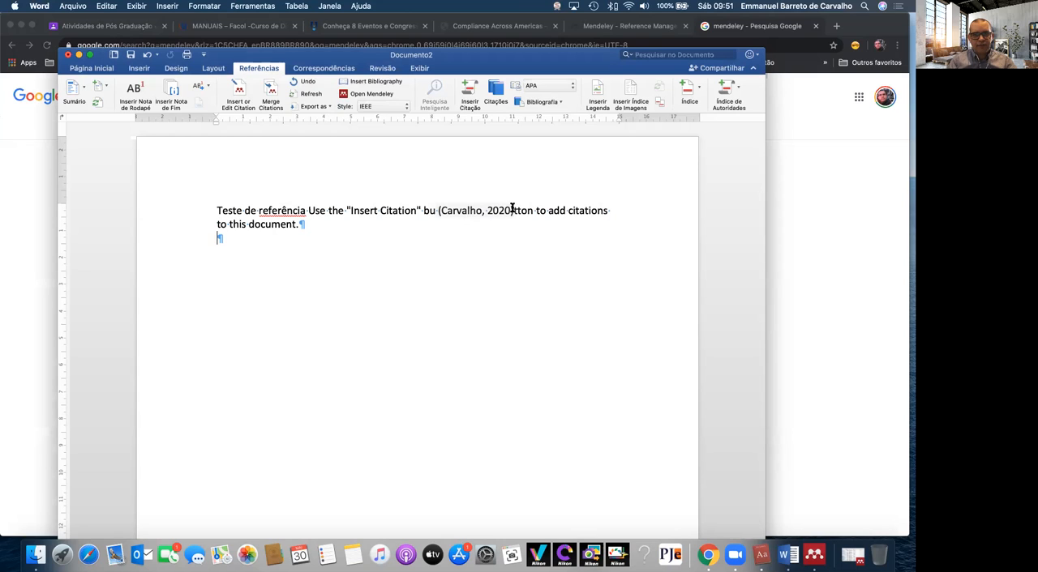
click(435, 210)
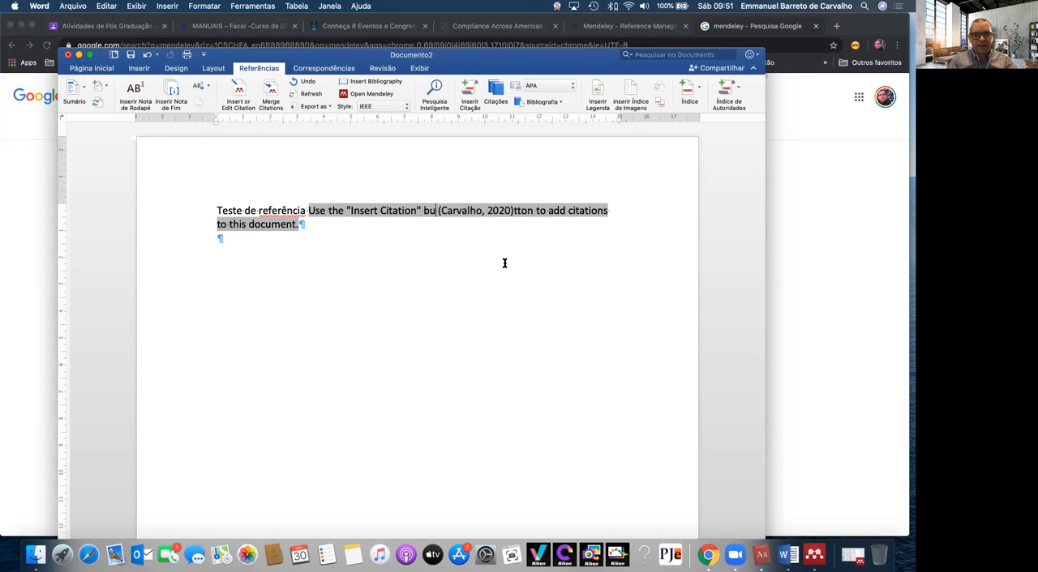
click(439, 244)
key(Return)
key(Return)
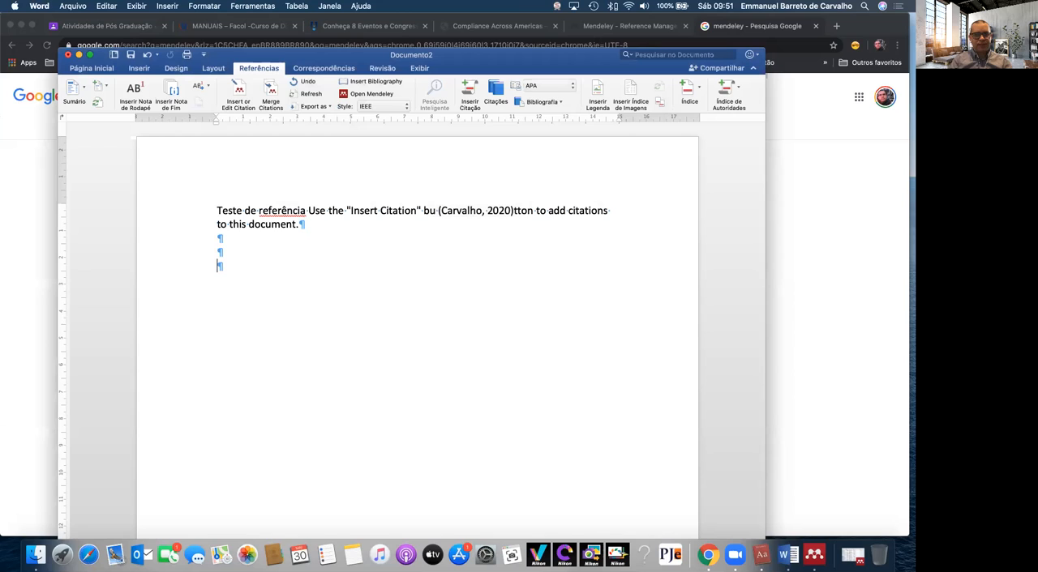
Separate "Teste de referência" from the placeholder text with blank lines and insert a Mendeley bibliography after it
click(308, 210)
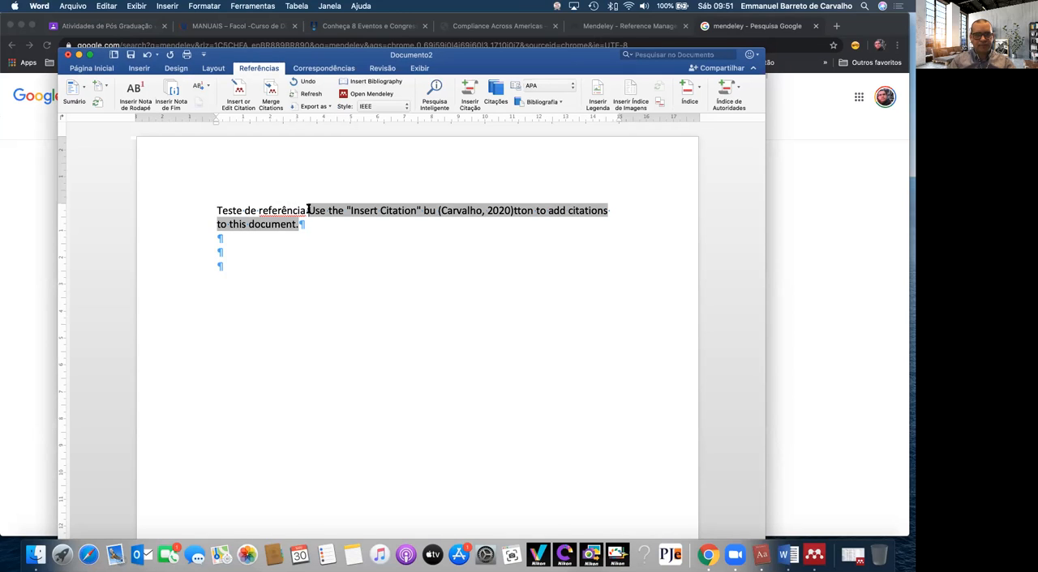
key(Return)
key(Return)
key(Return)
key(Return)
key(Return)
key(Return)
click(314, 210)
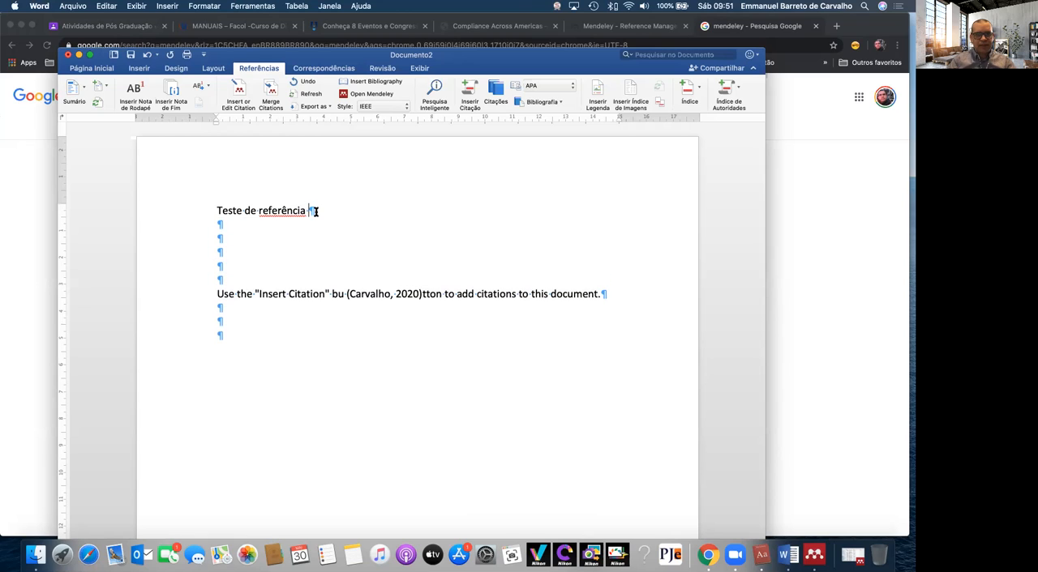
click(376, 82)
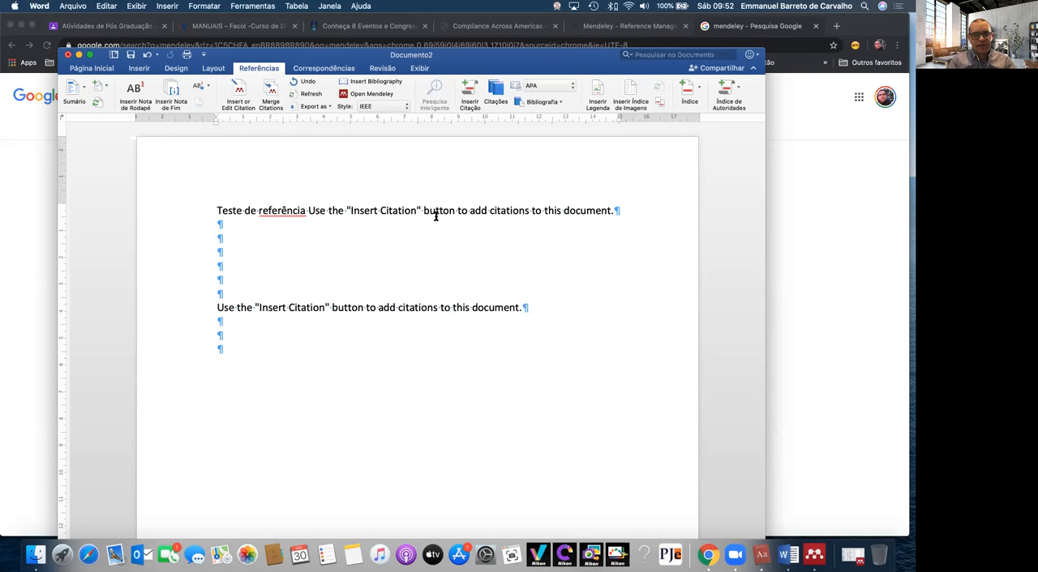
Show the document's citation list and set the citation style to "Gost - Classificação por Nome"
click(495, 91)
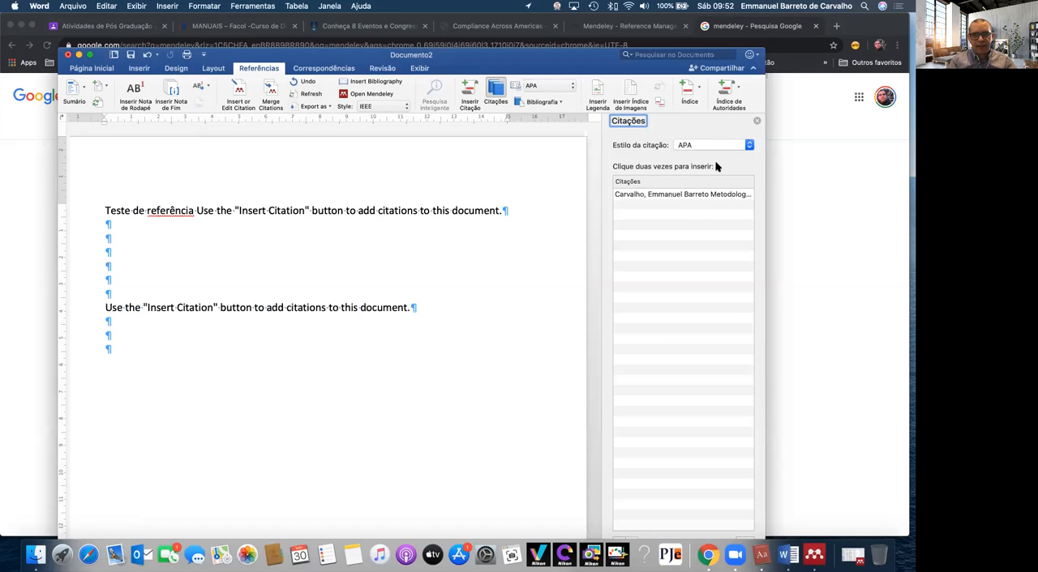
click(697, 147)
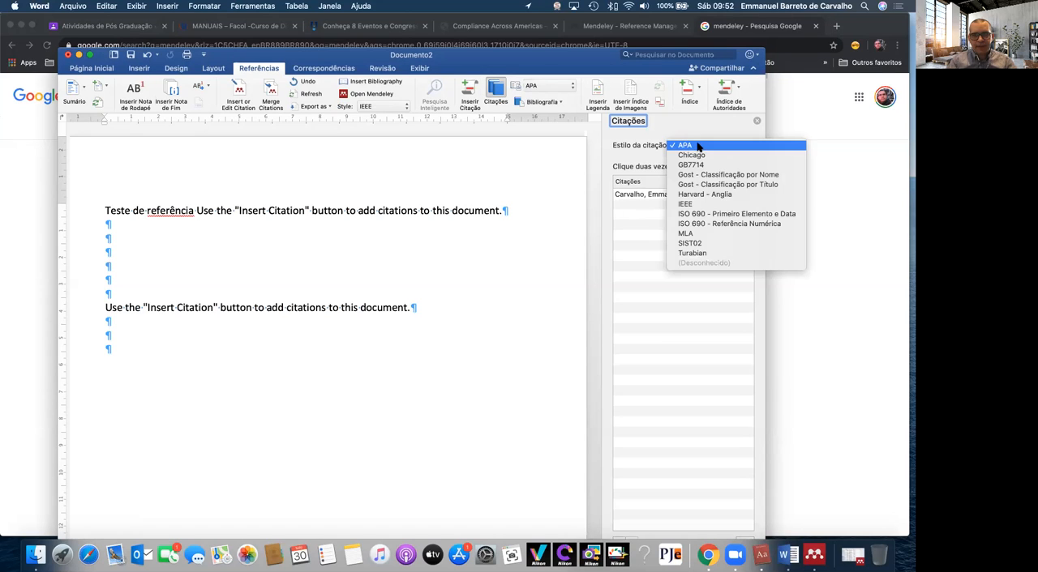
click(733, 177)
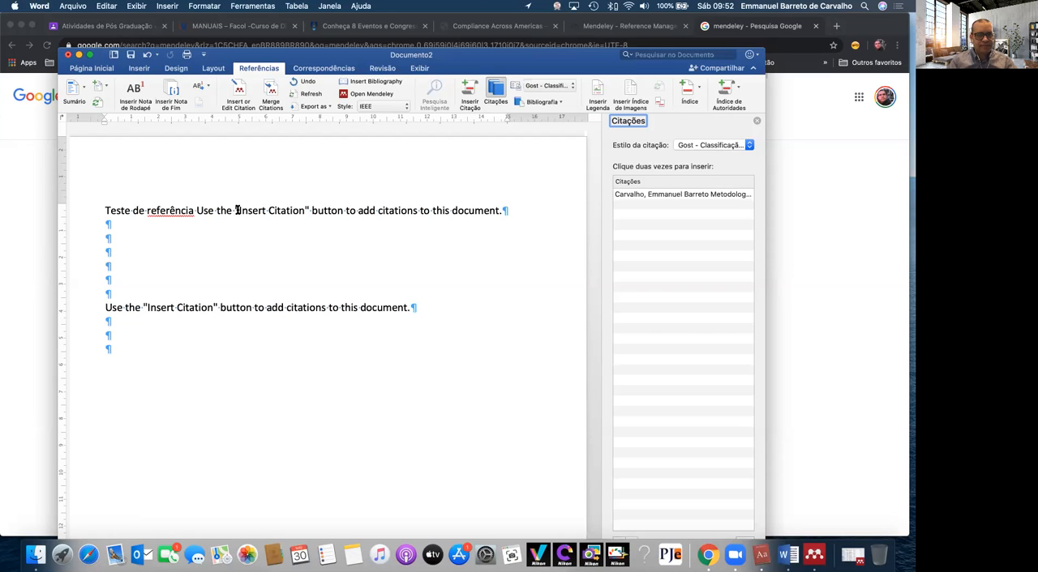
Push the placeholder text down from "Teste de referência" with blank lines and insert the saved source's citation before it
click(196, 210)
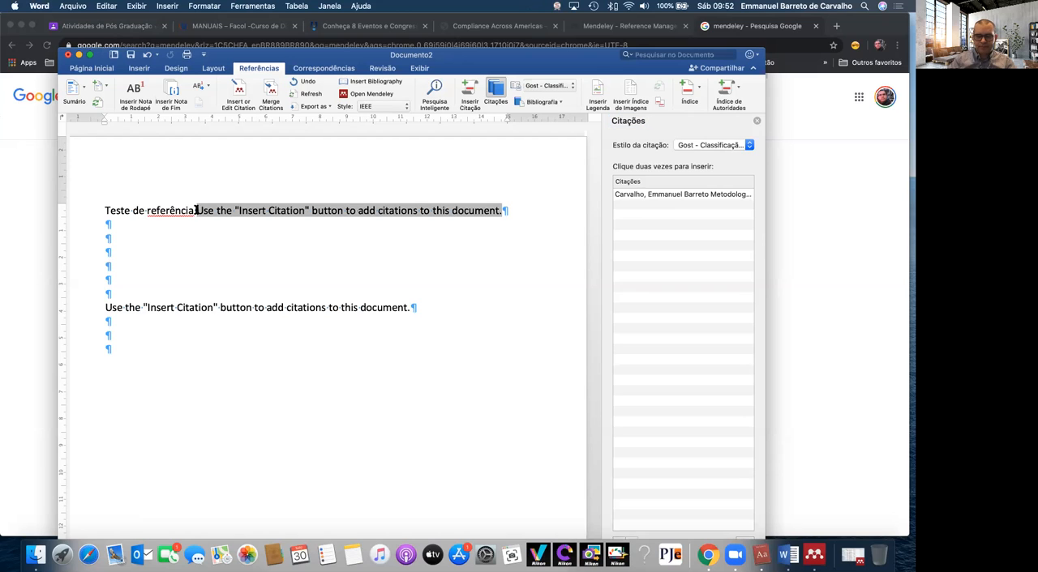
key(Return)
key(Return)
key(Return)
key(Return)
key(Return)
key(Return)
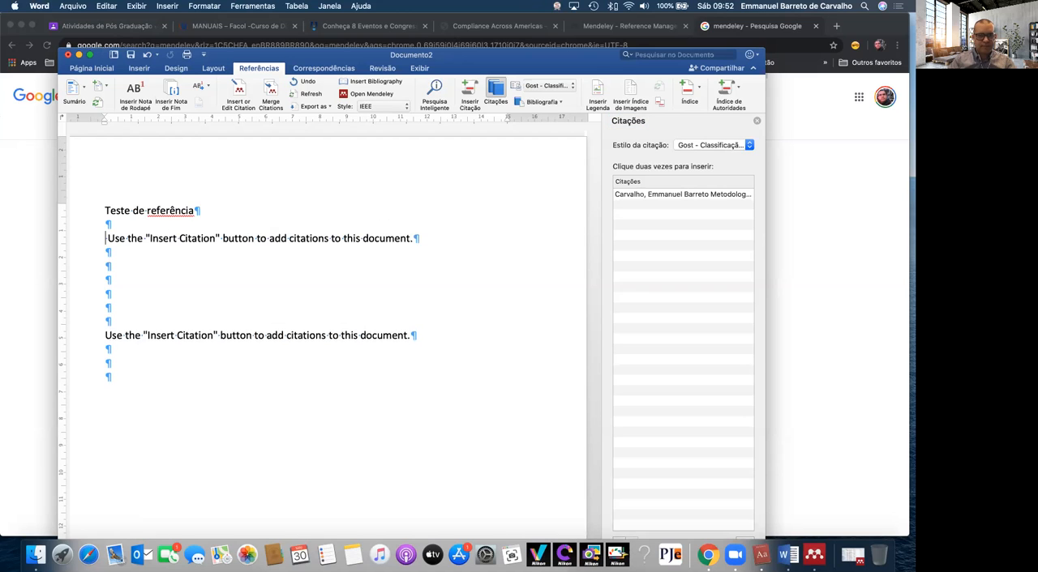
double_click(631, 194)
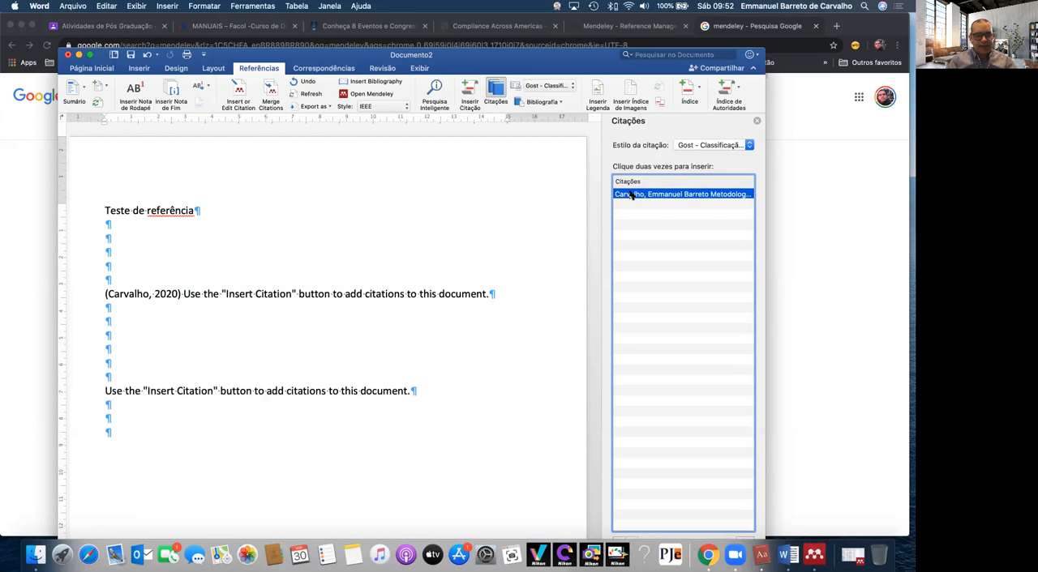
Separate the inserted citation from the placeholder text following it with blank lines
click(183, 295)
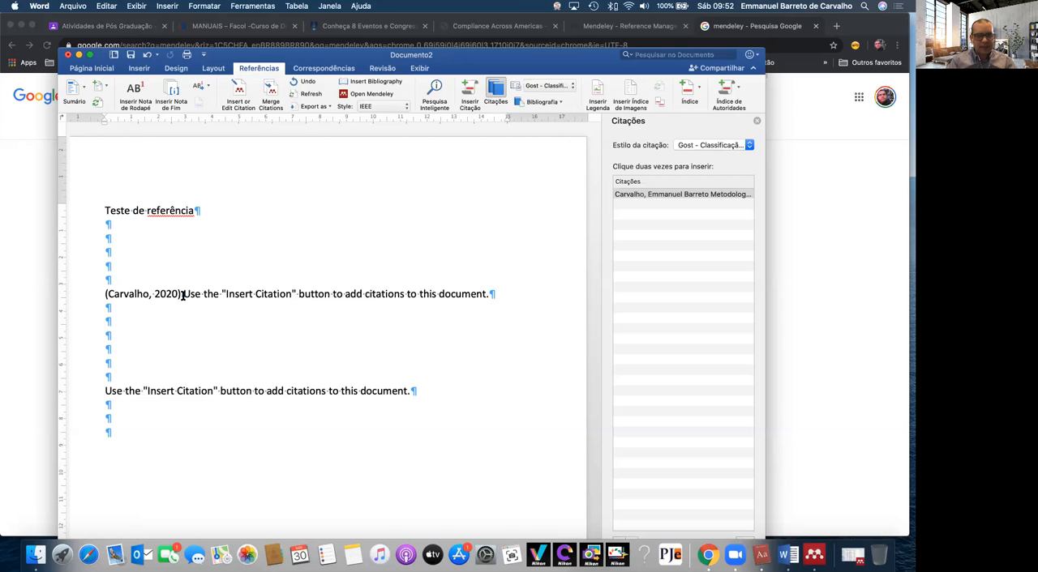
key(super+shift+Right)
click(182, 296)
key(Return)
key(Return)
key(Return)
key(Return)
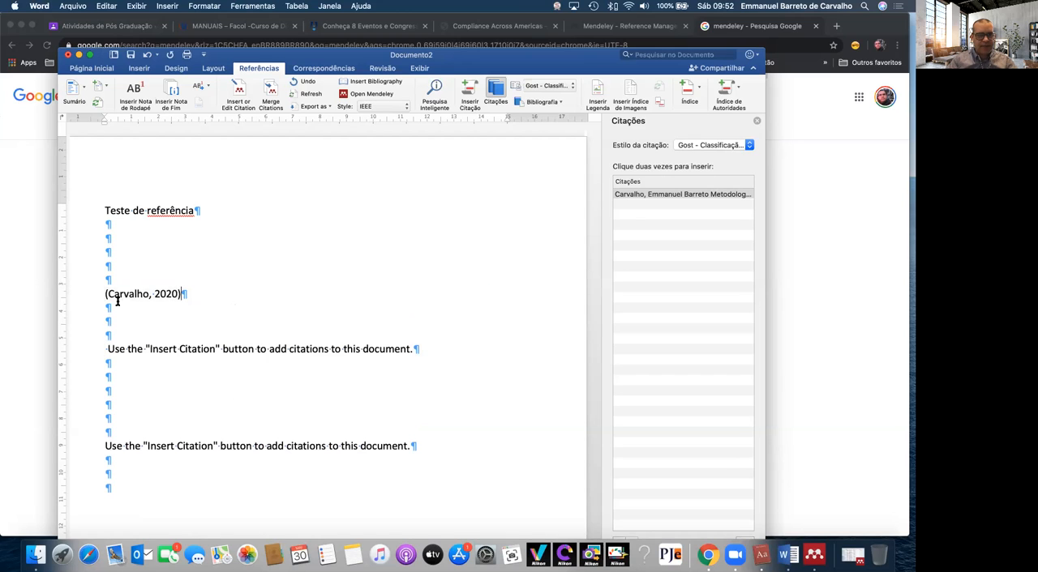
Delete the blank lines above the citation to join it to "Teste de referência", adding a "C" between them
click(103, 296)
click(103, 292)
key(BackSpace)
key(BackSpace)
key(BackSpace)
key(BackSpace)
key(BackSpace)
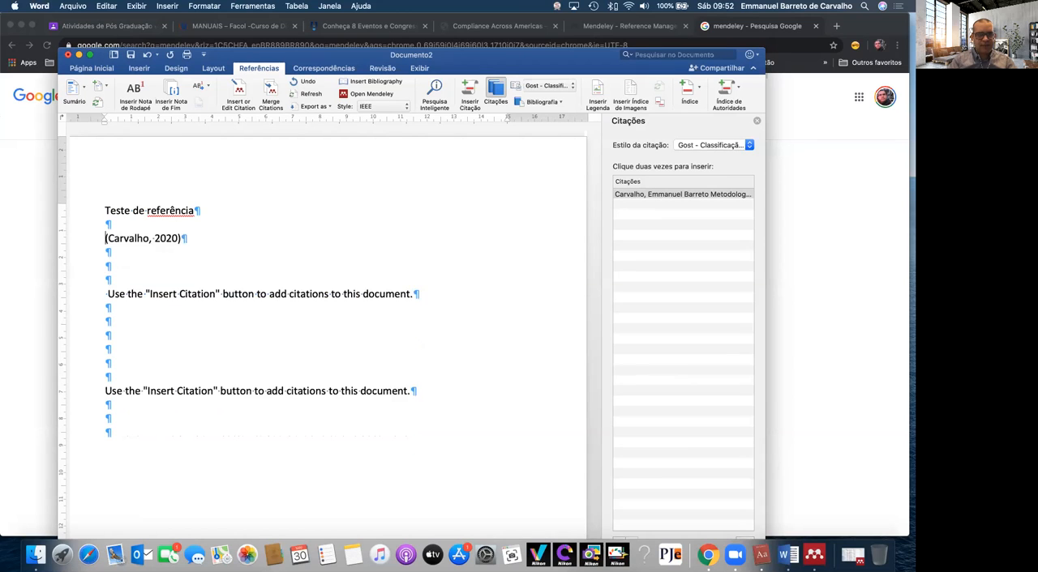
key(BackSpace)
text(C(Carvalho, 2020)
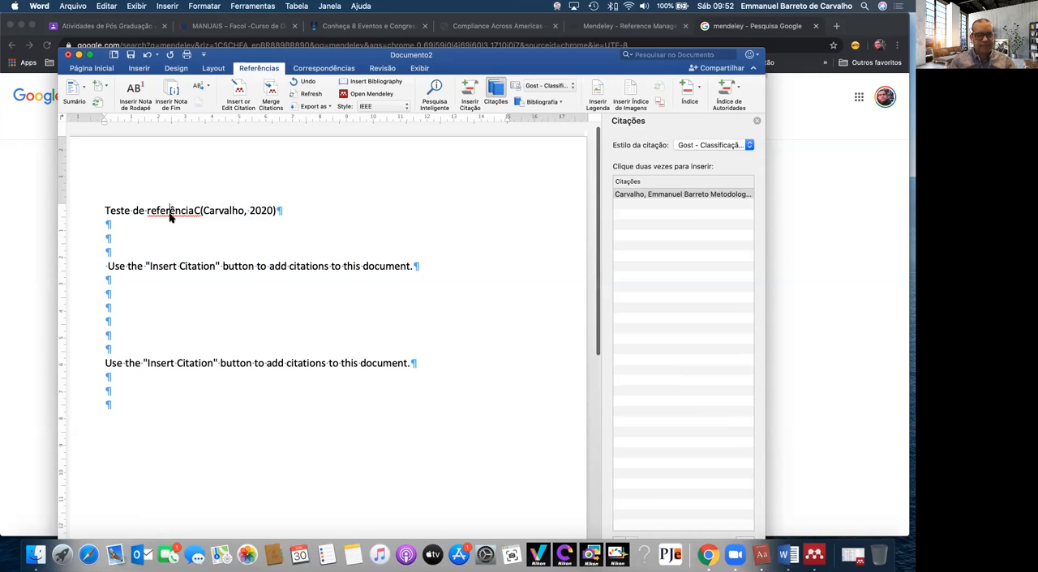
Try the Mendeley style "American Psychological Association 7th edition" with the citation selected, and switch back to IEEE
right_click(169, 213)
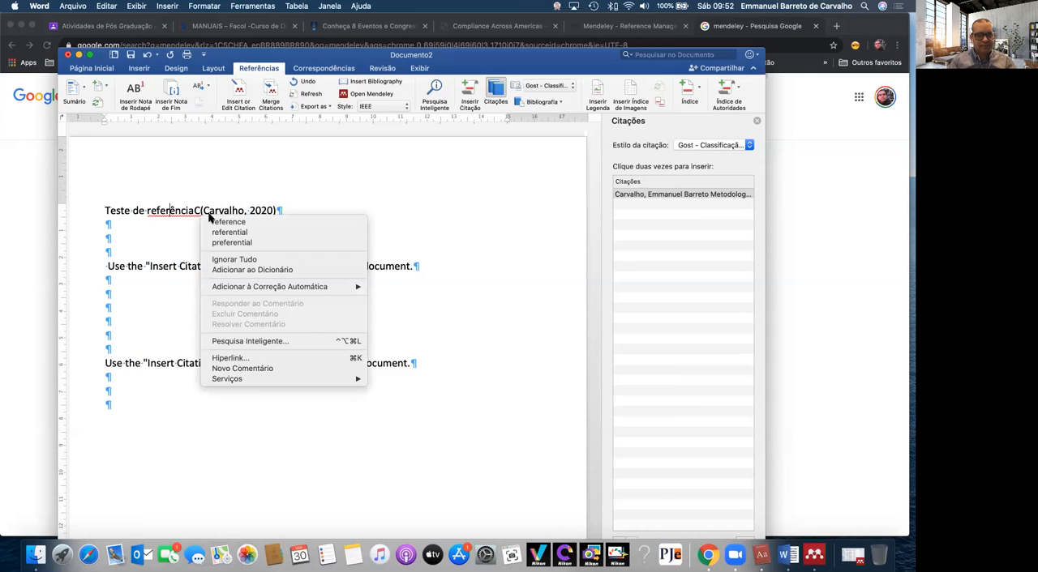
click(402, 195)
click(256, 209)
click(256, 209)
click(402, 108)
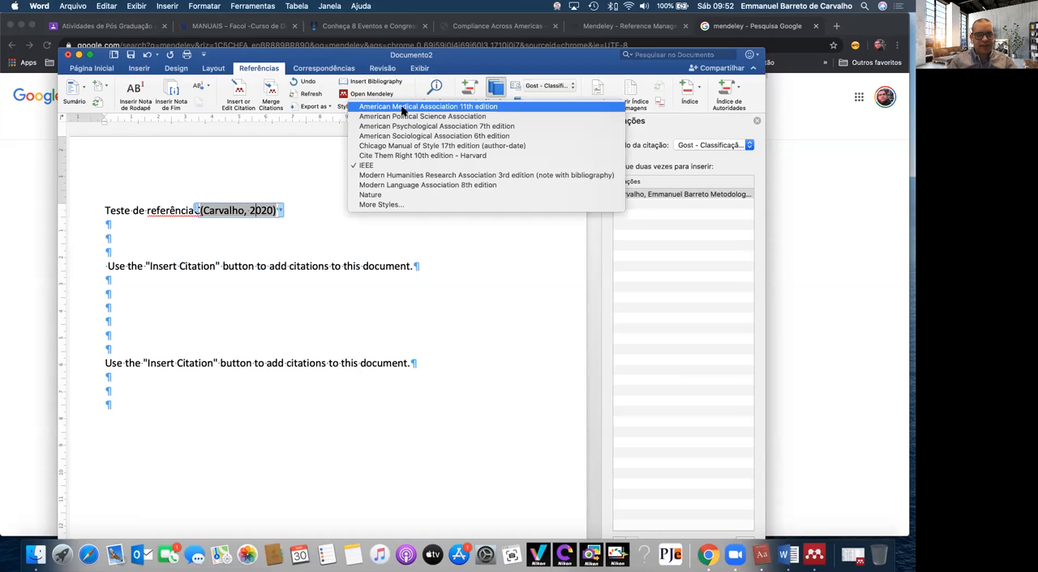
click(427, 126)
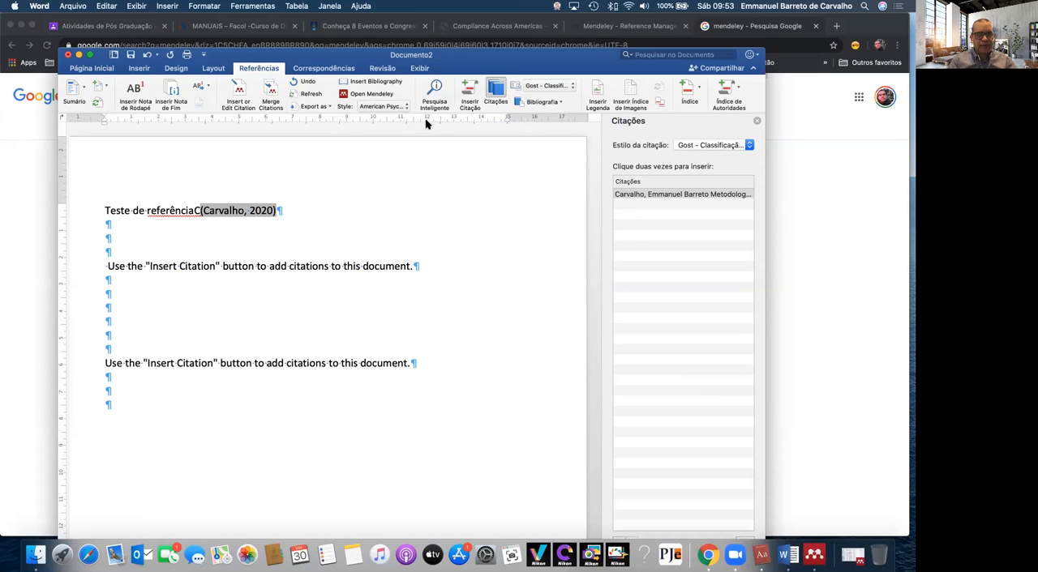
click(378, 106)
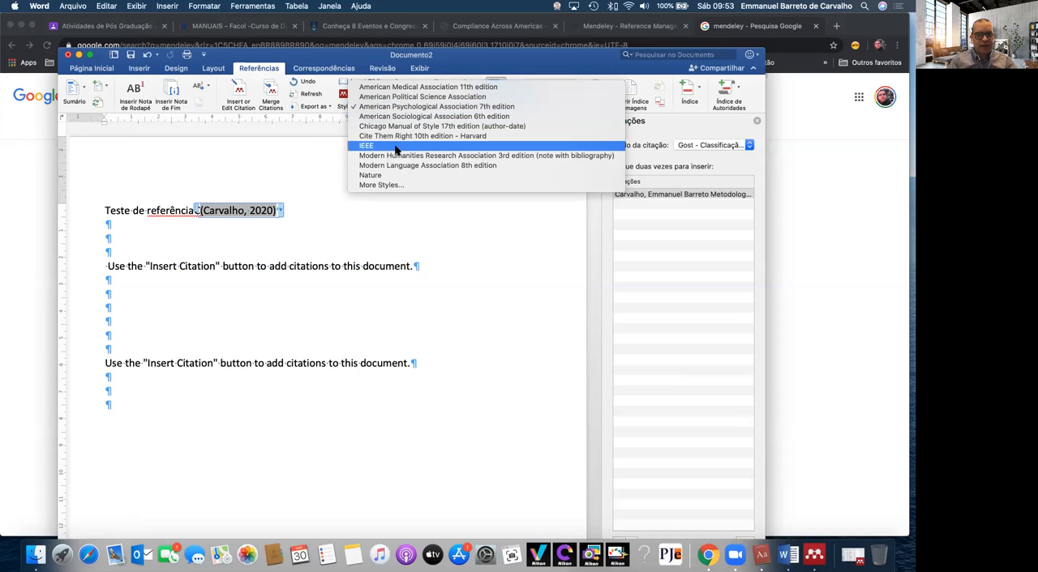
click(395, 145)
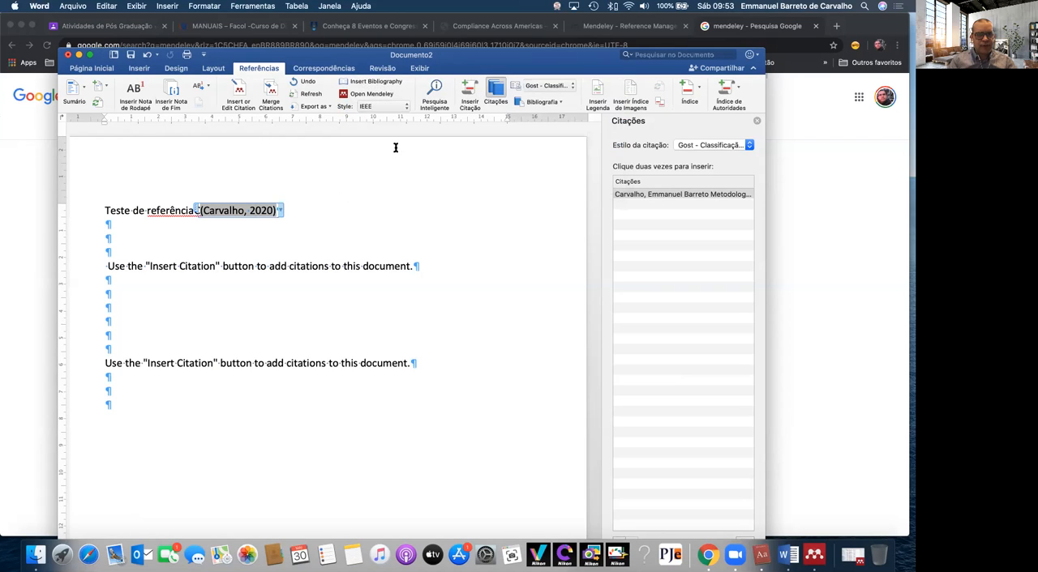
click(345, 190)
click(297, 245)
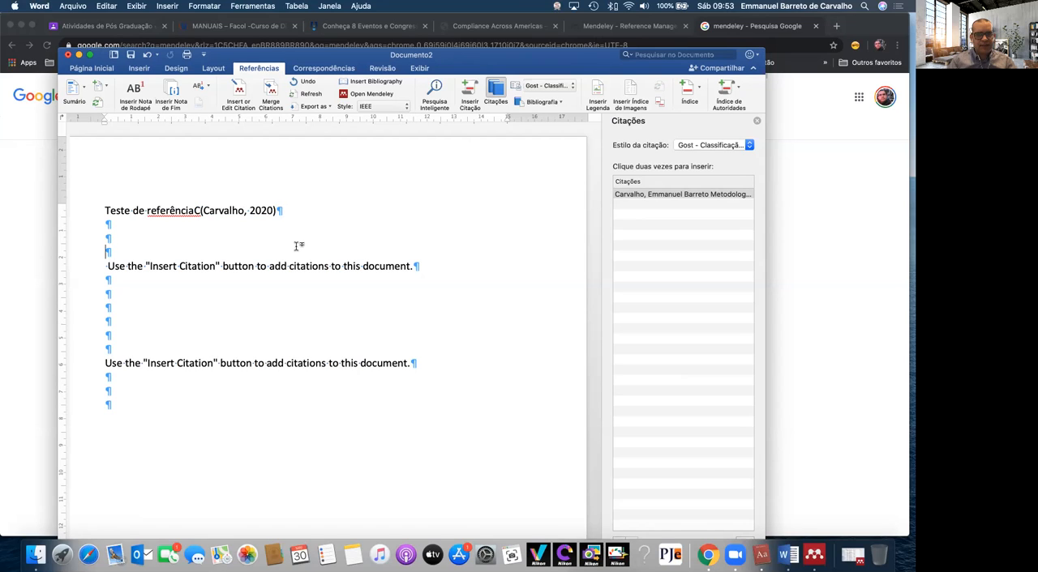
Try the IEEE style on Word's own citation and return to "Gost - Classificação por Nome"
click(695, 146)
click(694, 174)
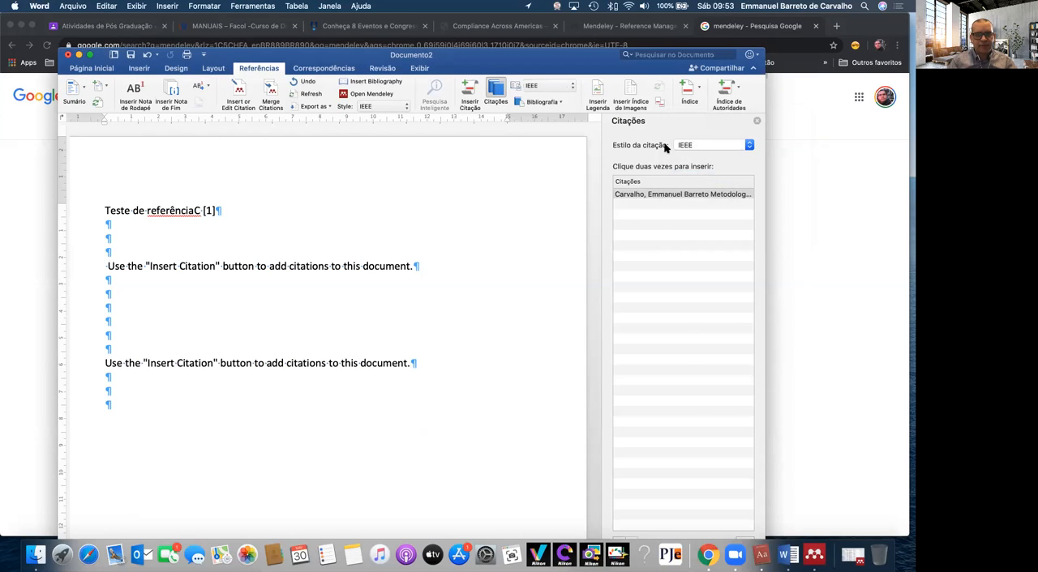
click(720, 142)
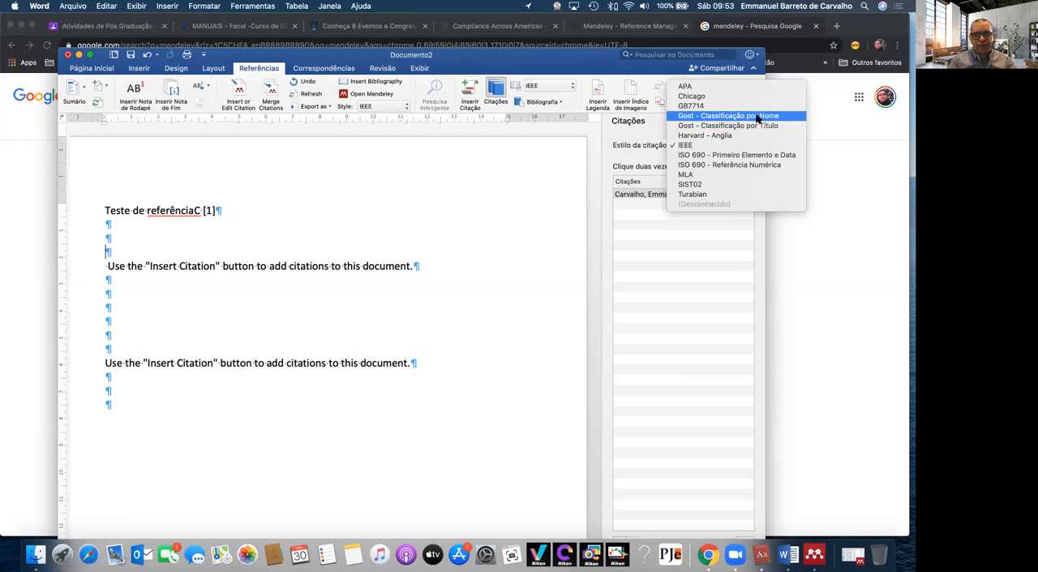
click(758, 120)
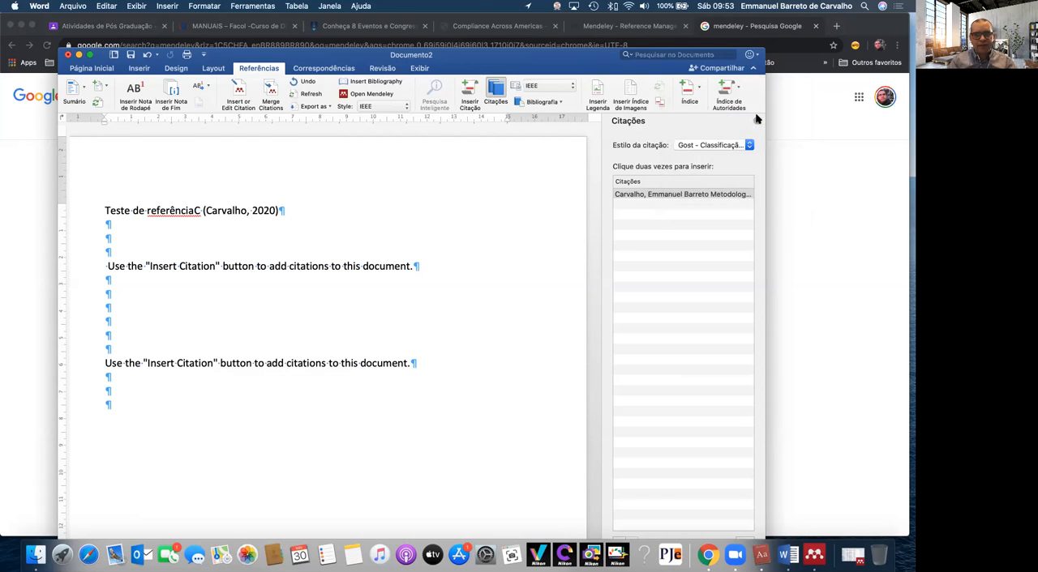
Set Word's citation style to "ISO 690 - Primeiro Elemento e Data"
click(701, 148)
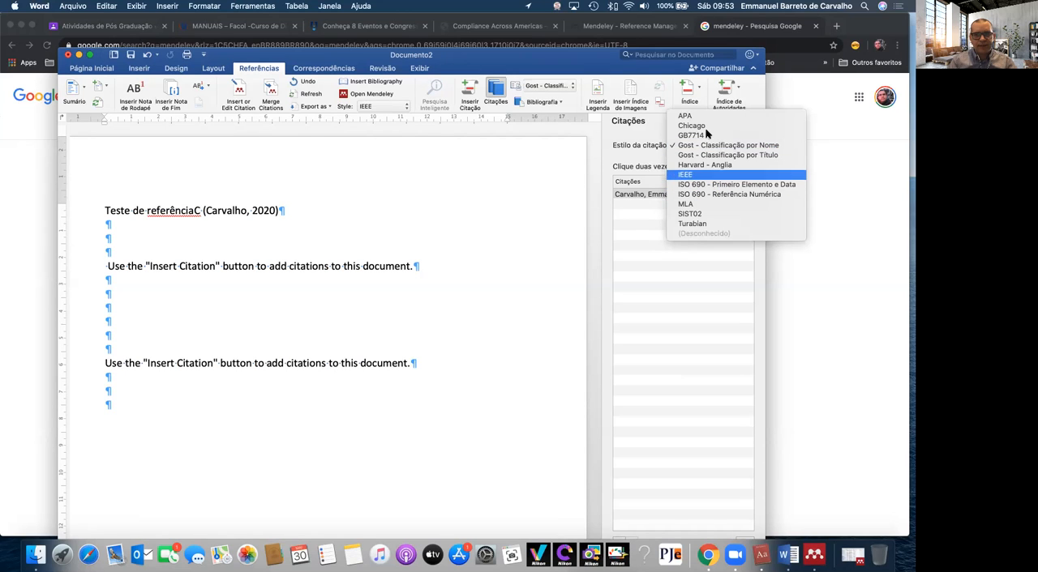
click(762, 186)
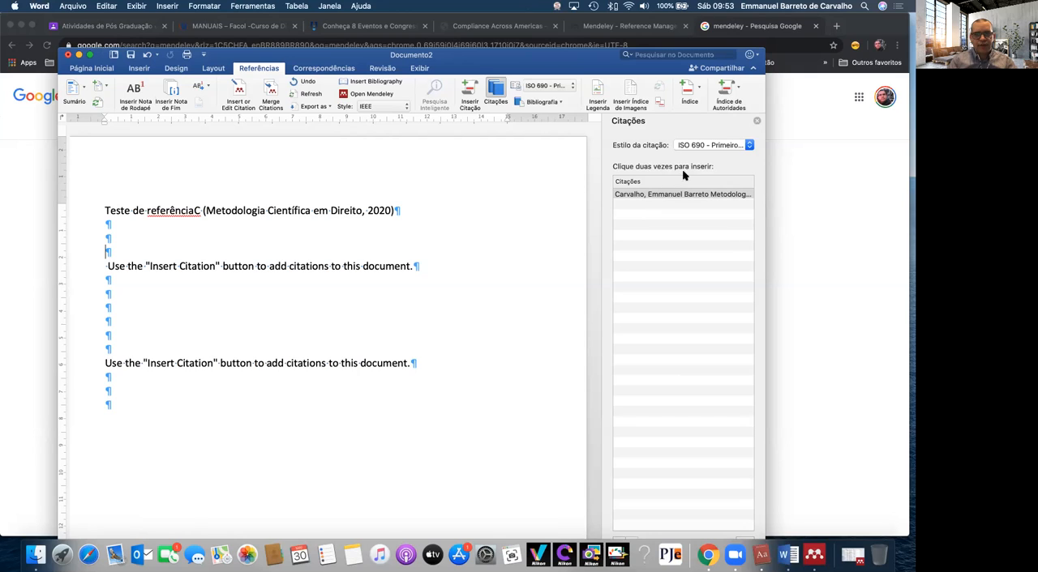
Set the citation style to "Gost - Classificação por Nome" and insert the built-in "Bibliografia" list below the citation
click(704, 144)
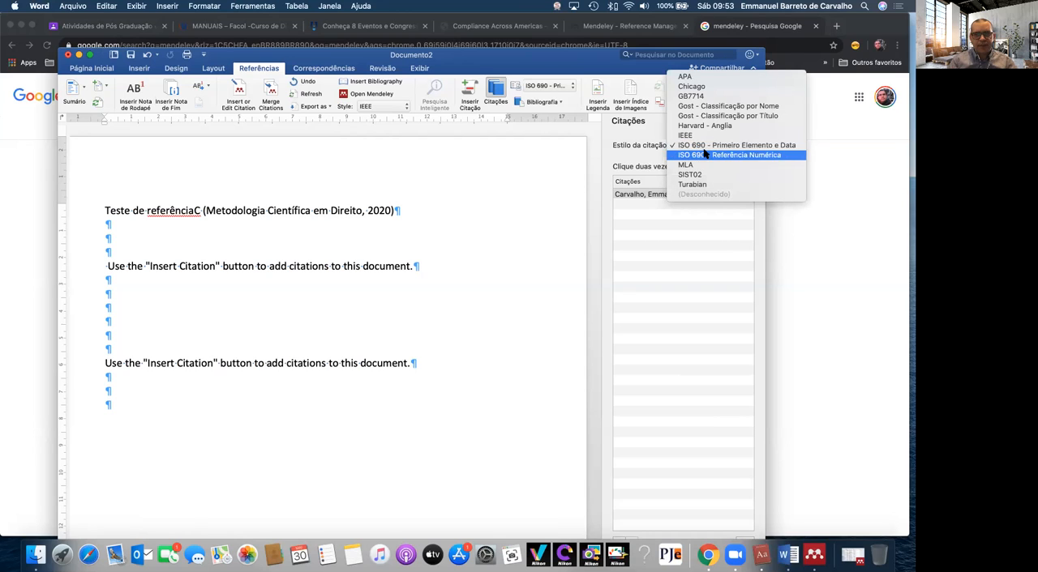
click(728, 107)
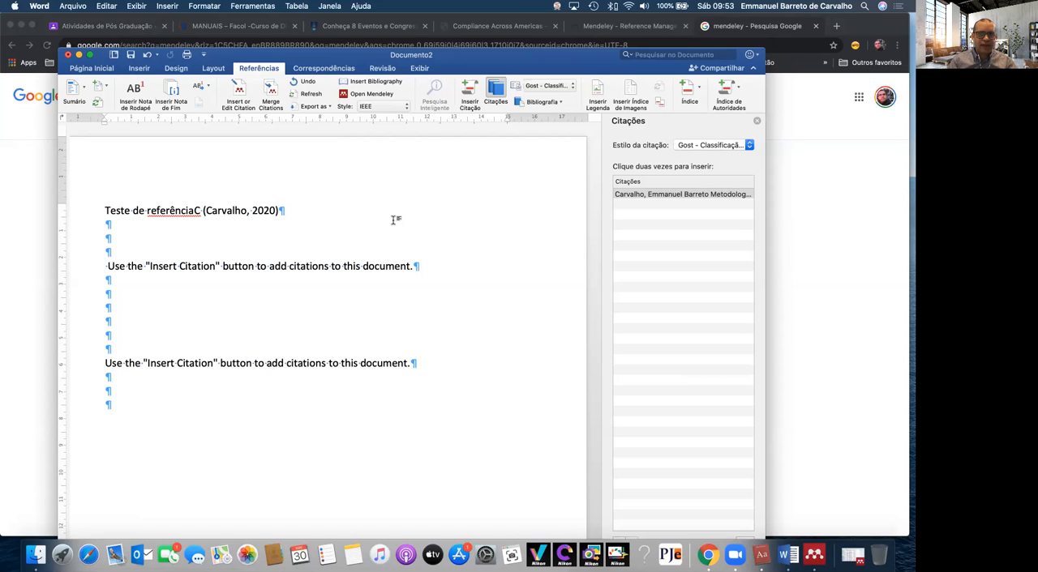
click(540, 103)
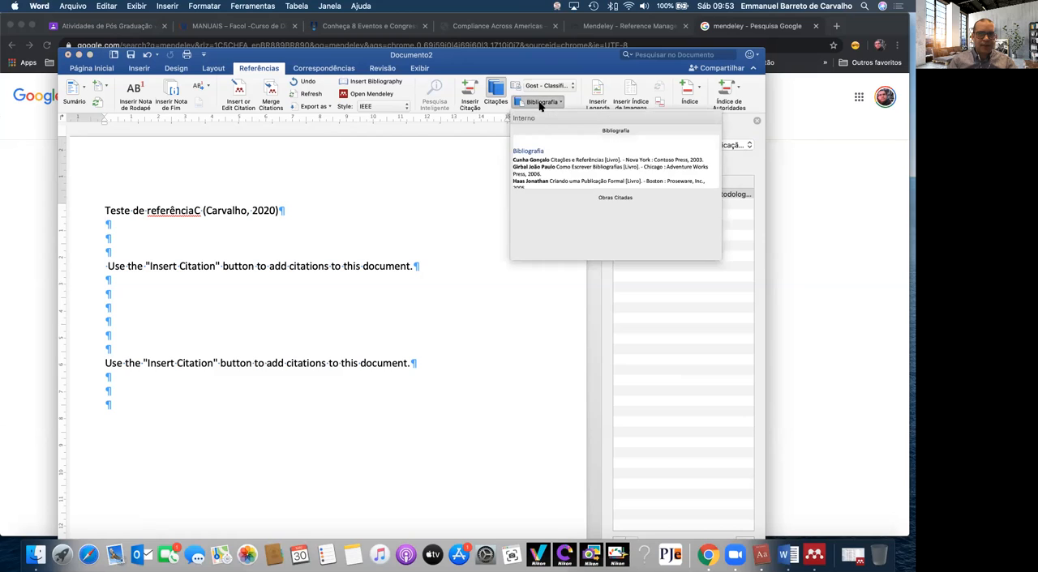
click(544, 166)
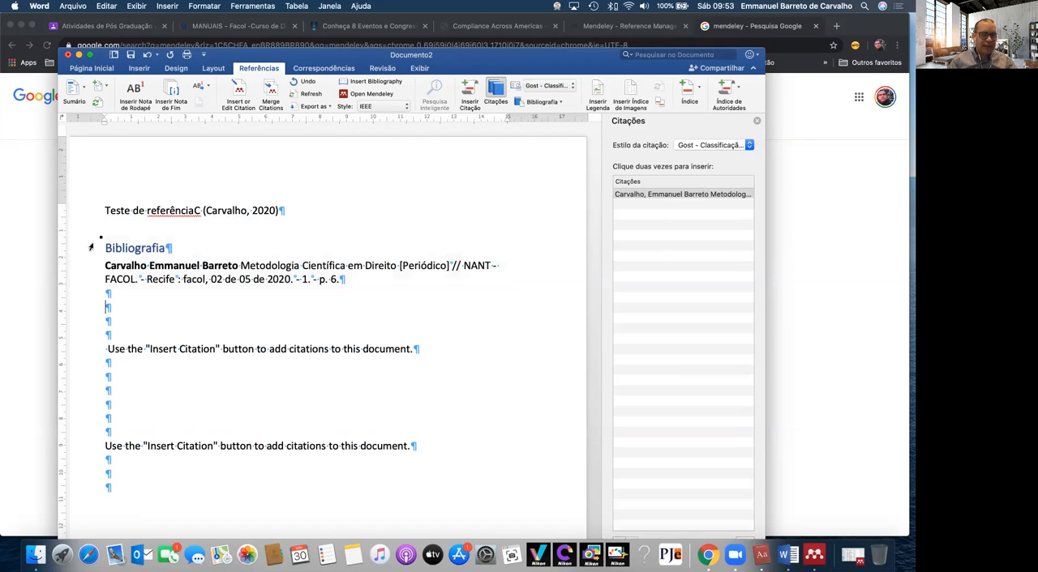
Justify the text of the whole inserted bibliography block
click(83, 289)
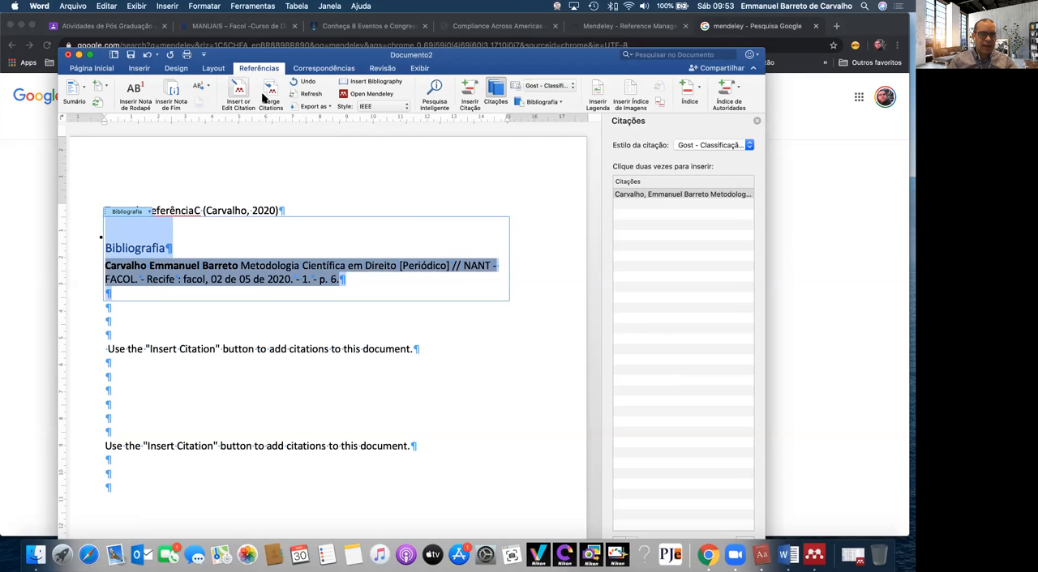
click(141, 69)
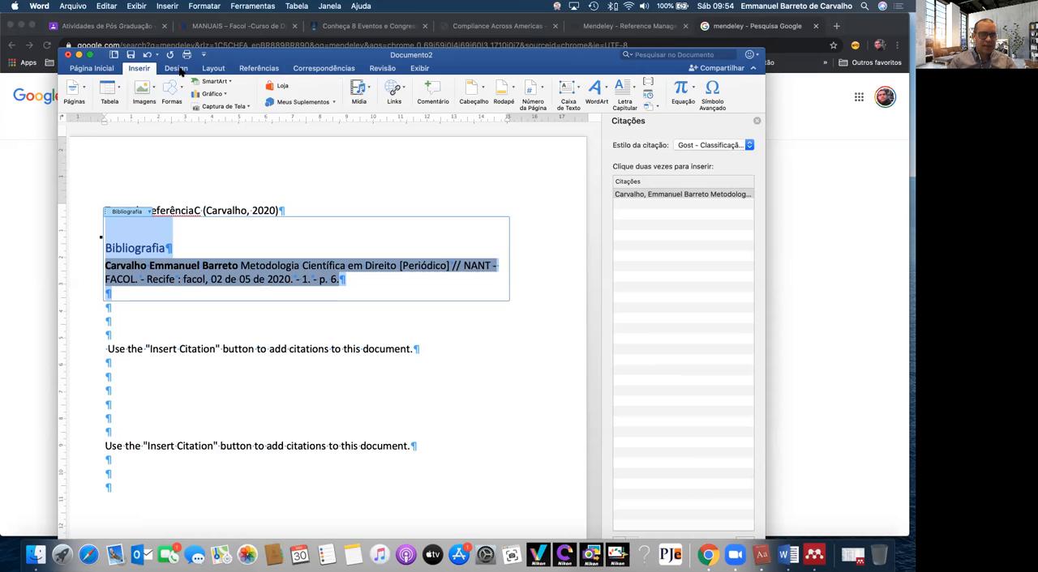
click(180, 70)
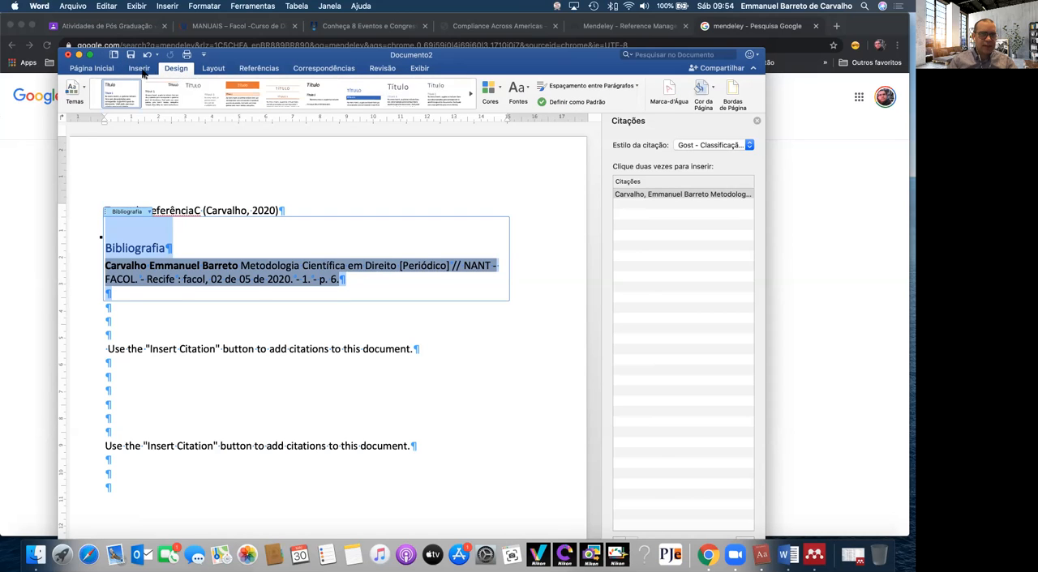
click(91, 69)
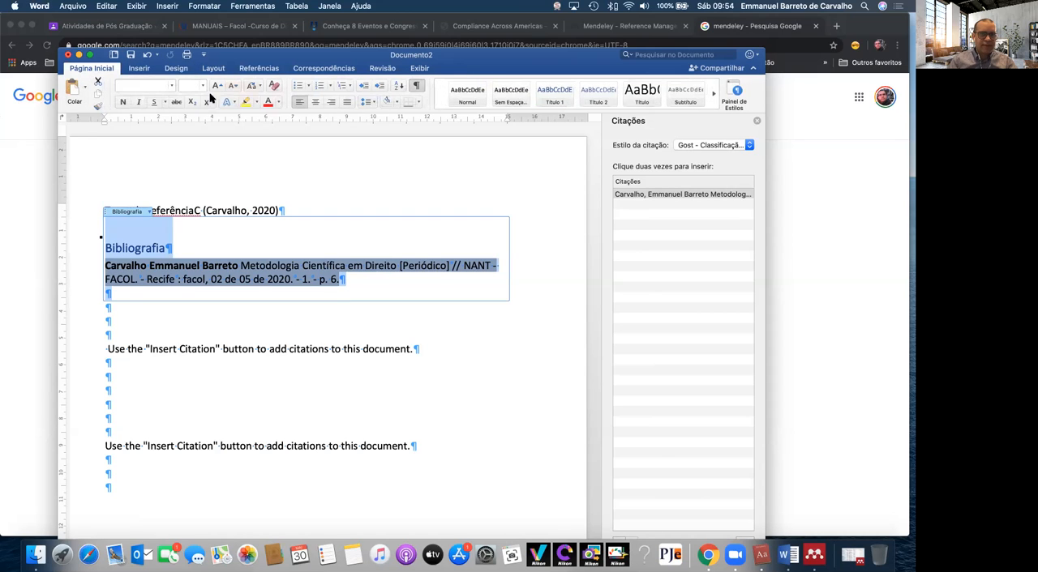
click(347, 101)
click(432, 330)
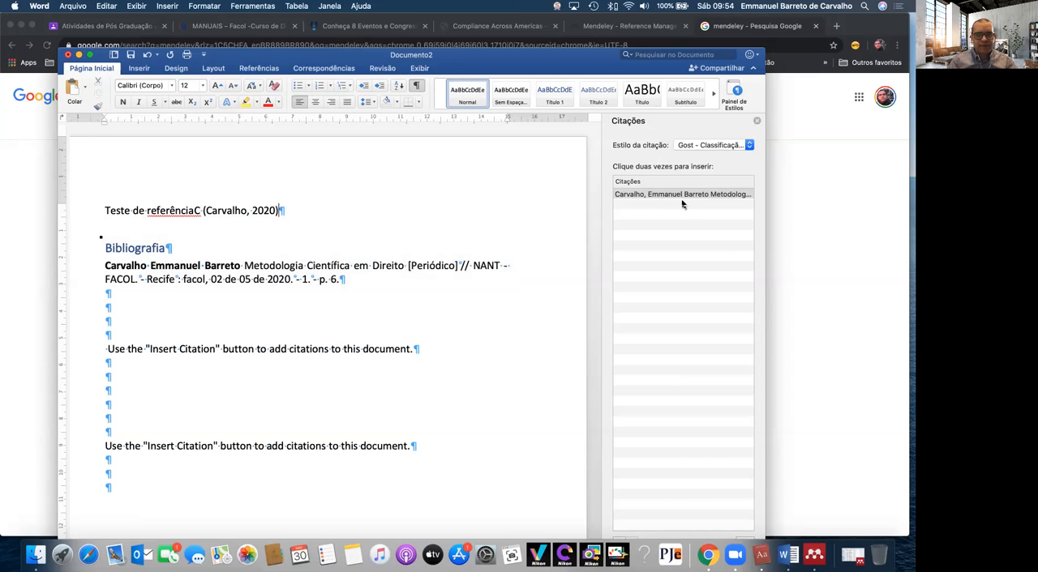
Select the citation in the "Teste de referênciaC" line and switch Word's citation style to IEEE
click(309, 199)
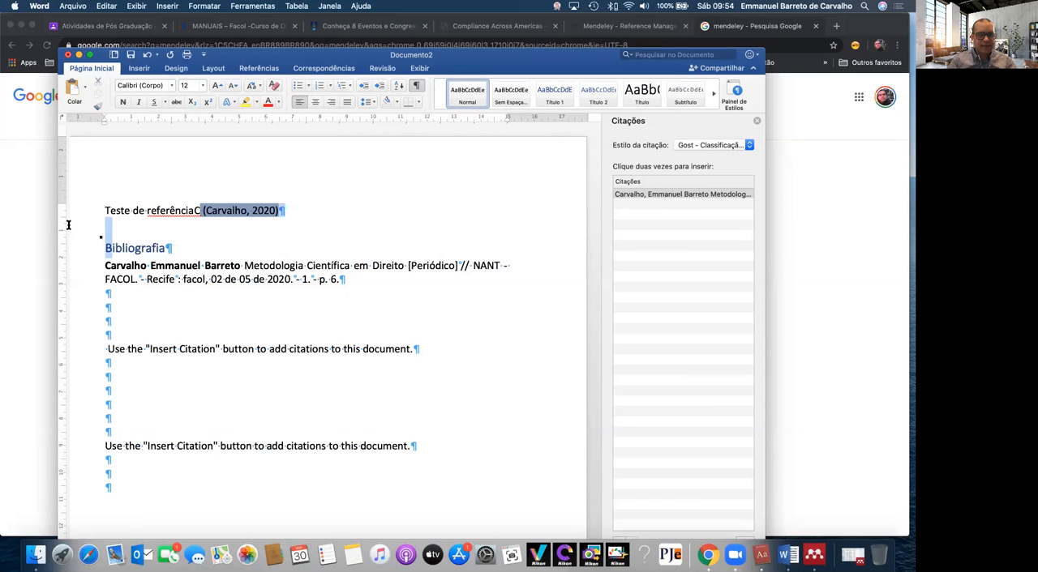
click(721, 146)
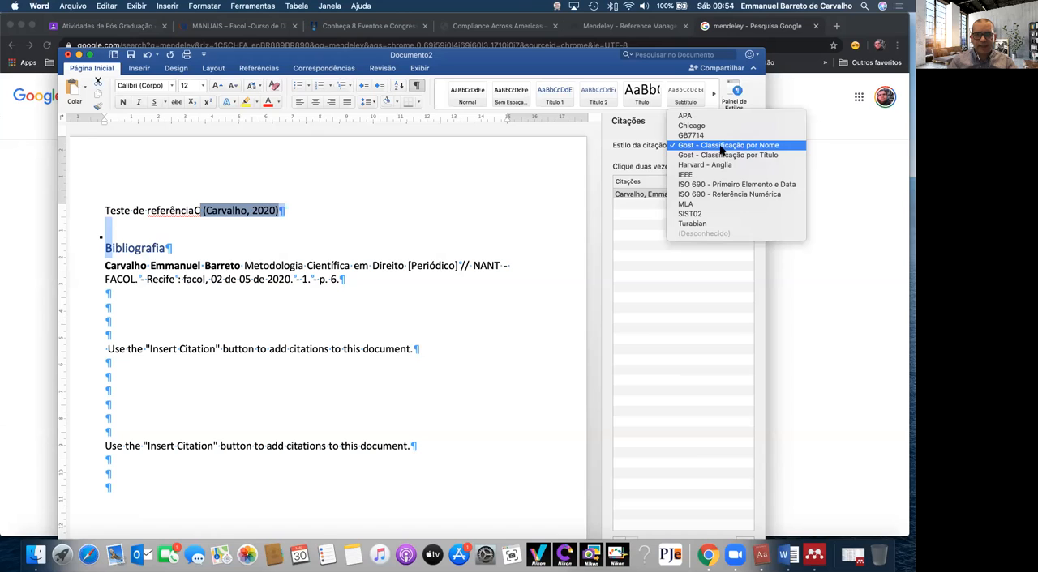
click(722, 176)
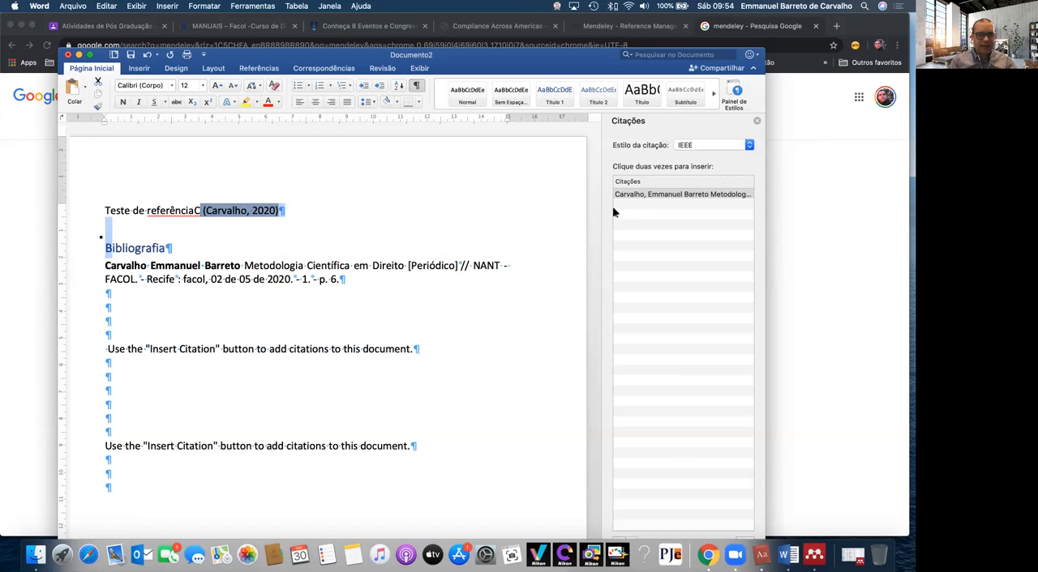
click(207, 211)
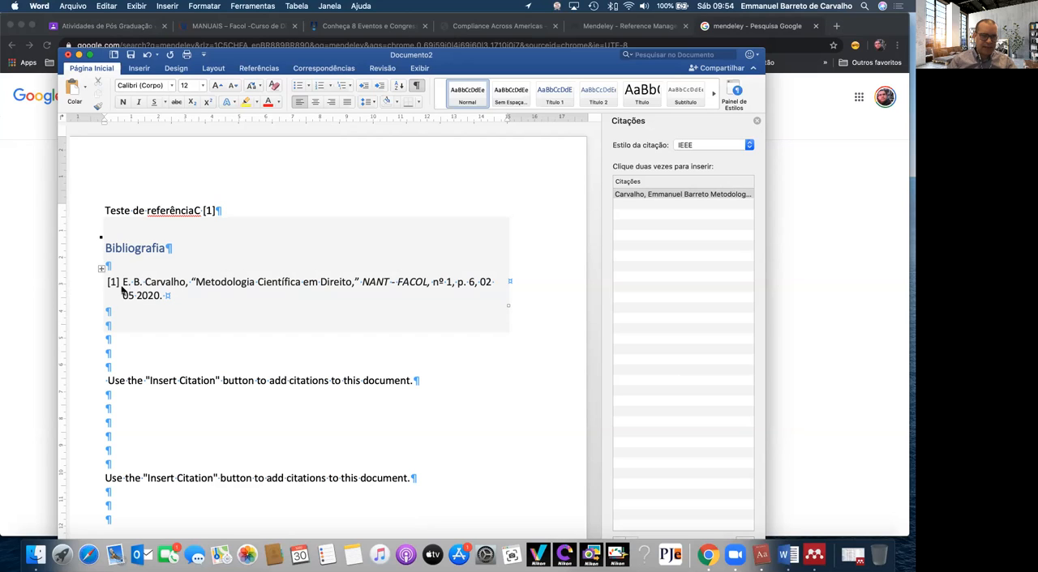
click(410, 354)
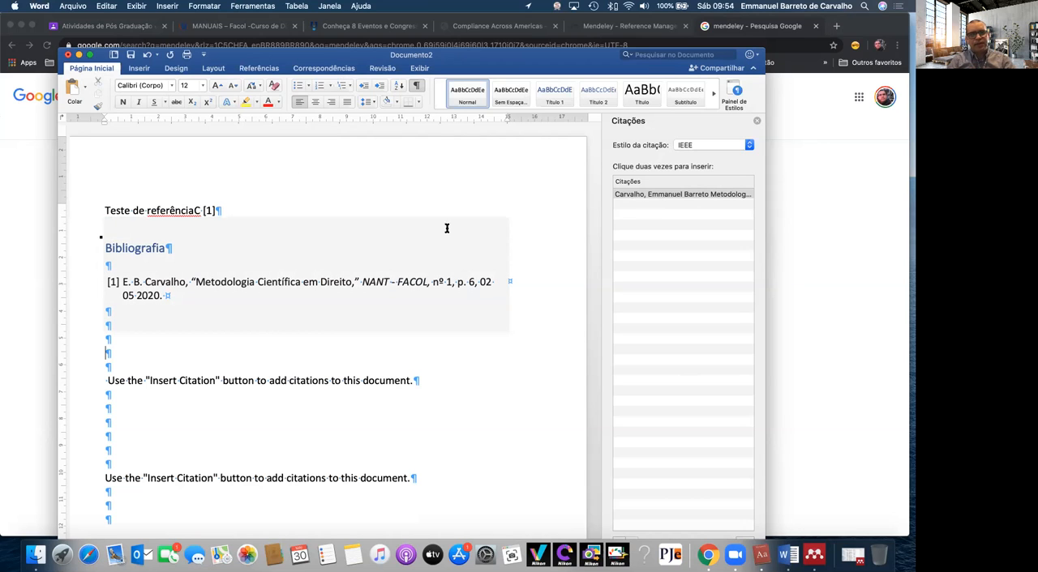
Add four blank lines between the "Teste de referênciaC" line and the "Bibliografia" block
click(383, 69)
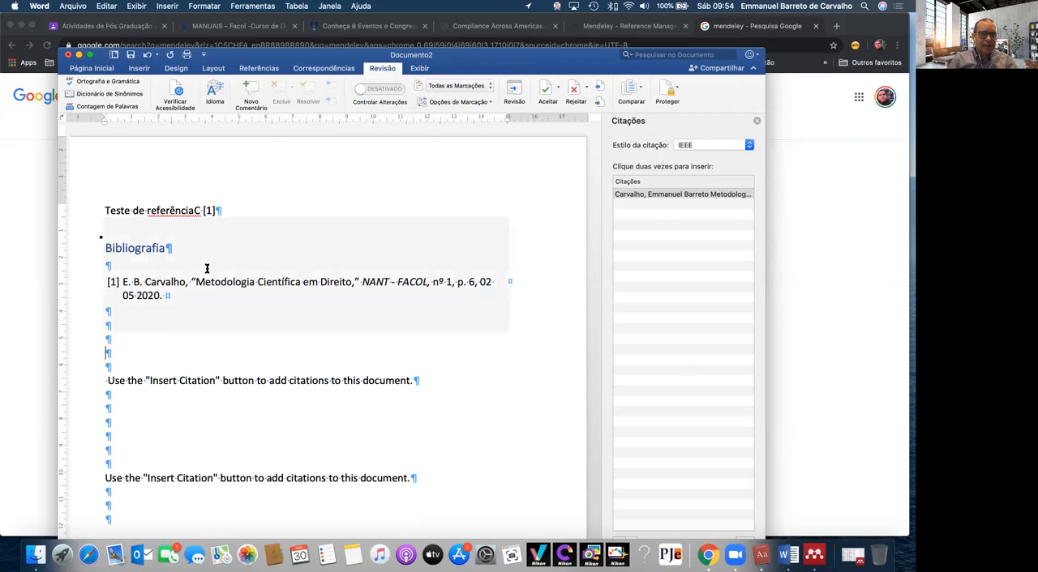
click(277, 354)
key(Return)
key(Return)
key(Return)
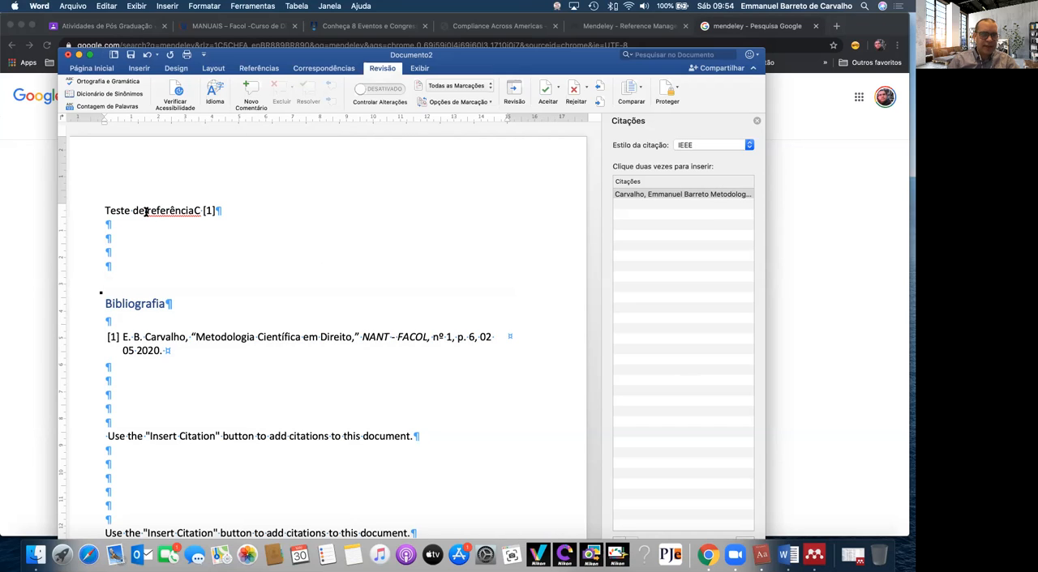
Attach the comment "ESTES TRABALHO É LEGAL." to "referênciaC [1]" and widen the document window to fit the comments
drag(147, 211, 245, 208)
click(250, 87)
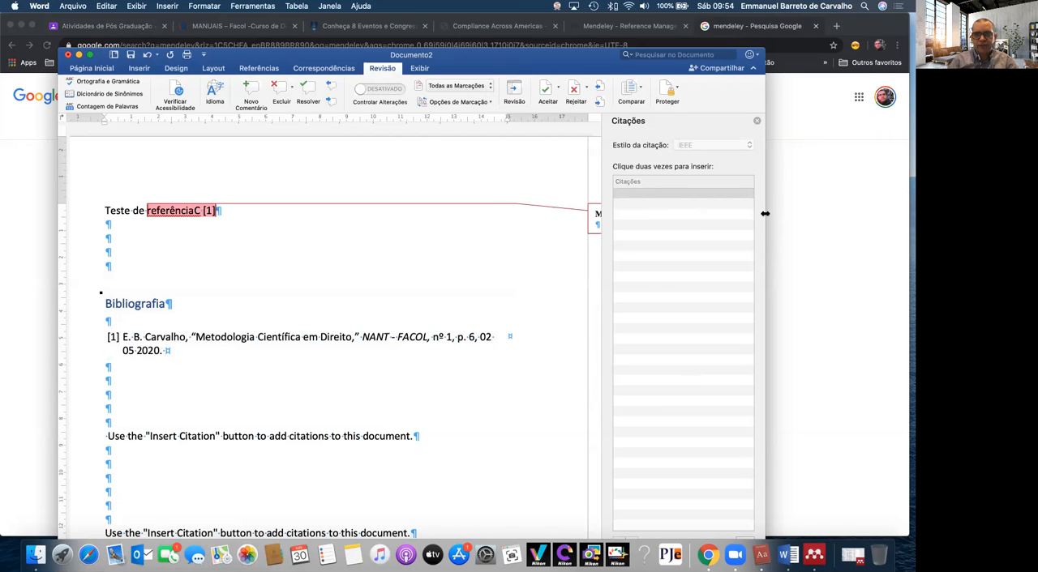
drag(863, 214, 914, 213)
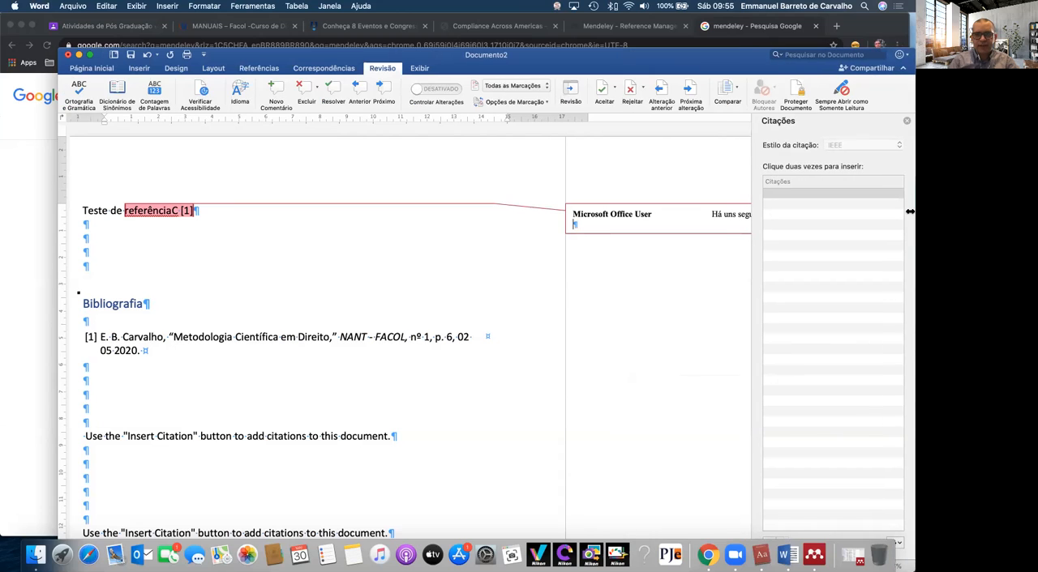
text(EST)
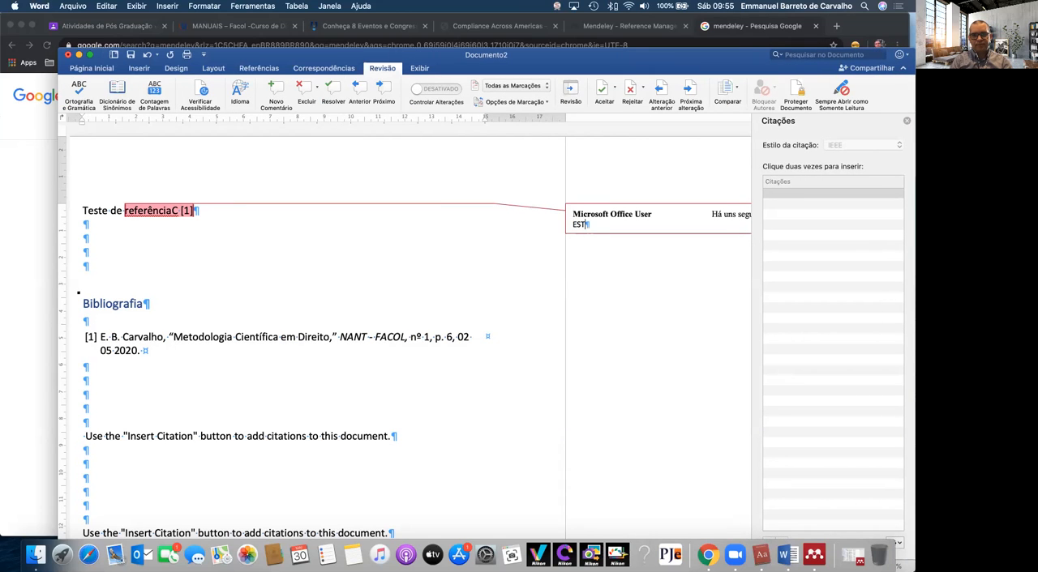
text(ES TRABALHO É LEGAL.)
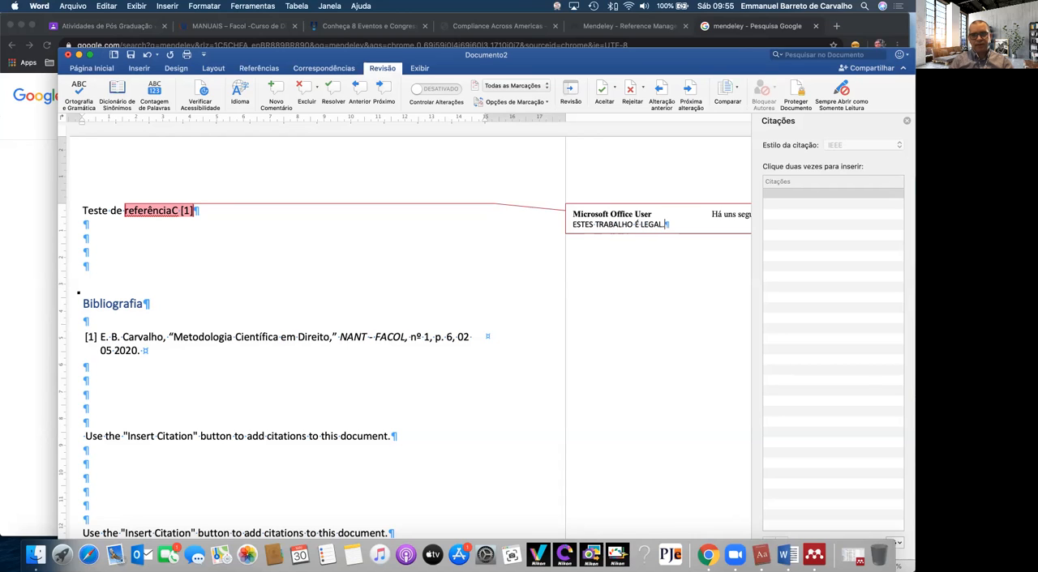
click(183, 301)
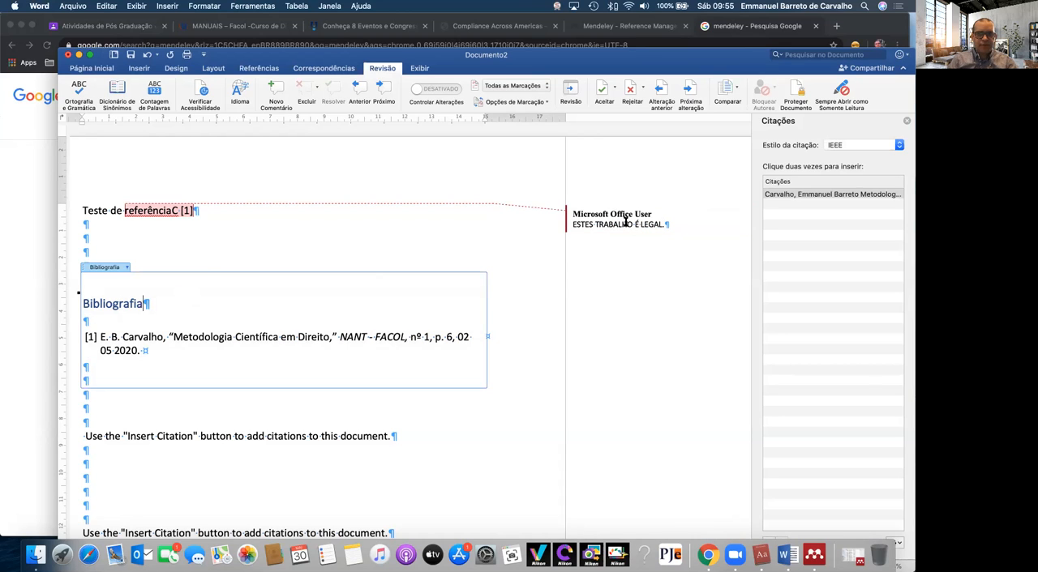
click(465, 232)
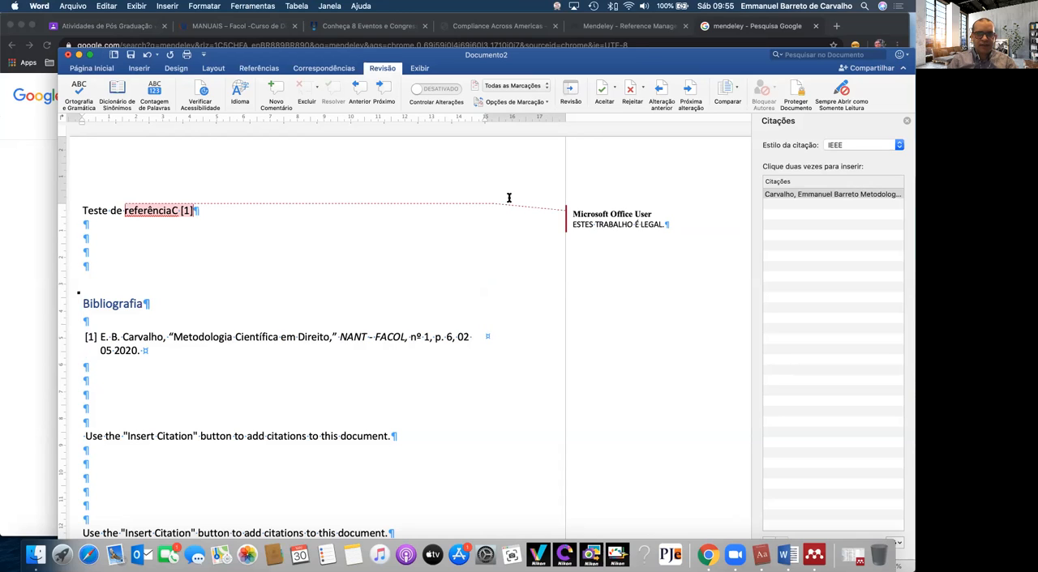
Show the list of revisions beside the document and go to the previous comment
click(572, 93)
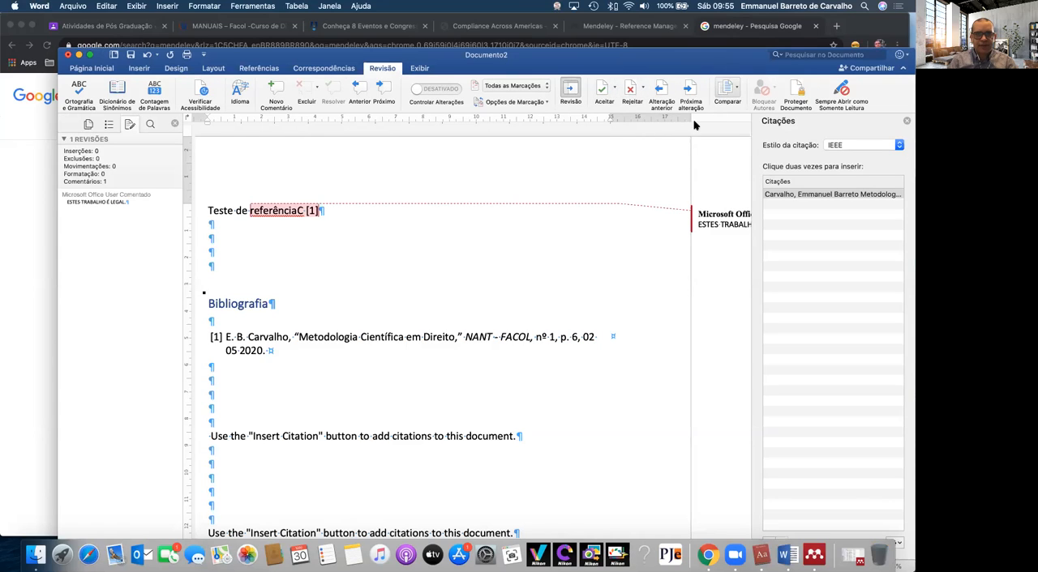
click(359, 92)
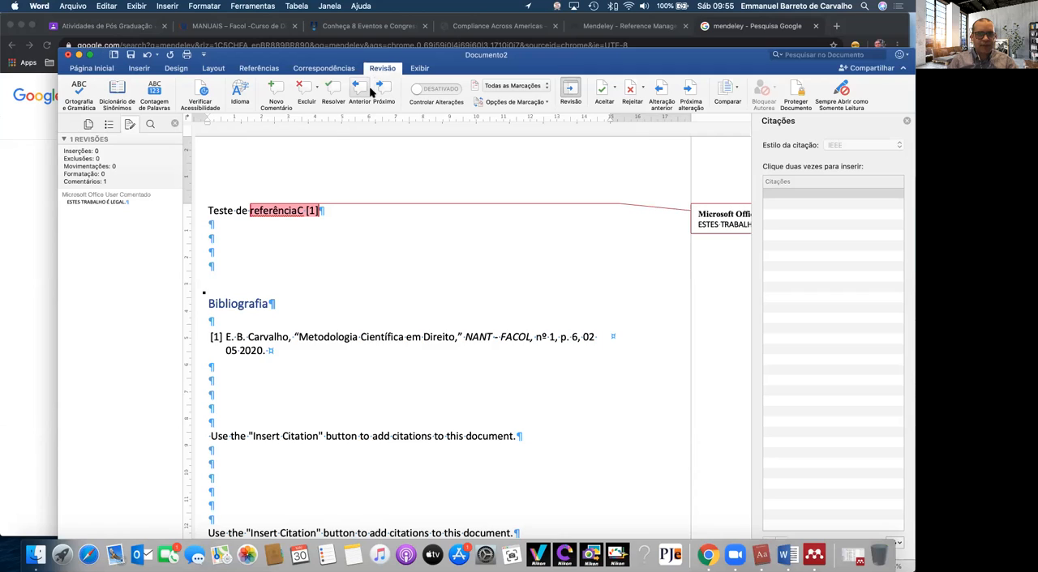
click(358, 253)
Attach the comment "CORRIGIR" to the "Bibliografia" heading
drag(295, 303, 209, 305)
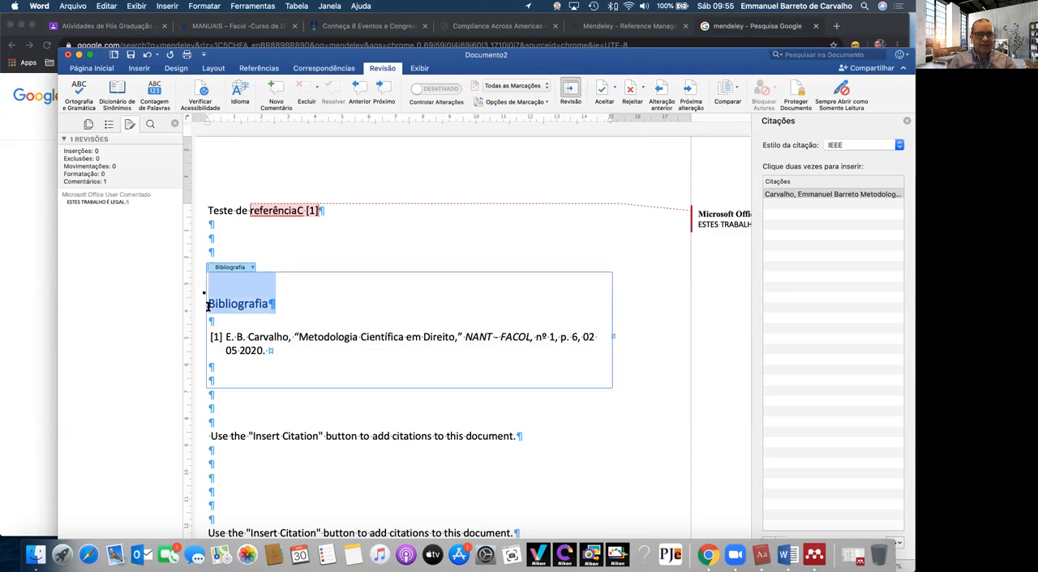
click(276, 89)
text(CORRIGIR)
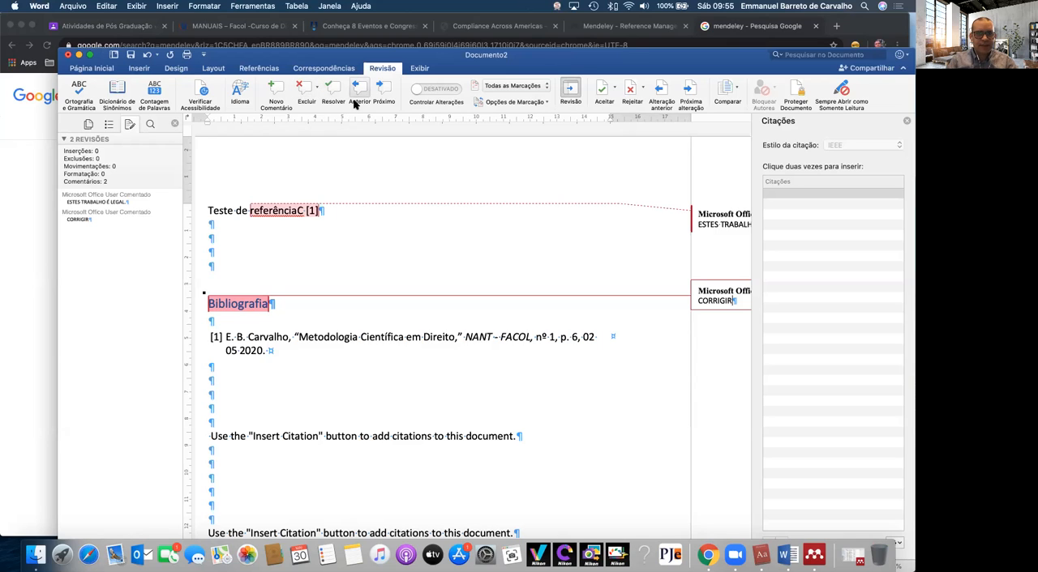
Navigate to the previous and next comment and look at the options for deleting comments
click(362, 93)
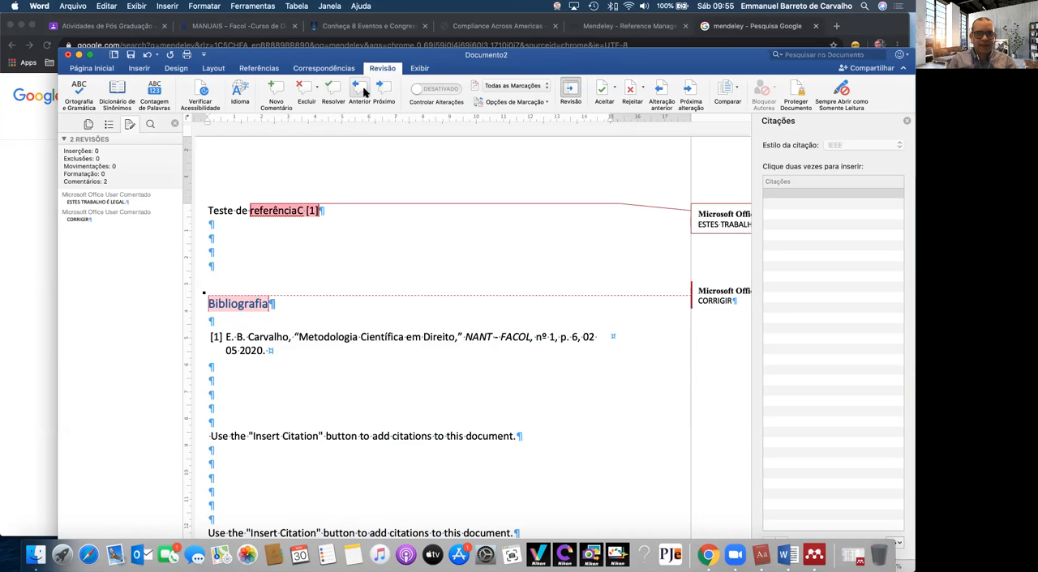
click(379, 92)
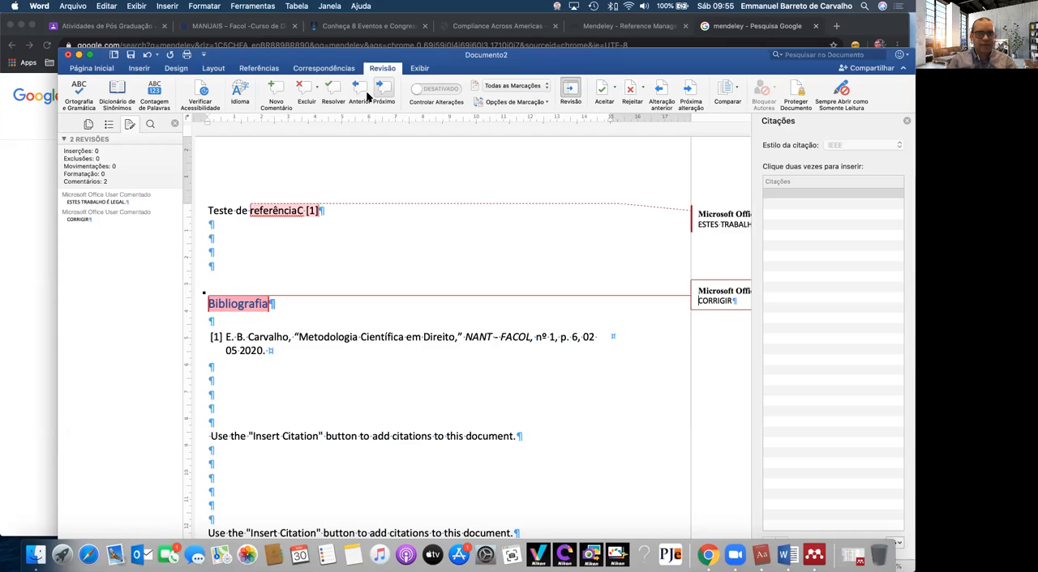
click(317, 91)
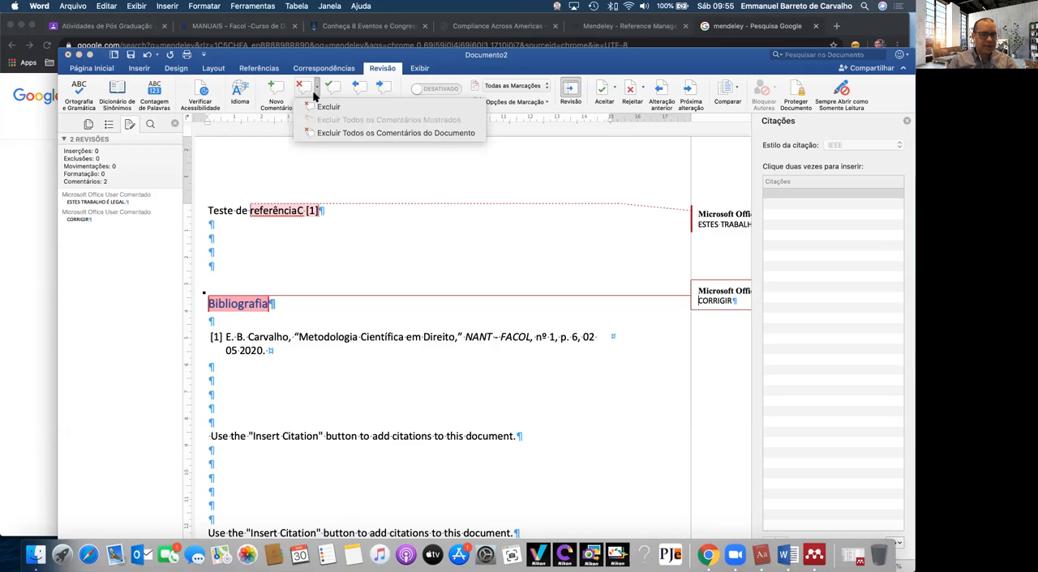
click(283, 172)
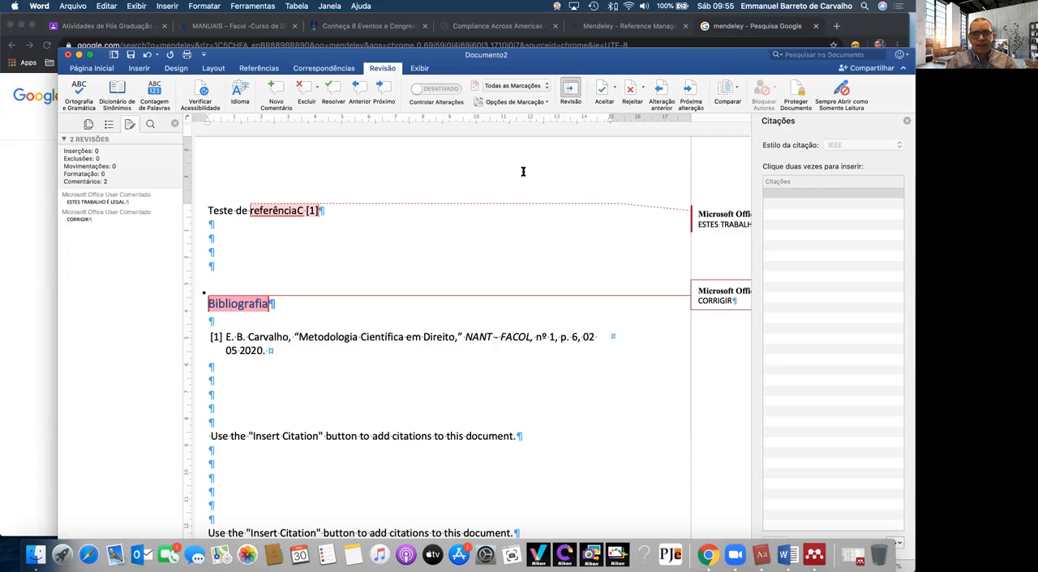
Try the "Sem Marcação" markup display, switch it to "Marcação Simples", and turn on change tracking
click(530, 87)
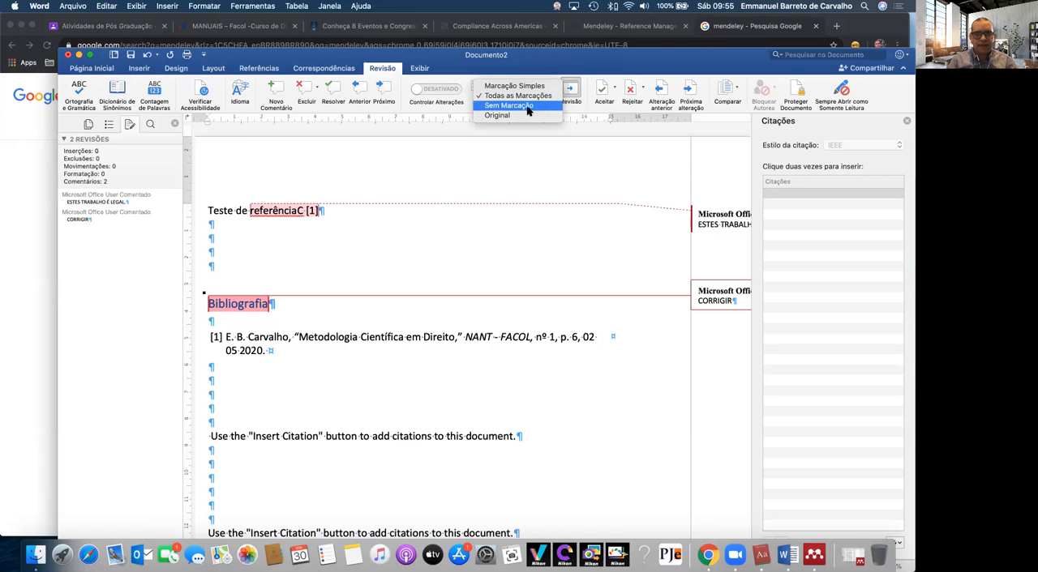
click(526, 105)
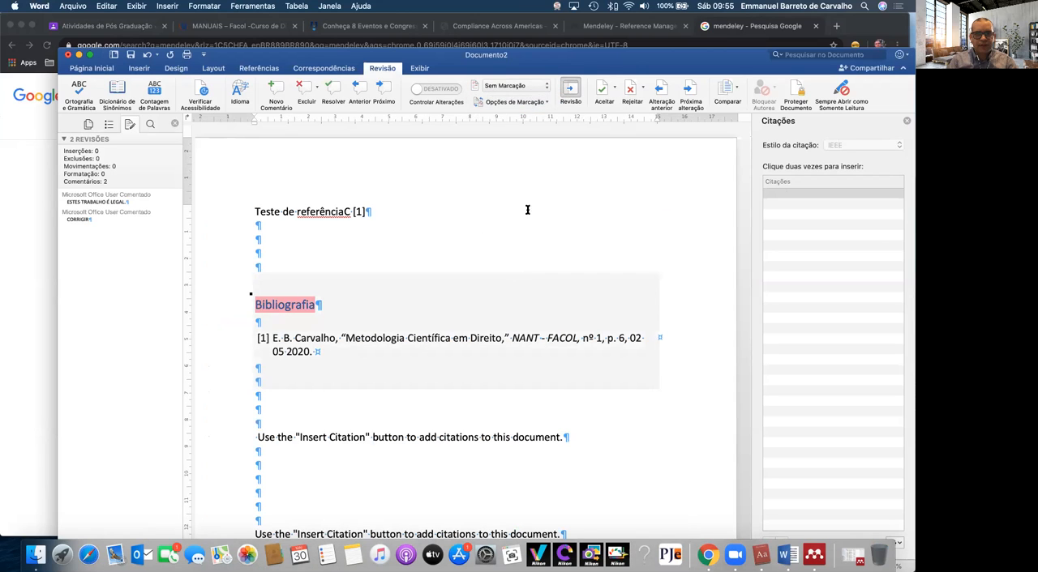
click(504, 86)
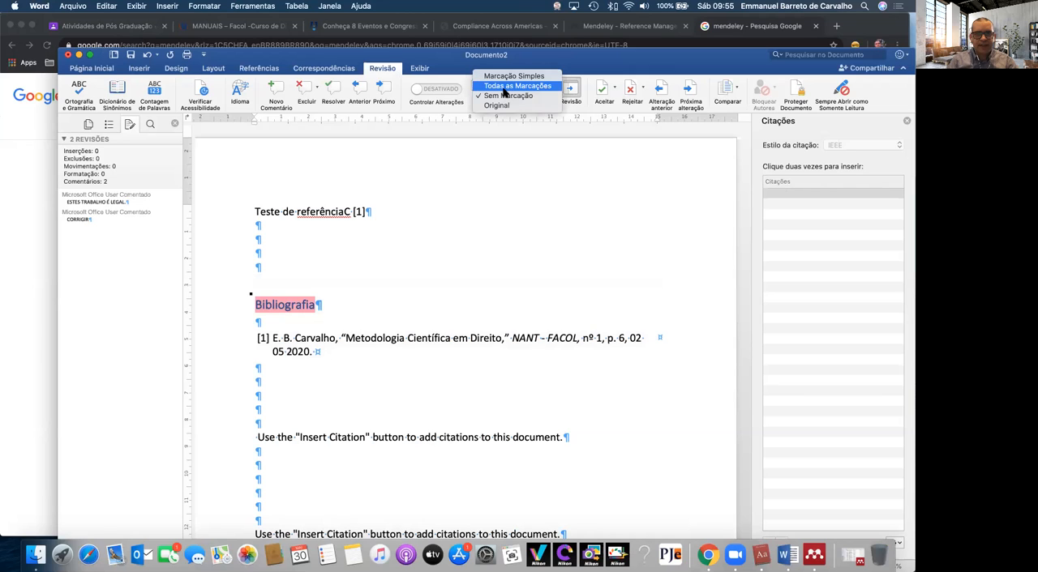
click(509, 76)
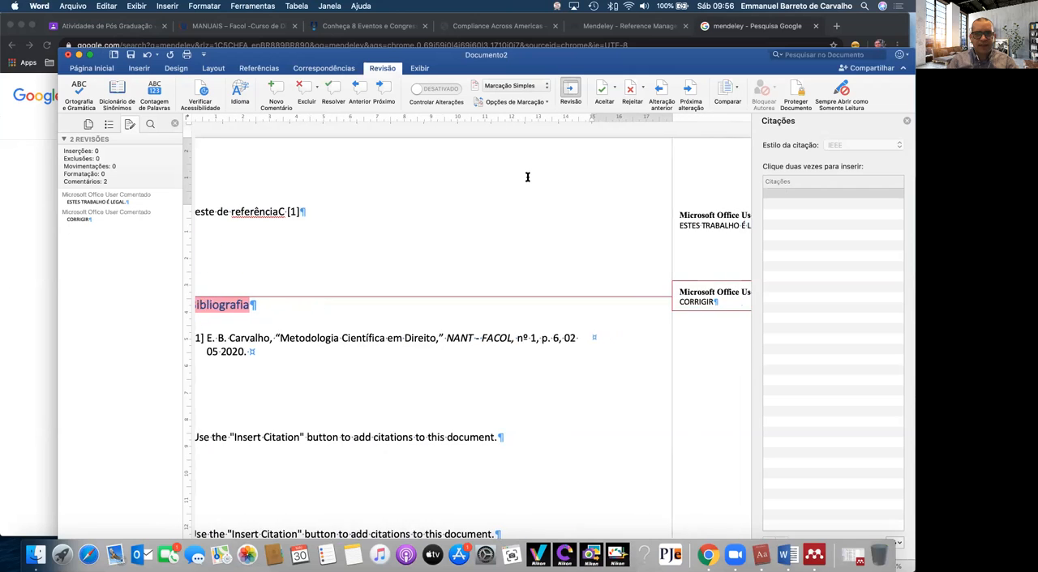
click(445, 94)
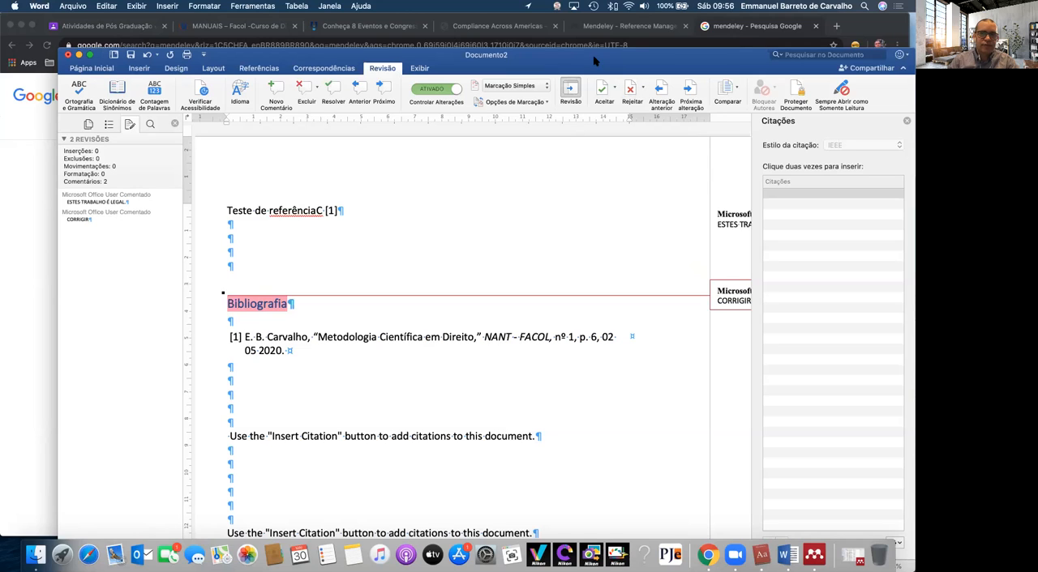
Close the Word document, open the Mendeley website from the Google results in Chrome, and dismiss the translation offer
click(68, 55)
click(436, 131)
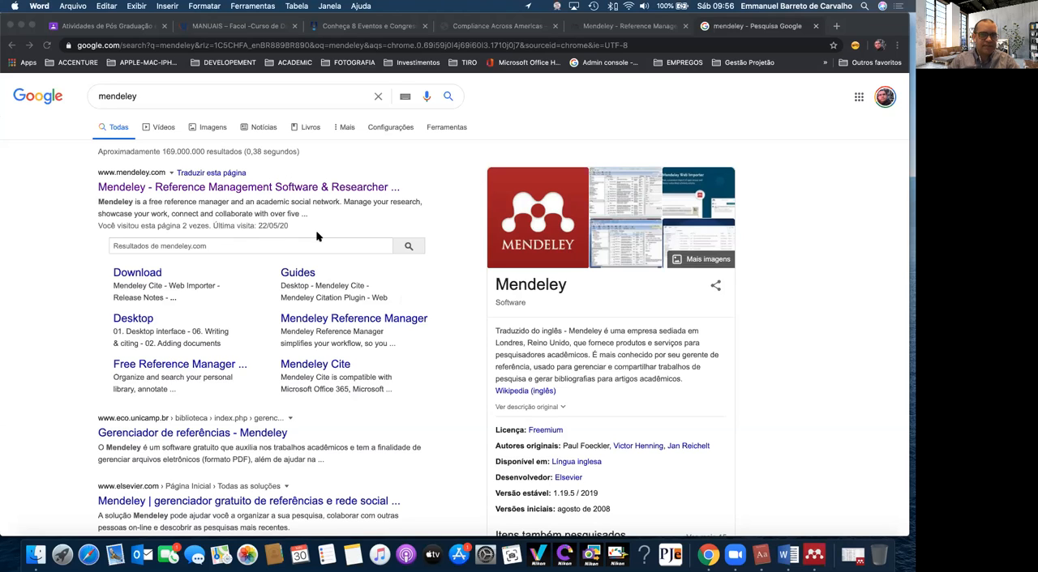
click(305, 189)
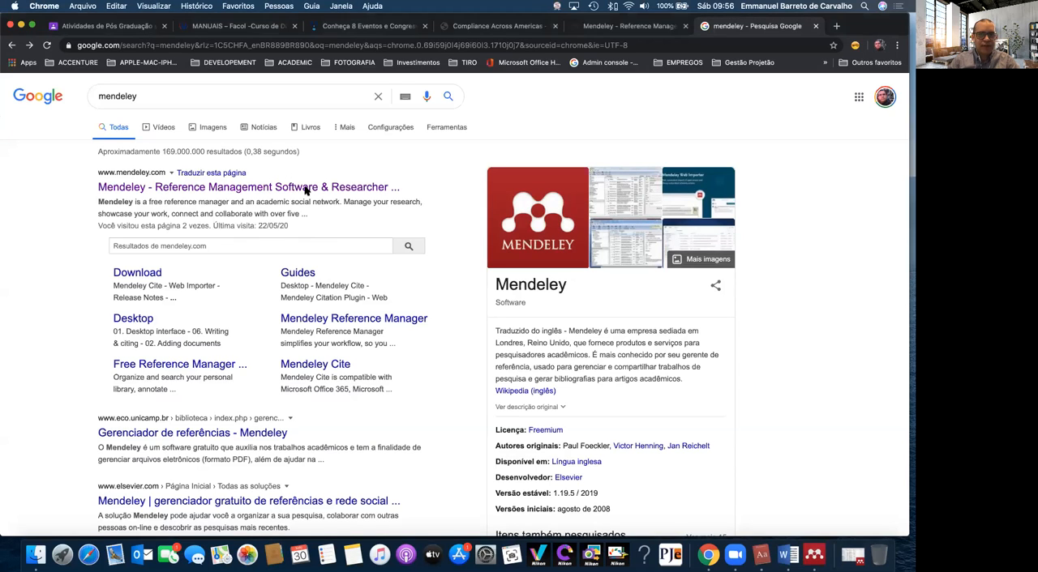
click(355, 191)
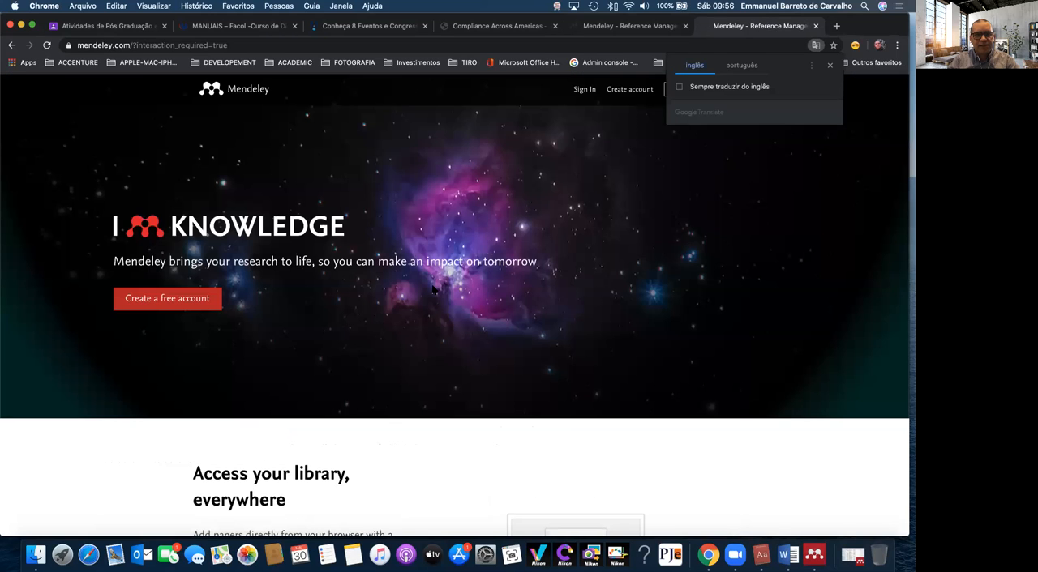
click(830, 67)
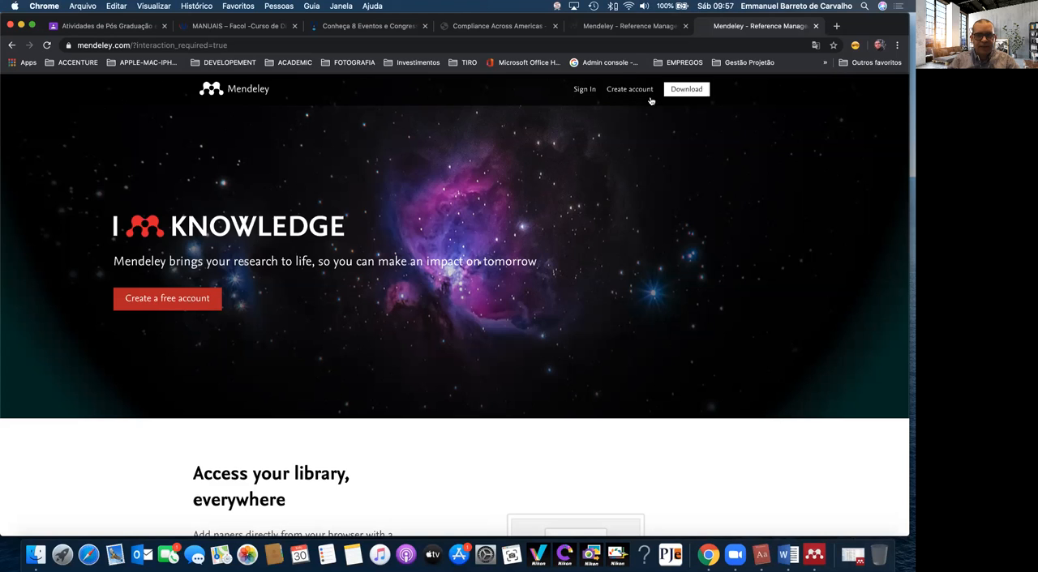
Open Mendeley's download page and look over the Mendeley Desktop downloads and research add-ons
scroll(590, 380, down, 5)
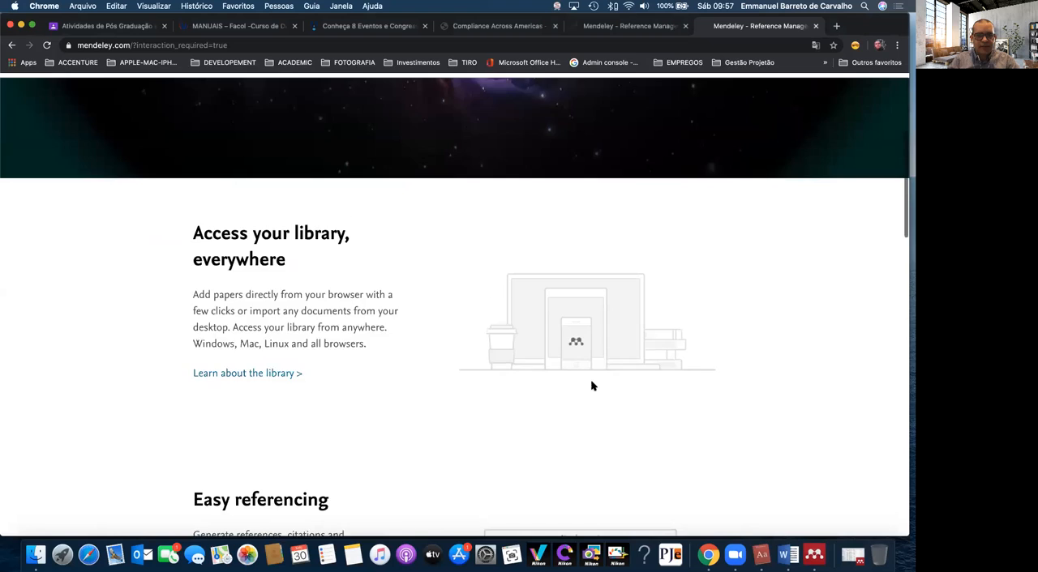
scroll(654, 209, up, 5)
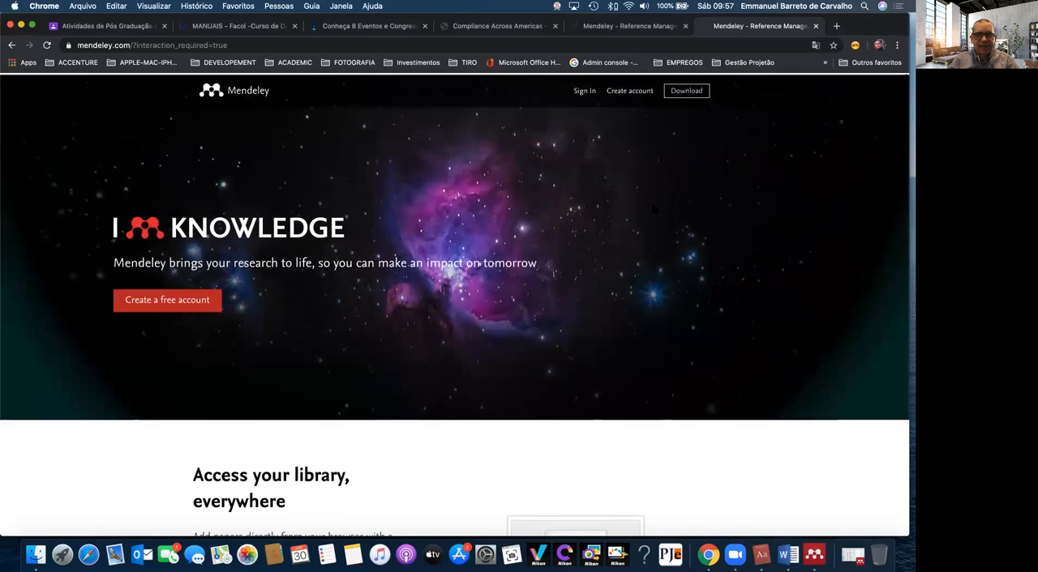
click(682, 92)
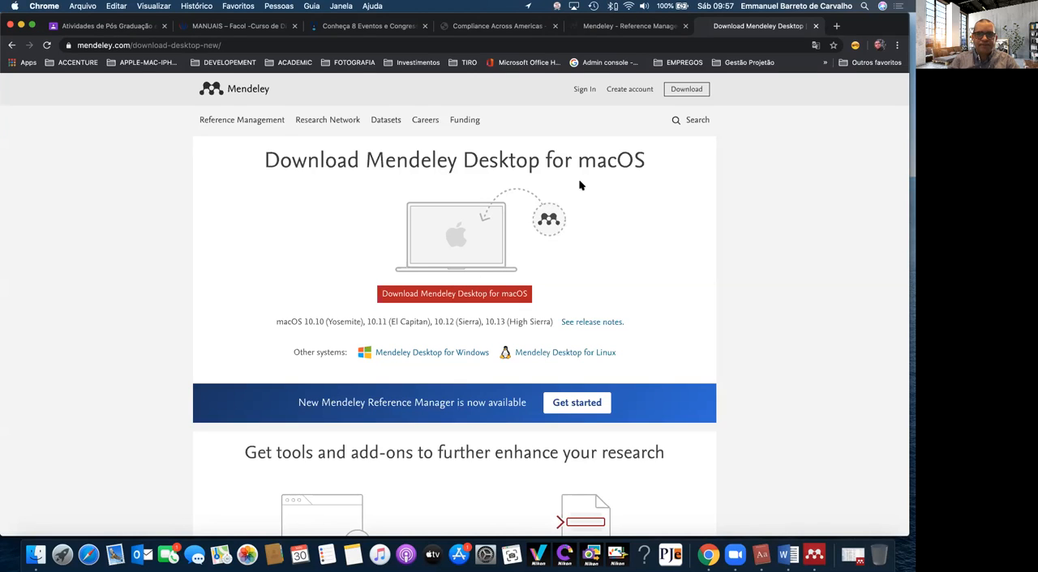
scroll(579, 185, down, 5)
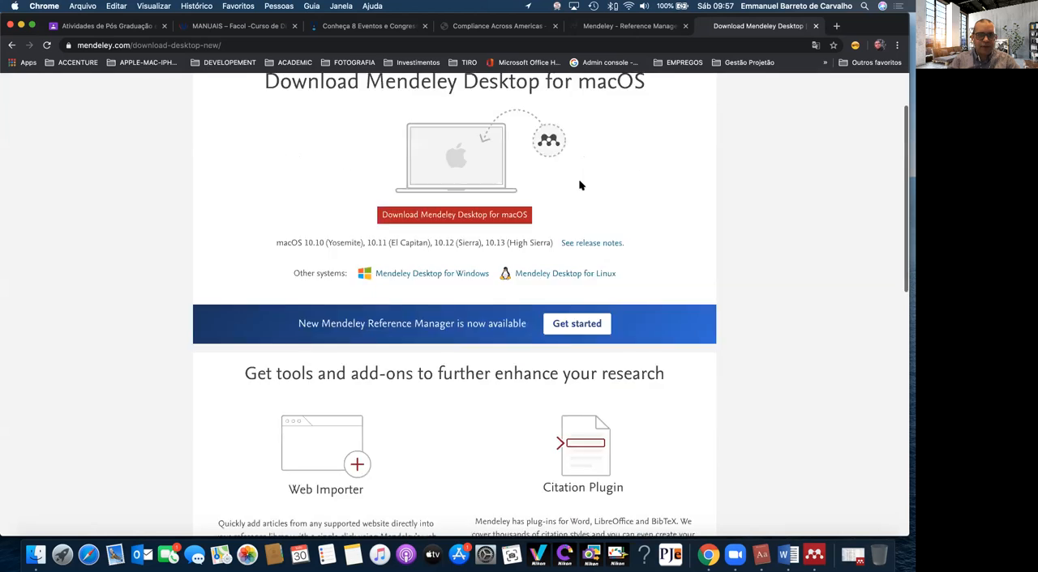
scroll(579, 186, up, 5)
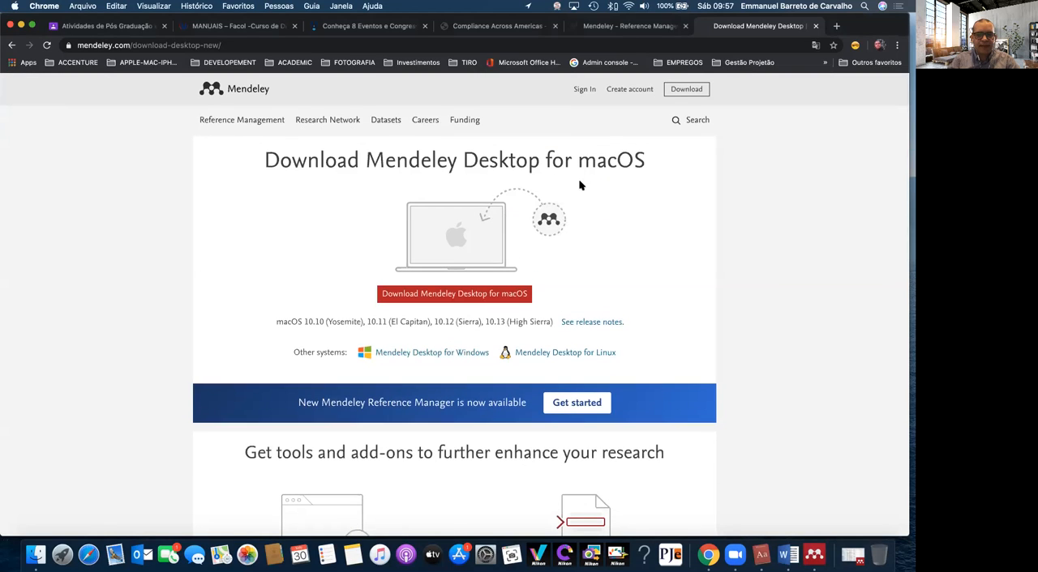
Switch to Mendeley Desktop and examine the details of the article "Building a Real-Time Web Observatory"
click(814, 555)
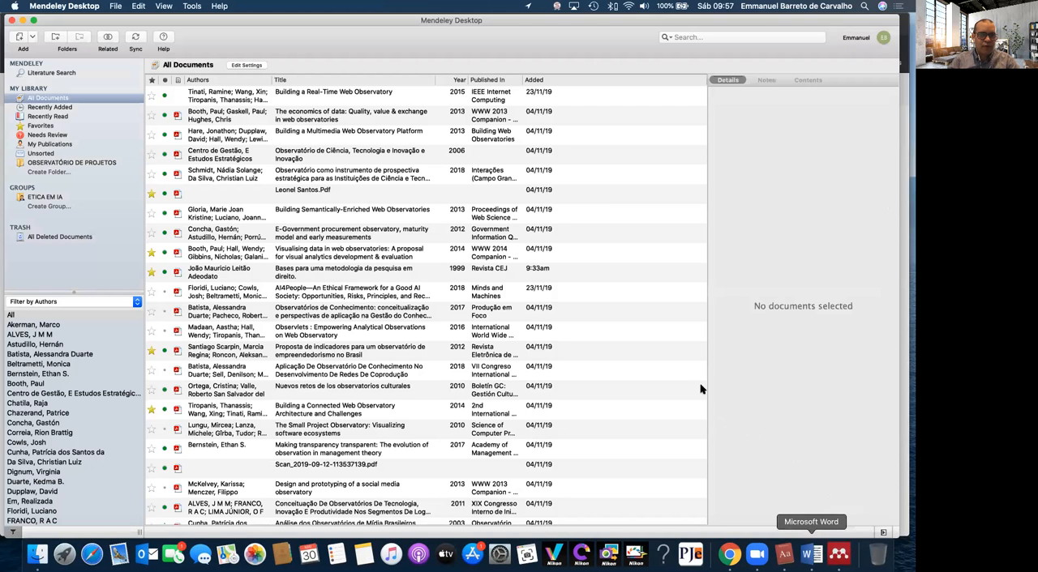
drag(738, 21, 740, 43)
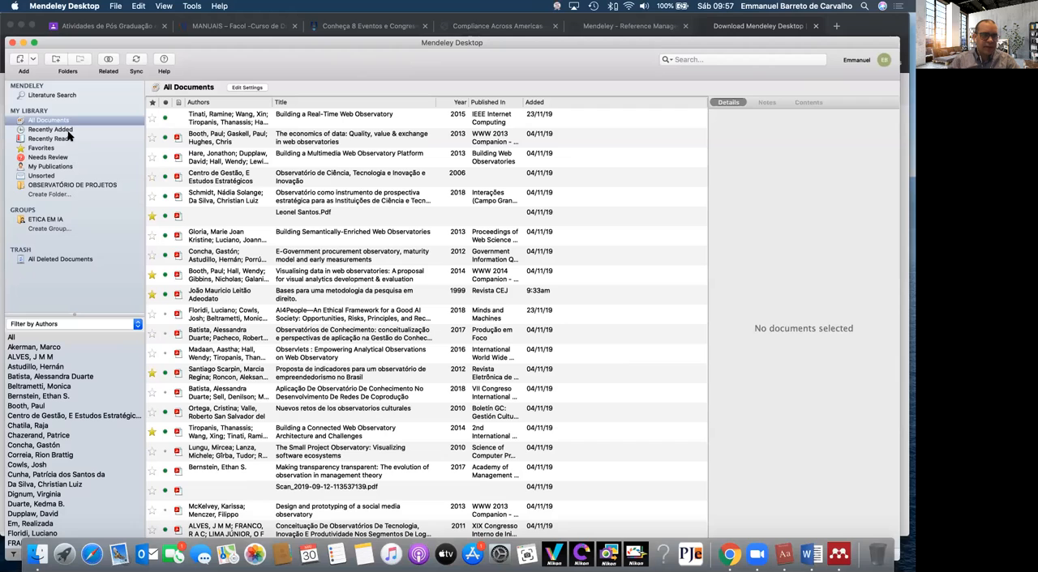
click(218, 123)
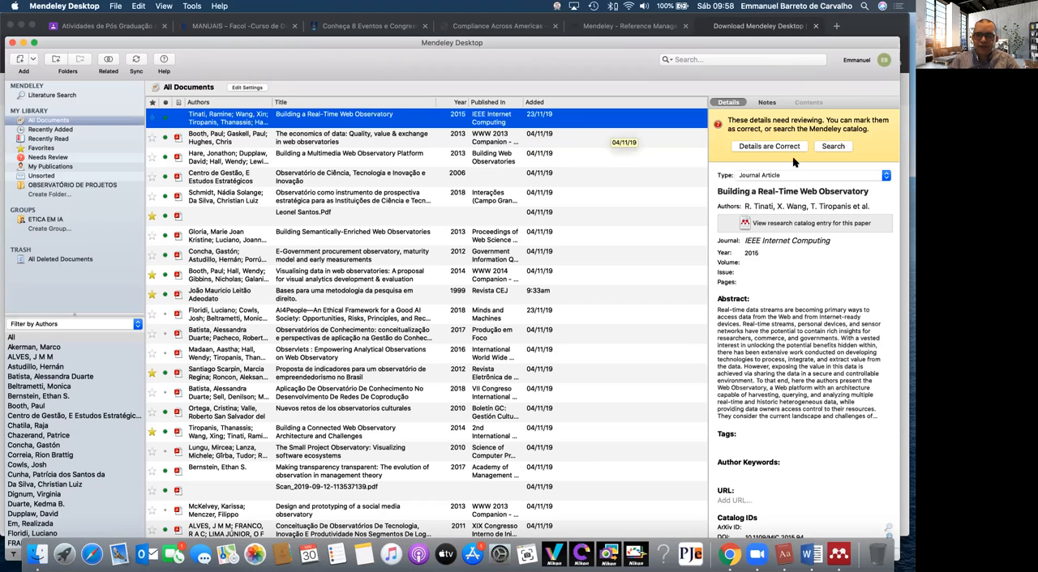
scroll(798, 397, down, 3)
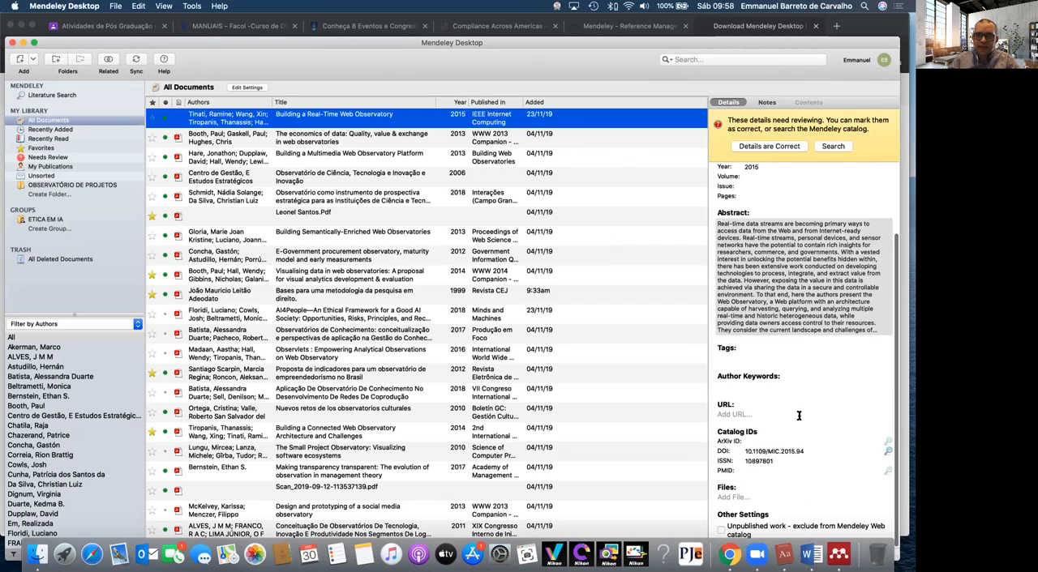
scroll(799, 416, up, 3)
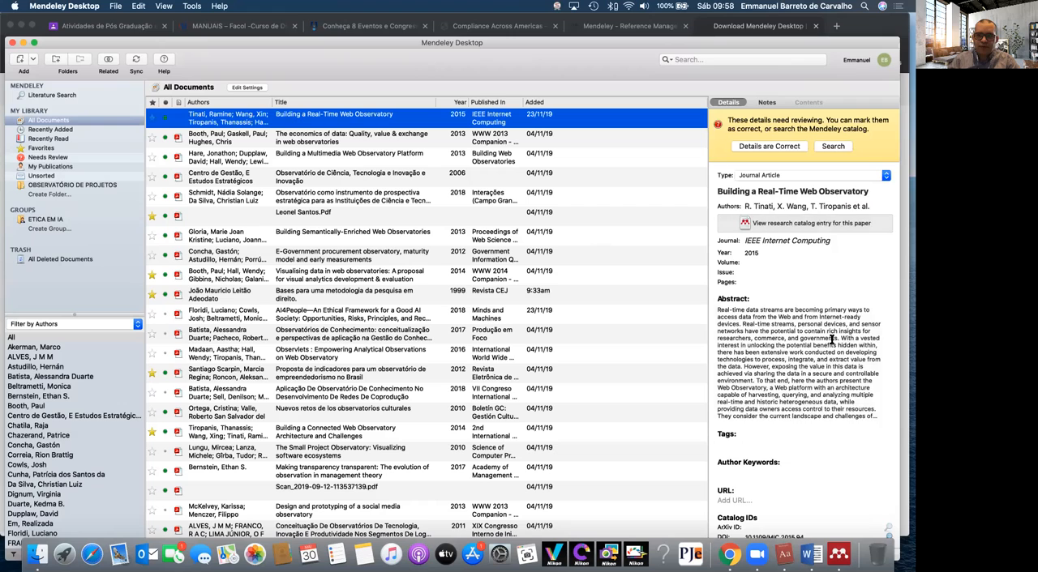
scroll(794, 378, down, 3)
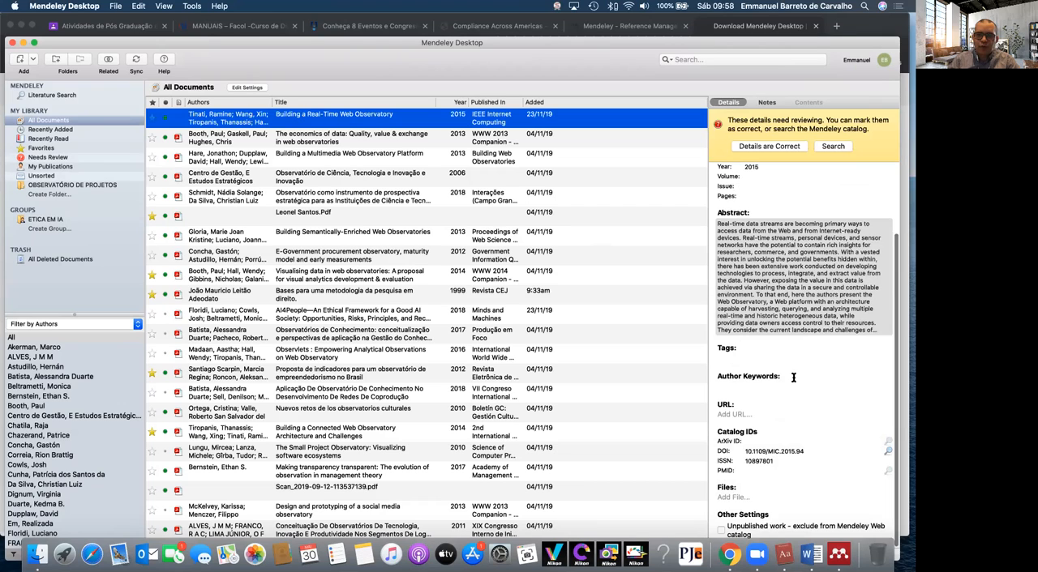
scroll(824, 460, up, 3)
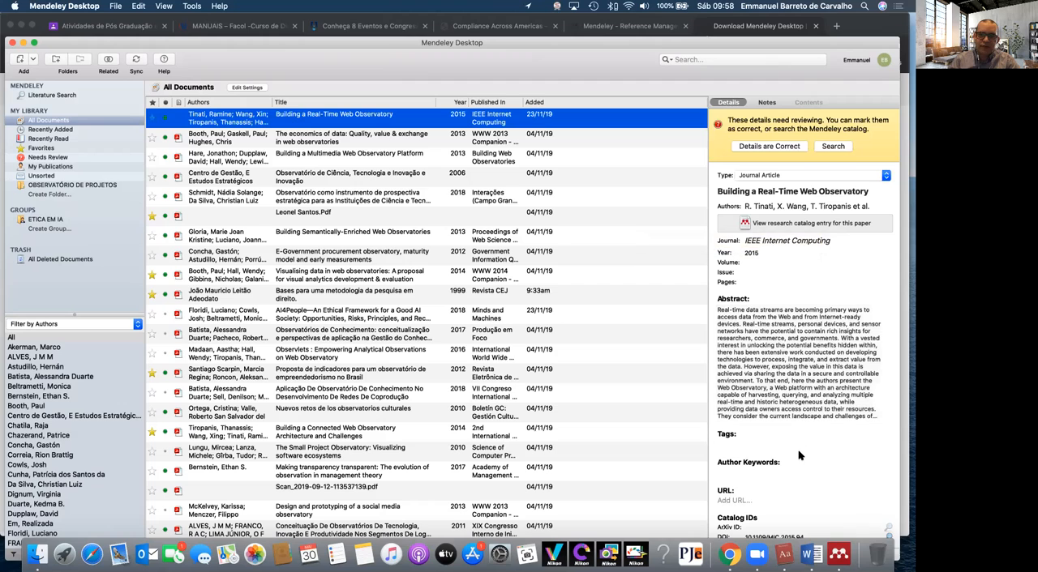
scroll(799, 456, down, 3)
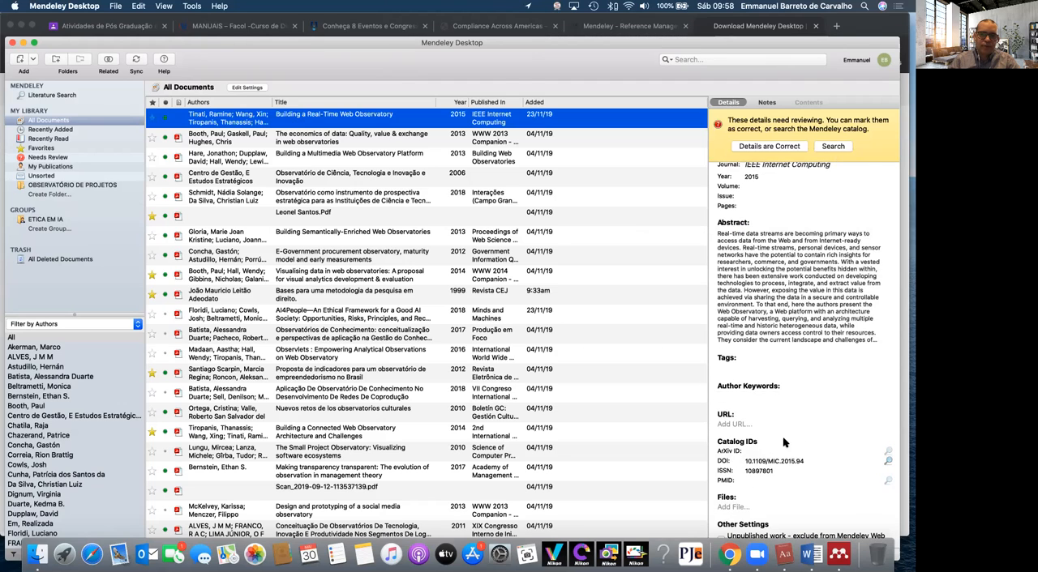
Try the library filters by My Tags, Author Keywords and Authors, and look through the author list
click(59, 325)
click(59, 335)
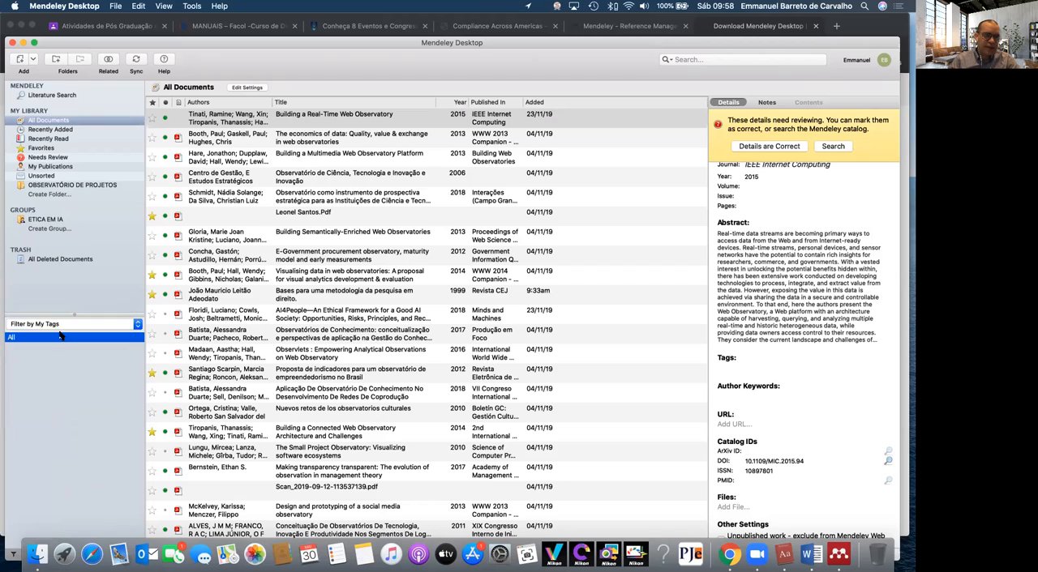
click(65, 323)
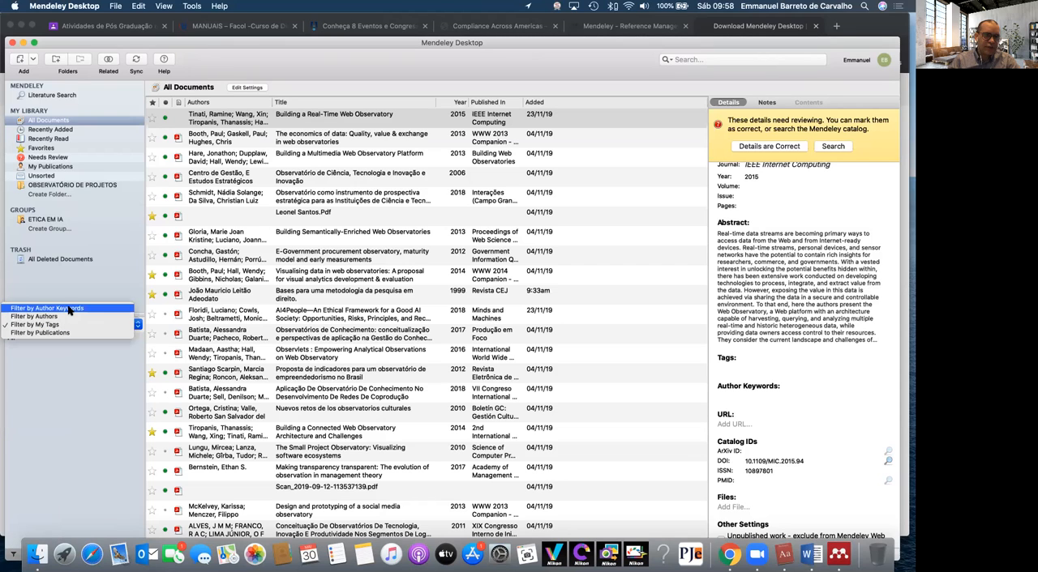
click(70, 309)
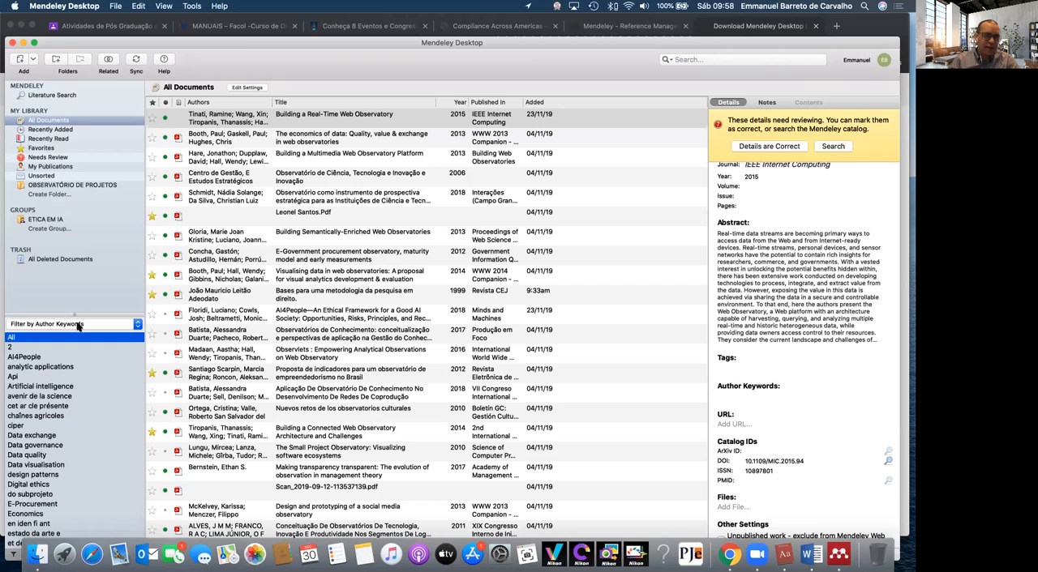
click(78, 325)
click(79, 340)
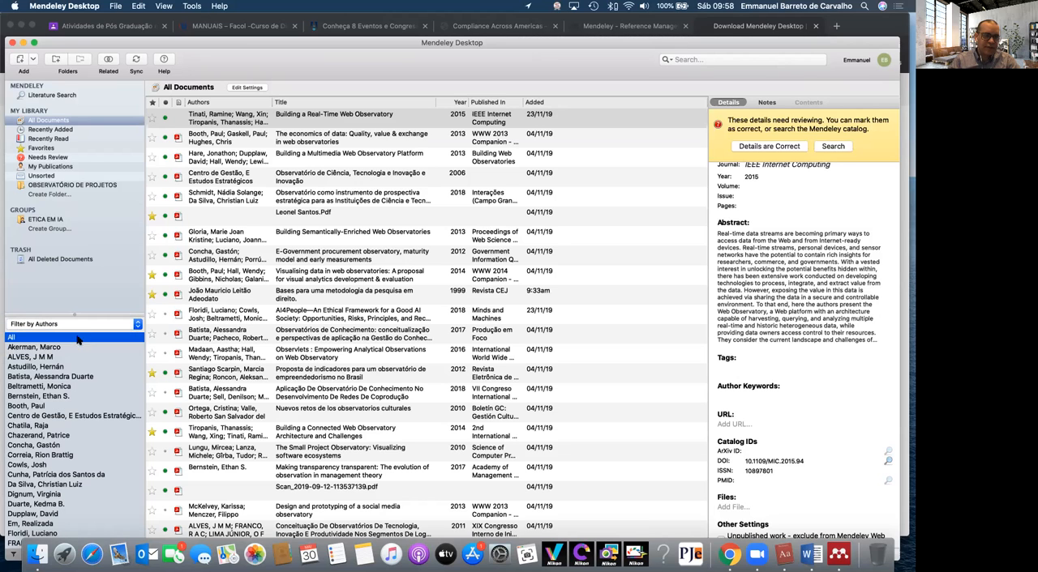
scroll(88, 410, down, 15)
scroll(89, 412, down, 5)
scroll(89, 412, up, 20)
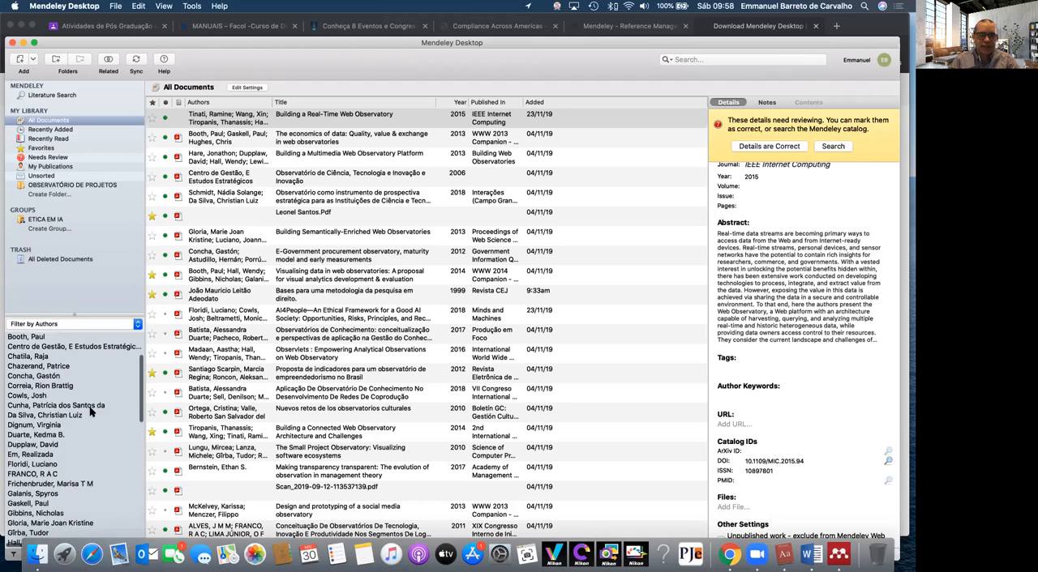
View the e-government procurement article's details, check the recently added documents, and return to All Documents
click(292, 257)
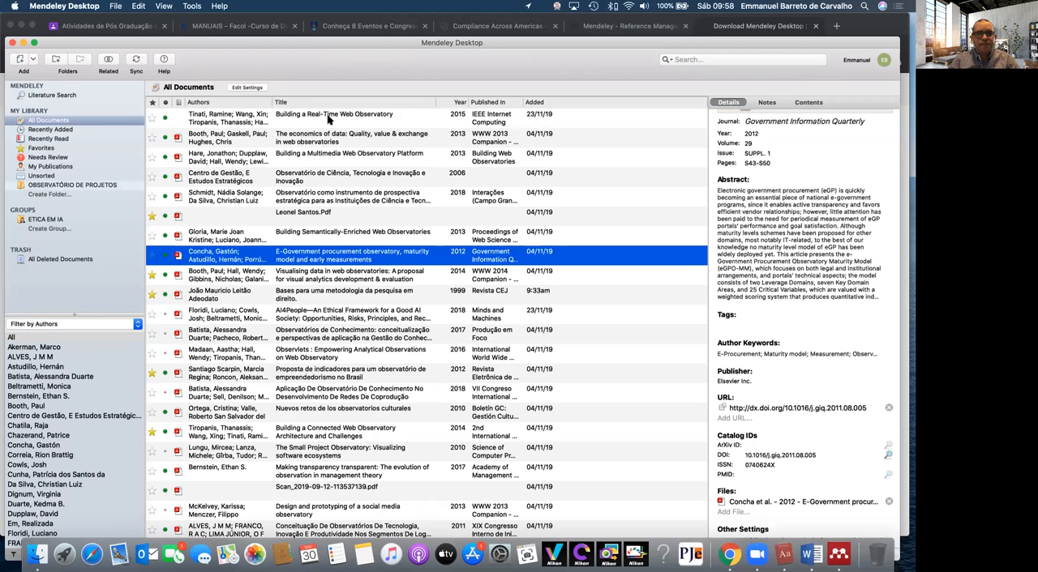
click(329, 118)
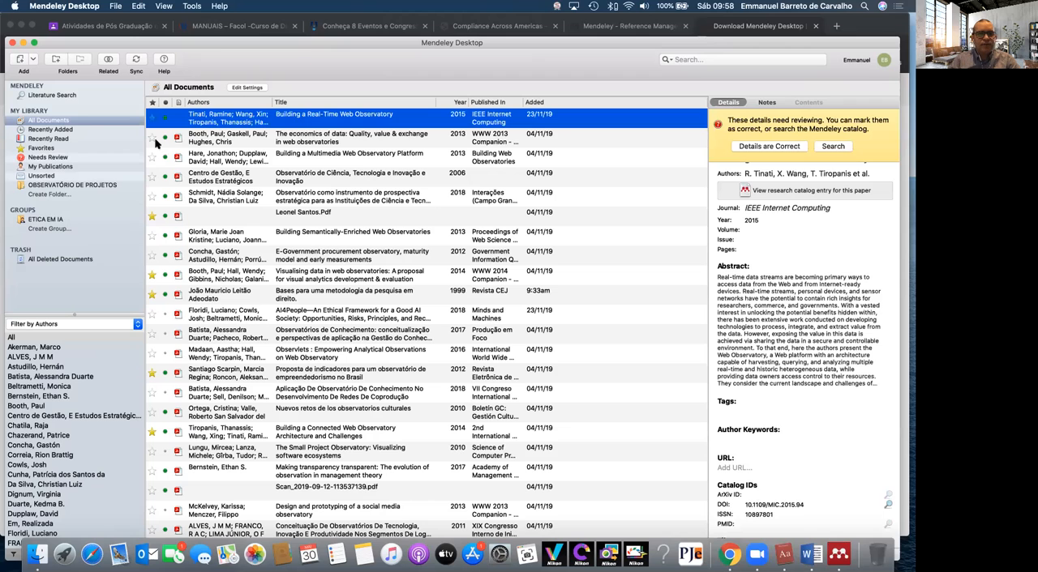
click(57, 129)
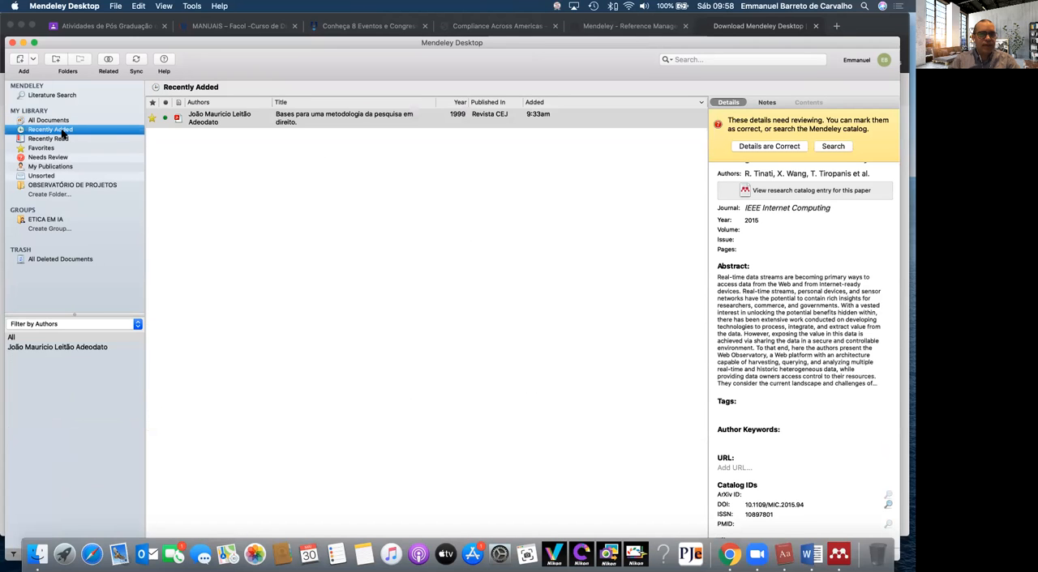
click(48, 120)
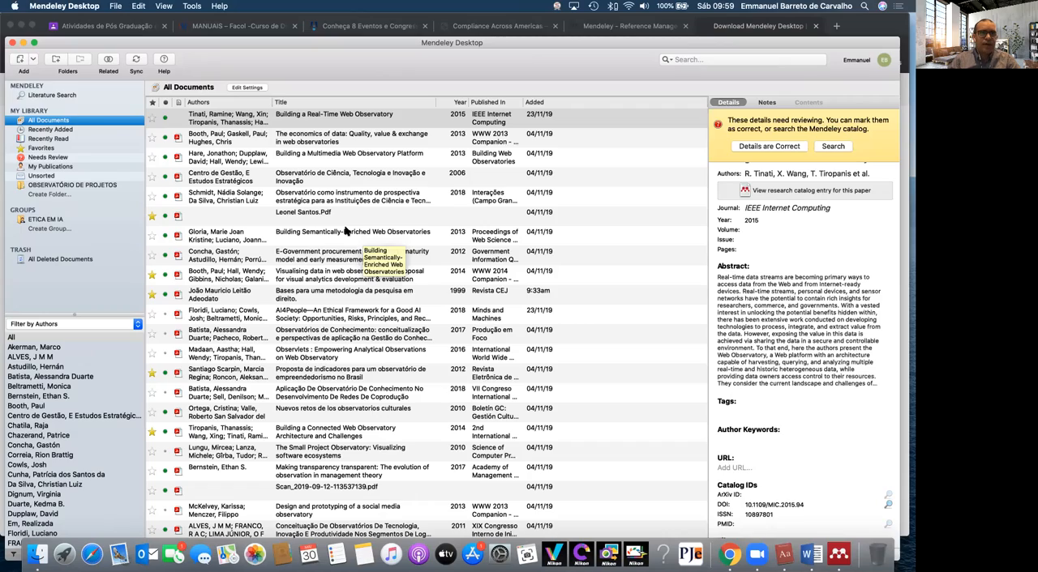
Bring the Finder window with the METOLOGIA CIENTIFICA folder in front of the Mendeley library, showing its PDF files
key(ctrl+Up)
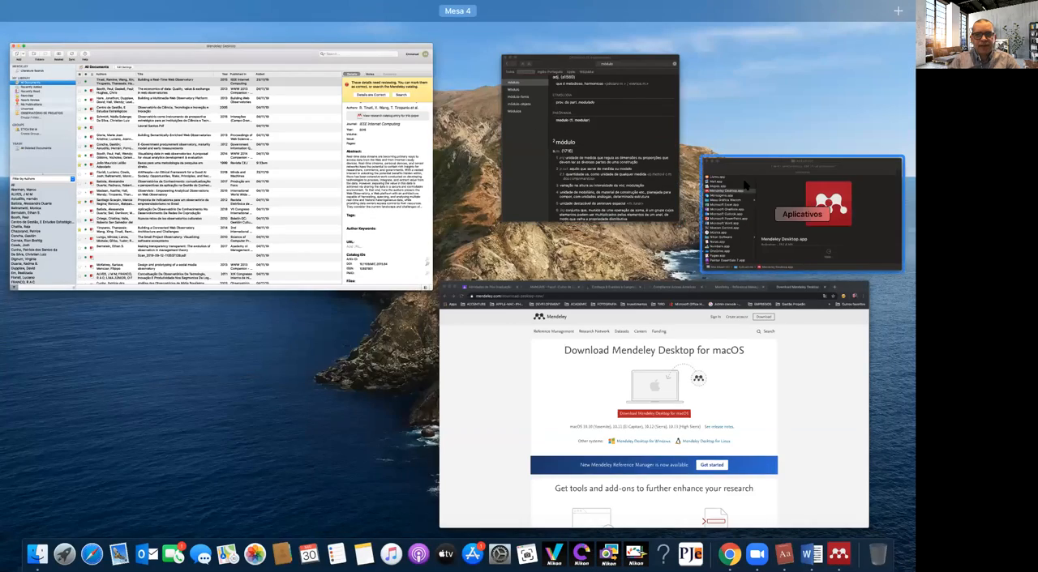
click(746, 185)
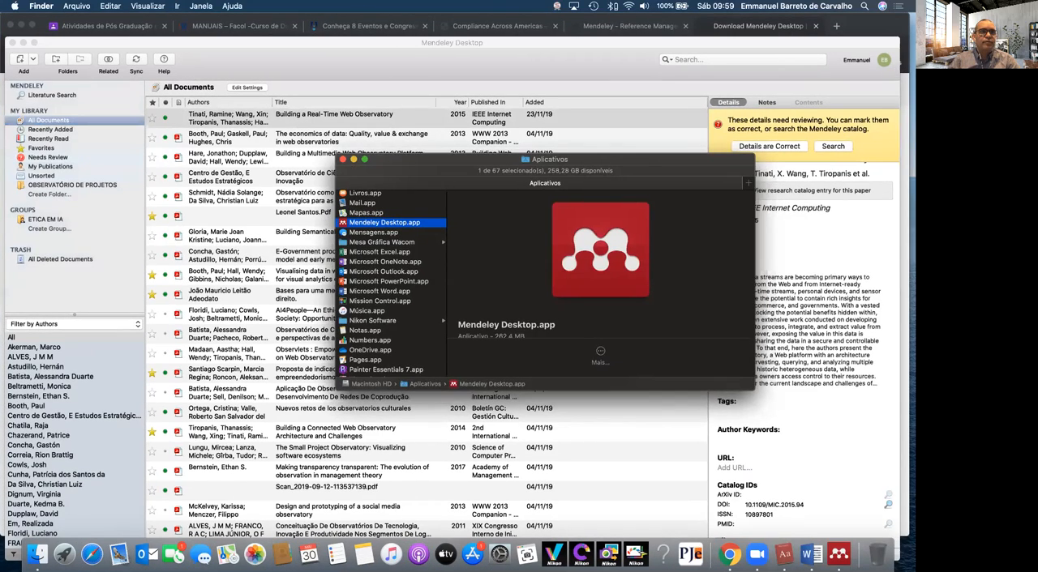
drag(292, 0, 473, 291)
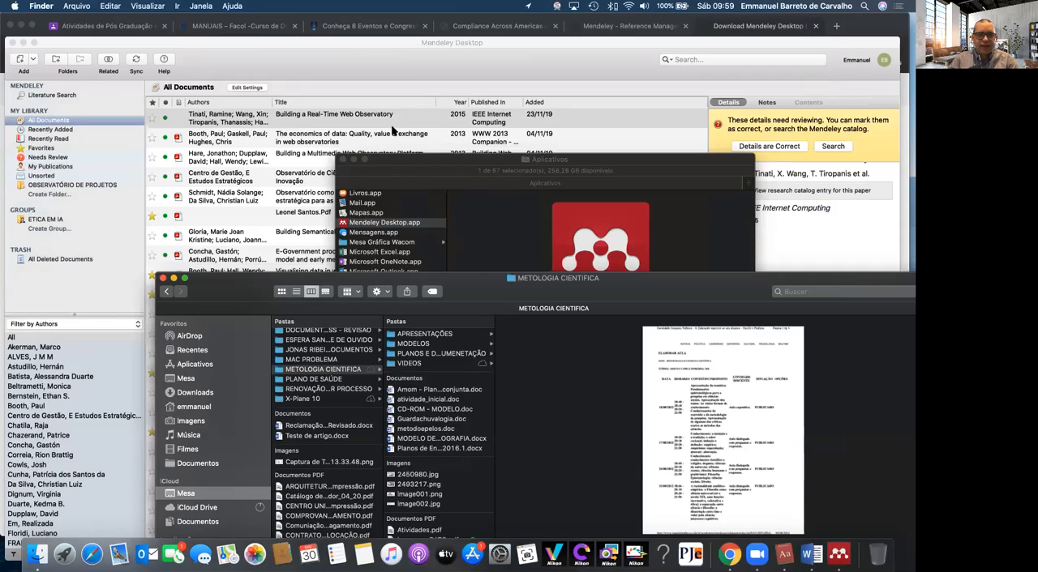
click(390, 132)
key(ctrl+Up)
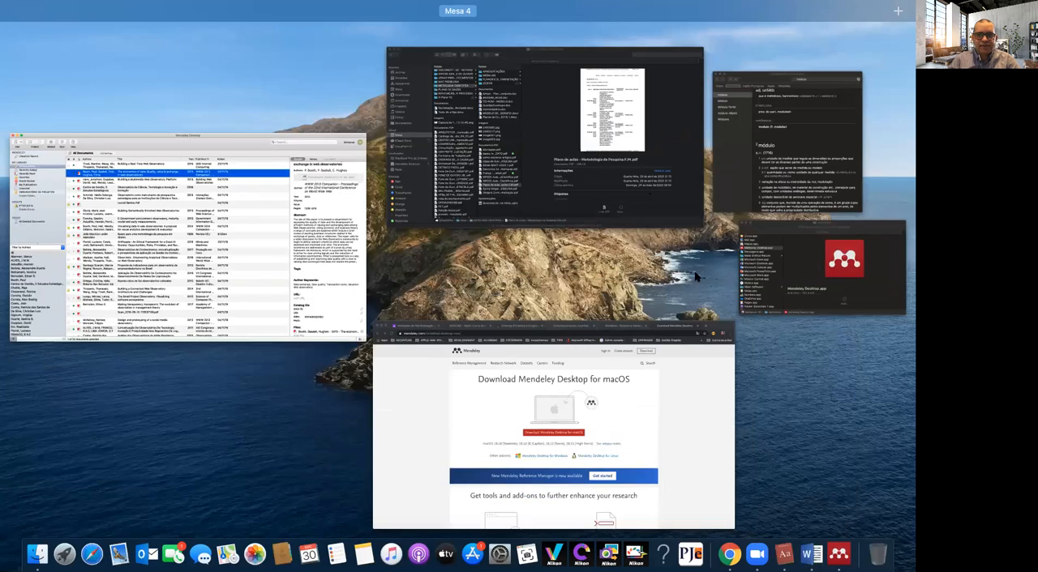
click(612, 169)
drag(601, 290, 539, 228)
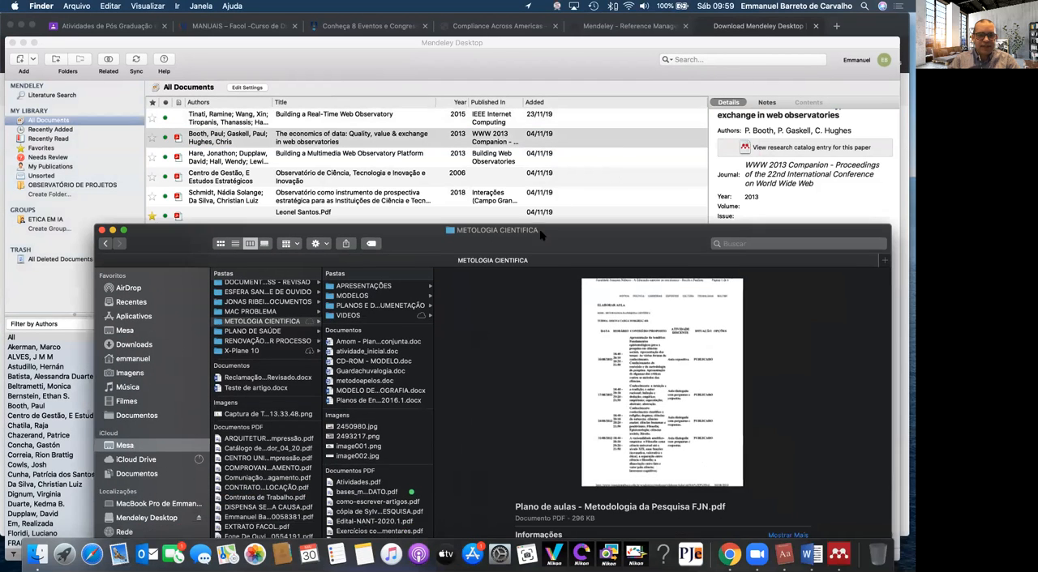
Select the annotated 2012 PDF "Como Ler Artigos Científicos" in the folder and move the Finder window aside to uncover the Mendeley library's list
click(373, 474)
key(Down)
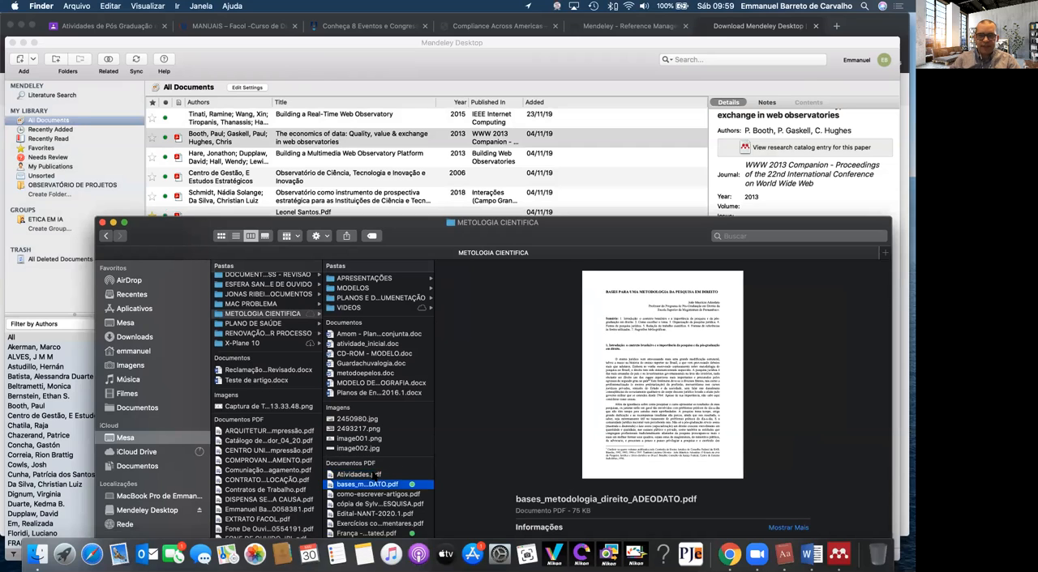
key(Down)
key(Down)
key(Down)
key(Down)
key(Down)
key(Down)
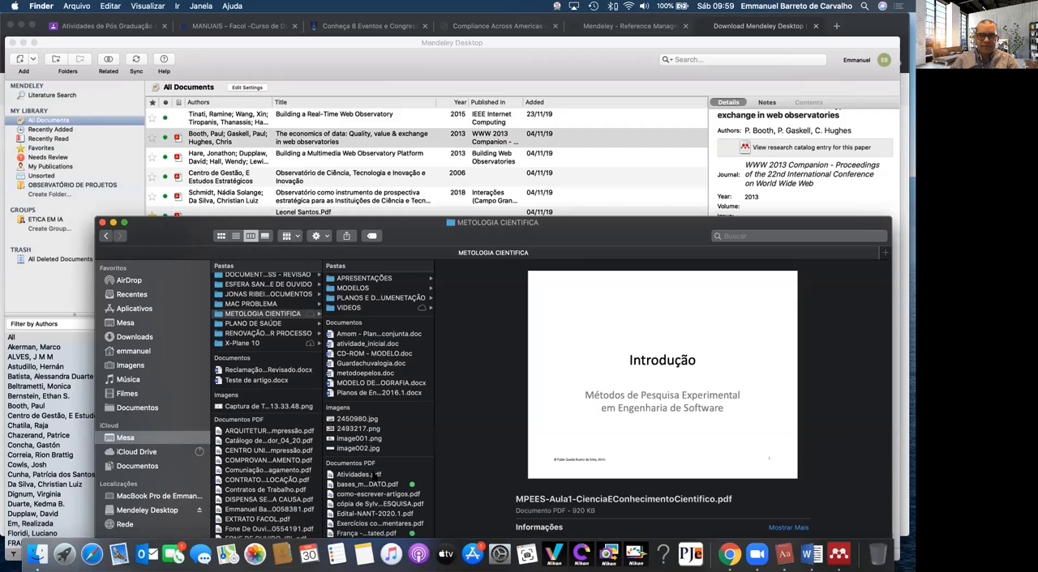
key(Down)
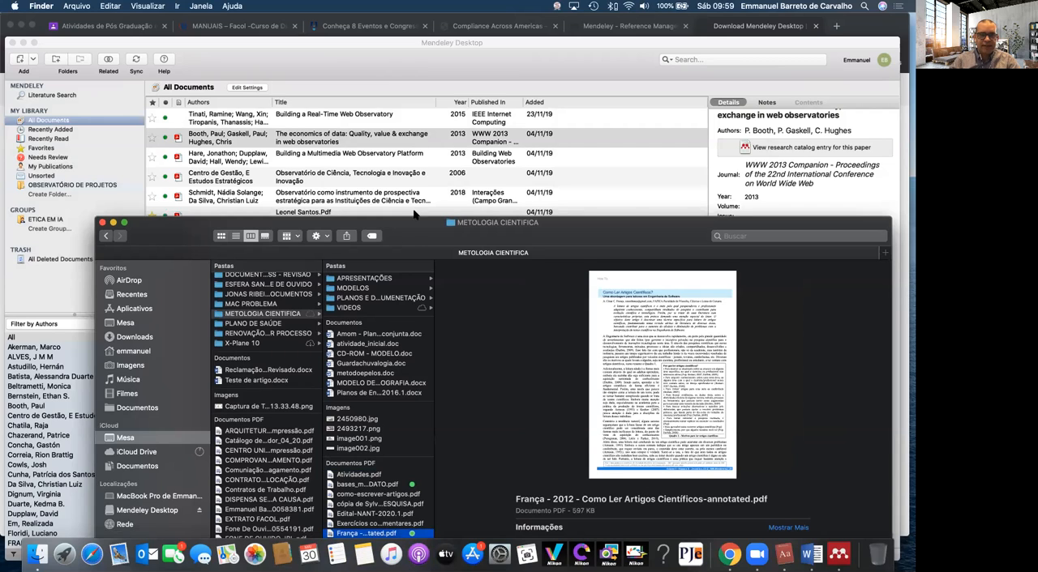
drag(413, 231, 644, 64)
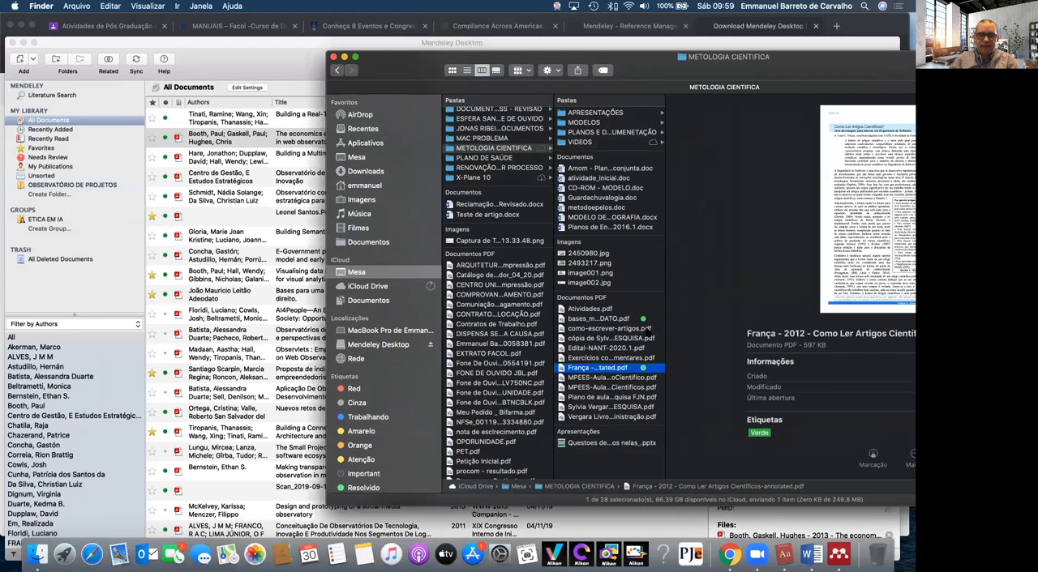
Import the selected "Como Ler Artigos Científicos" PDF from the folder into the Mendeley library, allowing access to the Mesa folder
mouse_move(602, 370)
mouse_down()
mouse_move(334, 366)
mouse_move(370, 411)
mouse_move(361, 514)
mouse_move(255, 465)
mouse_up()
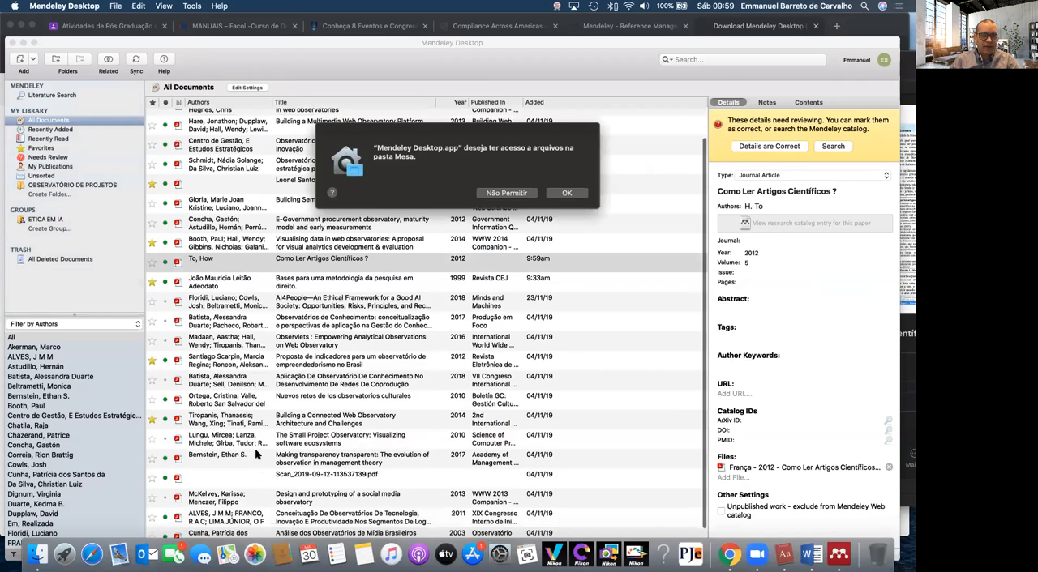
click(572, 195)
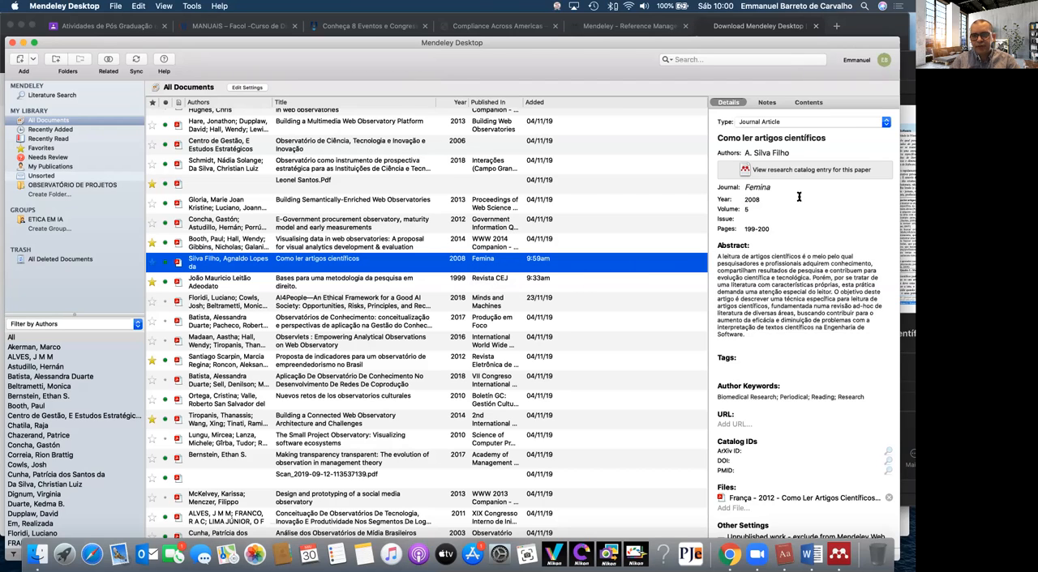
Review the imported article's details, from its authors and abstract to its keywords, catalog IDs and attached file
scroll(800, 196, down, 1)
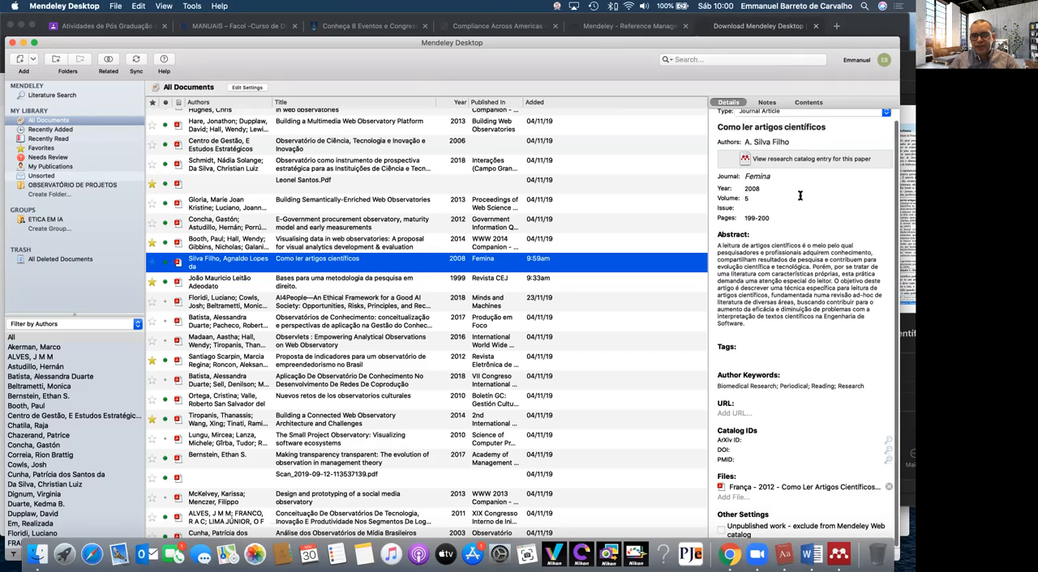
scroll(799, 195, up, 1)
click(800, 302)
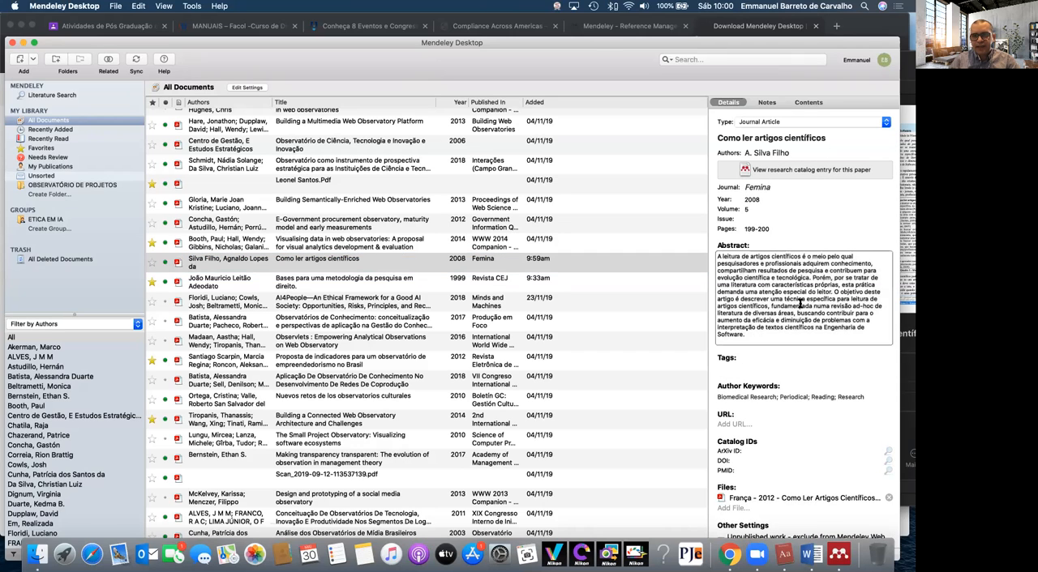
scroll(800, 304, down, 1)
scroll(800, 304, up, 1)
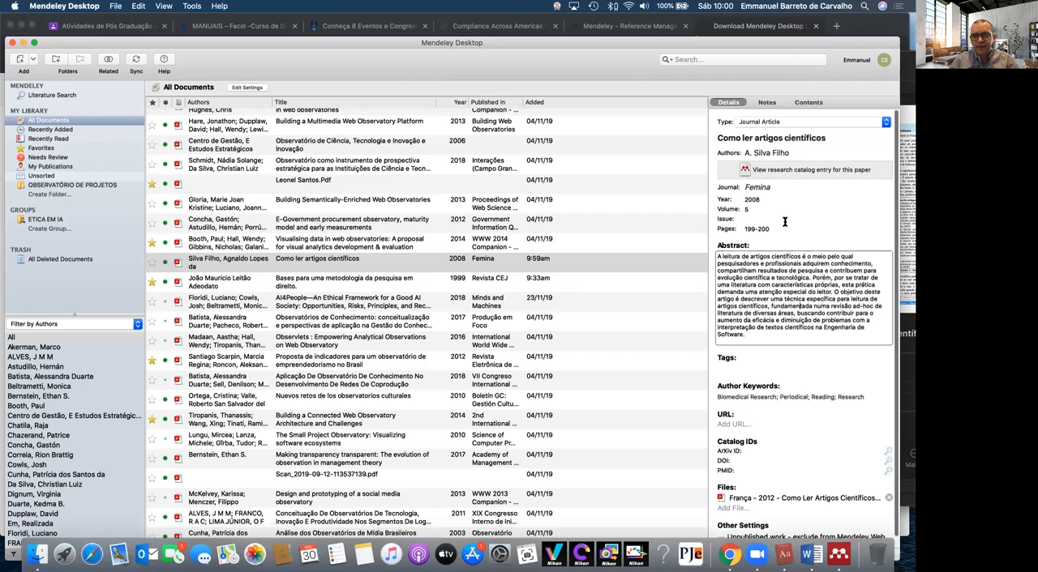
scroll(784, 222, down, 1)
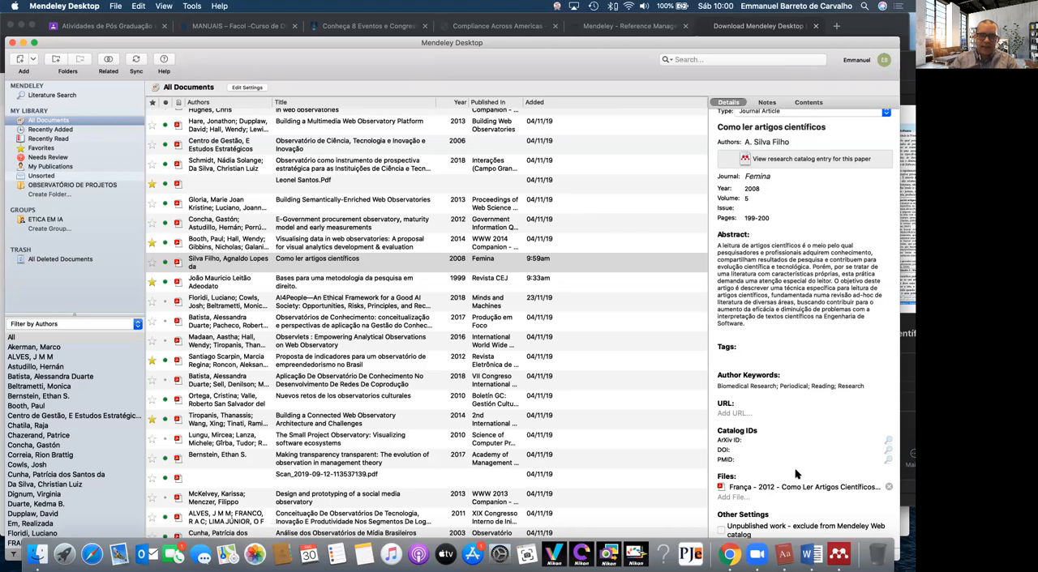
Open the imported article's PDF and highlight the opening passage "A Engenharia de Software… investimentos que são feitos (por" in yellow
double_click(293, 266)
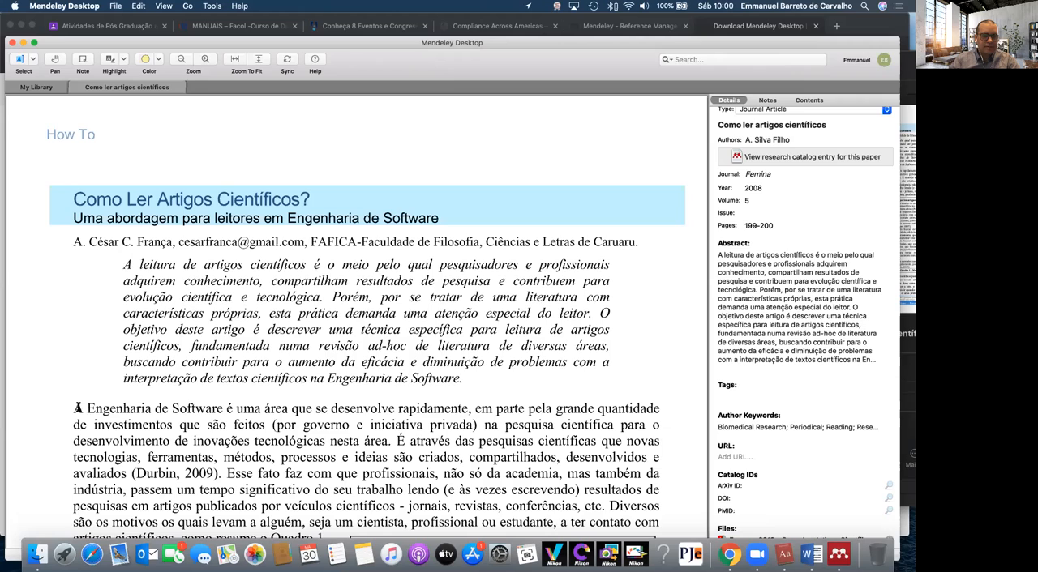
drag(74, 408, 301, 431)
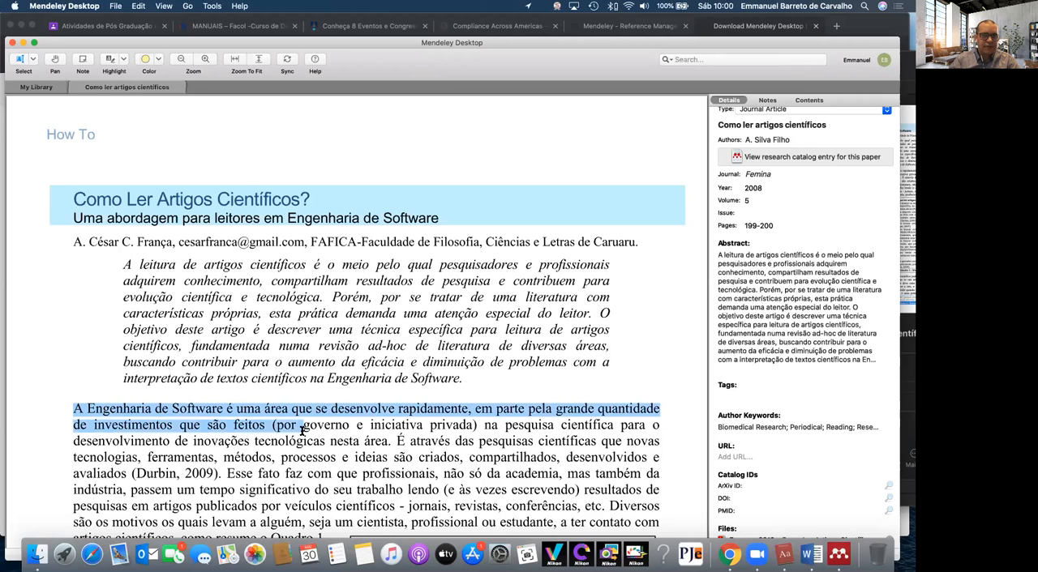
click(145, 62)
click(110, 64)
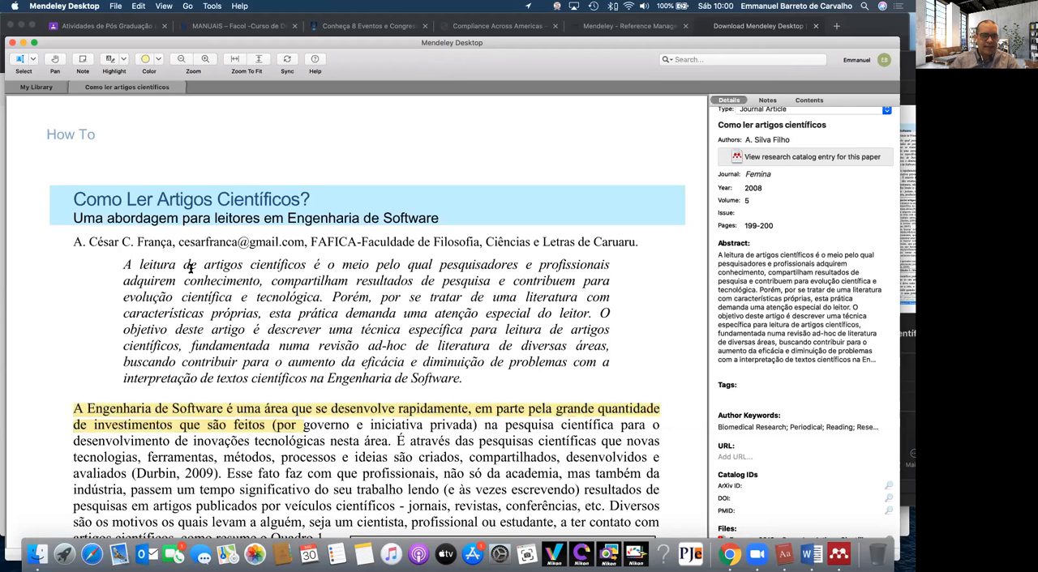
Change the highlight colour to red and highlight the text from "nesta área" to "É através" in the first body paragraph
drag(73, 437, 154, 457)
double_click(164, 458)
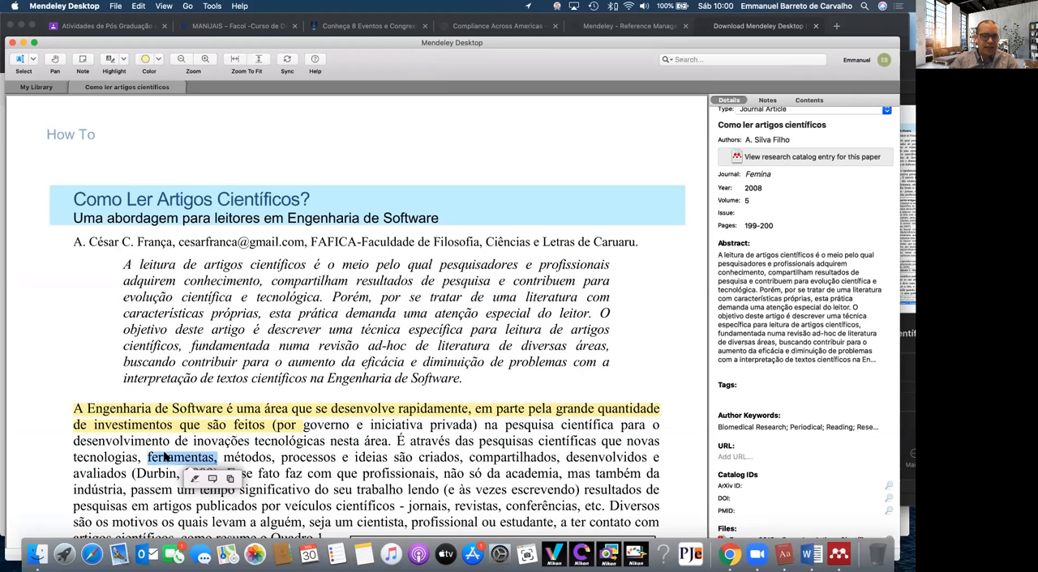
mouse_move(66, 445)
mouse_down()
mouse_move(438, 427)
mouse_move(390, 442)
mouse_up()
click(189, 440)
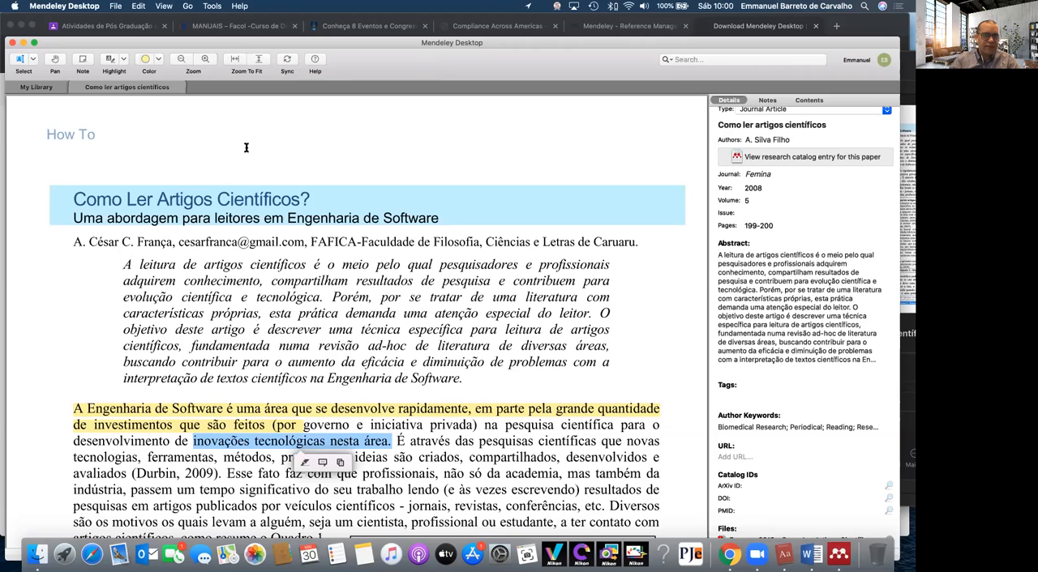
click(156, 61)
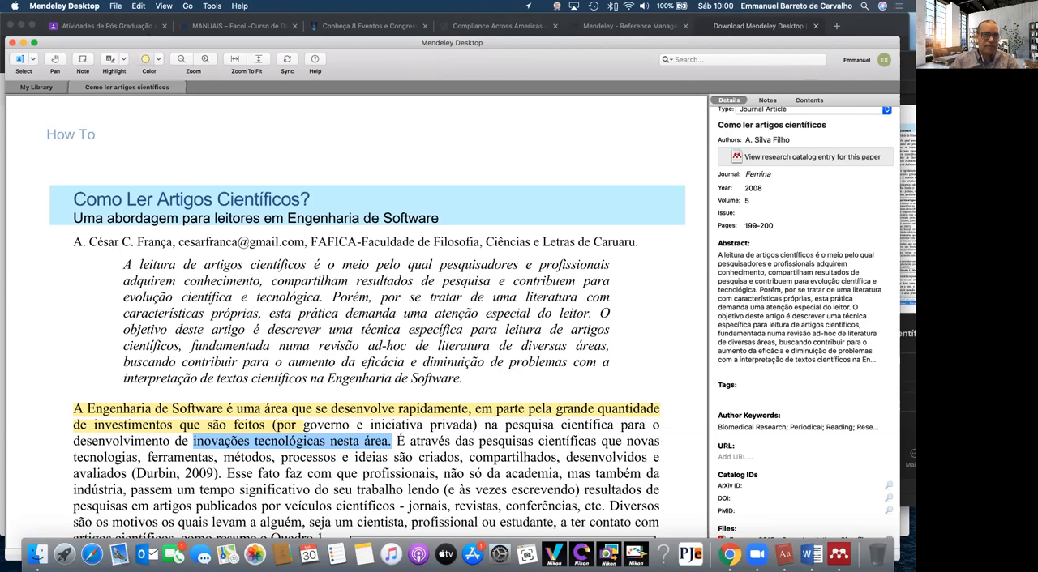
click(156, 80)
click(456, 511)
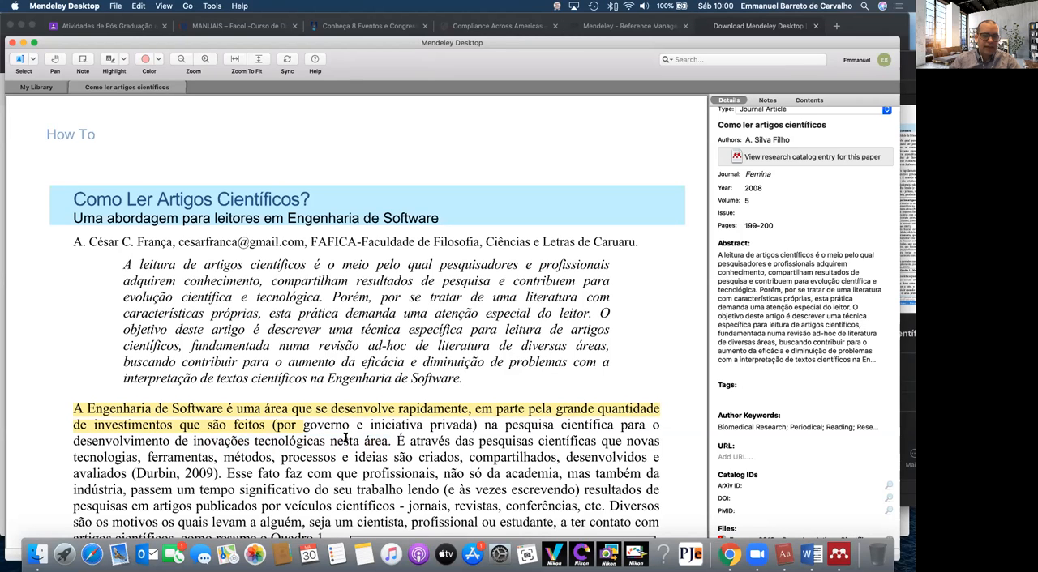
drag(345, 438, 455, 441)
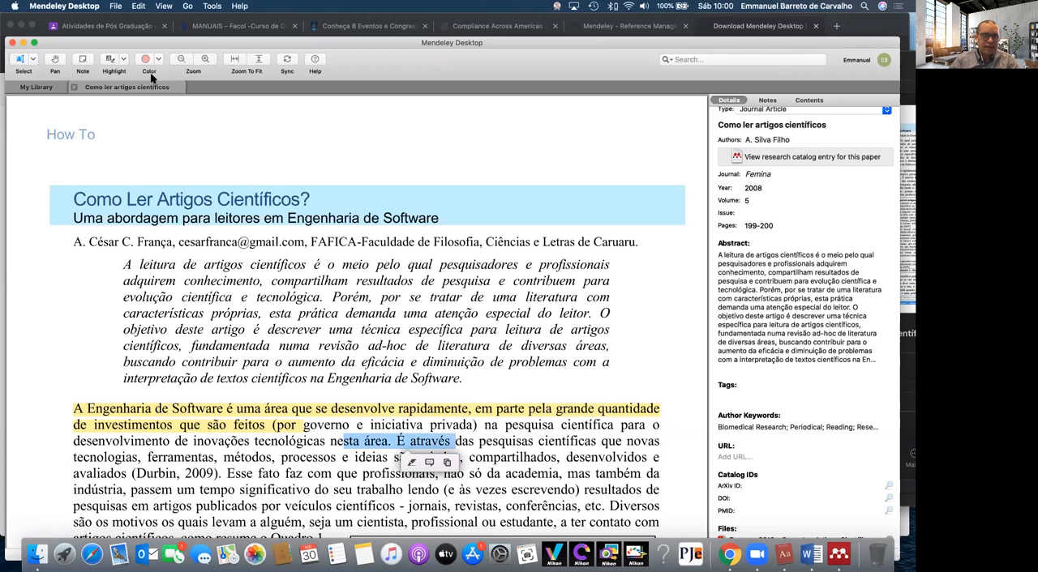
click(108, 59)
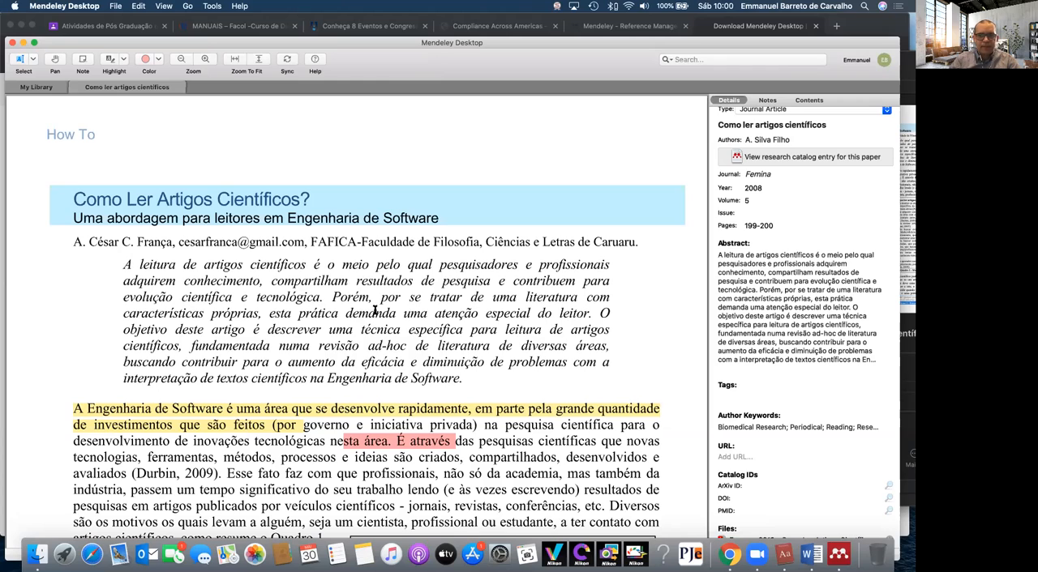
Attach the note "AUTOR IMPORTANTE" to the author's e-mail address under the title and list it among the document's notes
drag(177, 242, 305, 244)
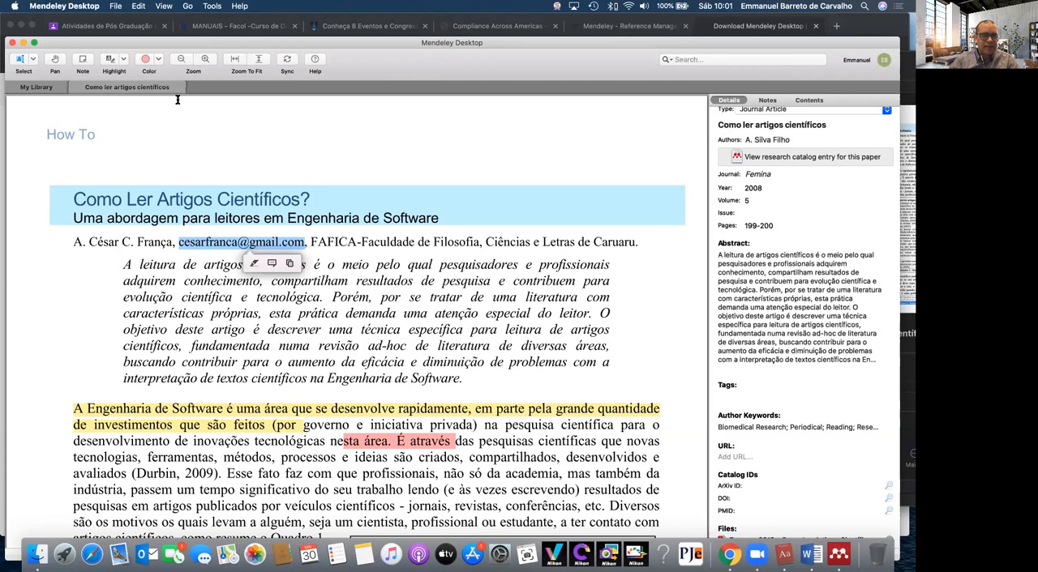
click(82, 60)
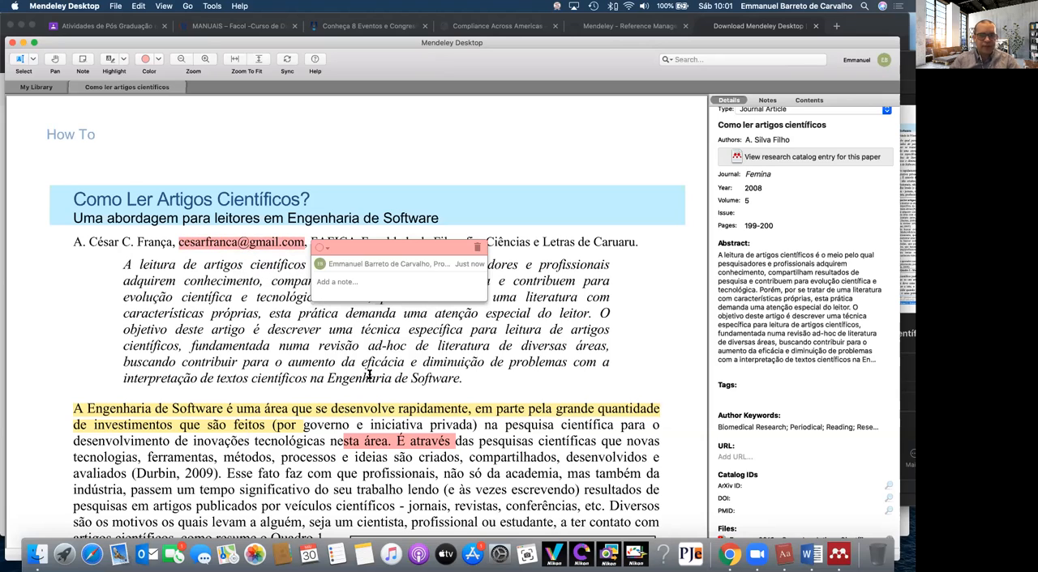
text(PARTE DLEG)
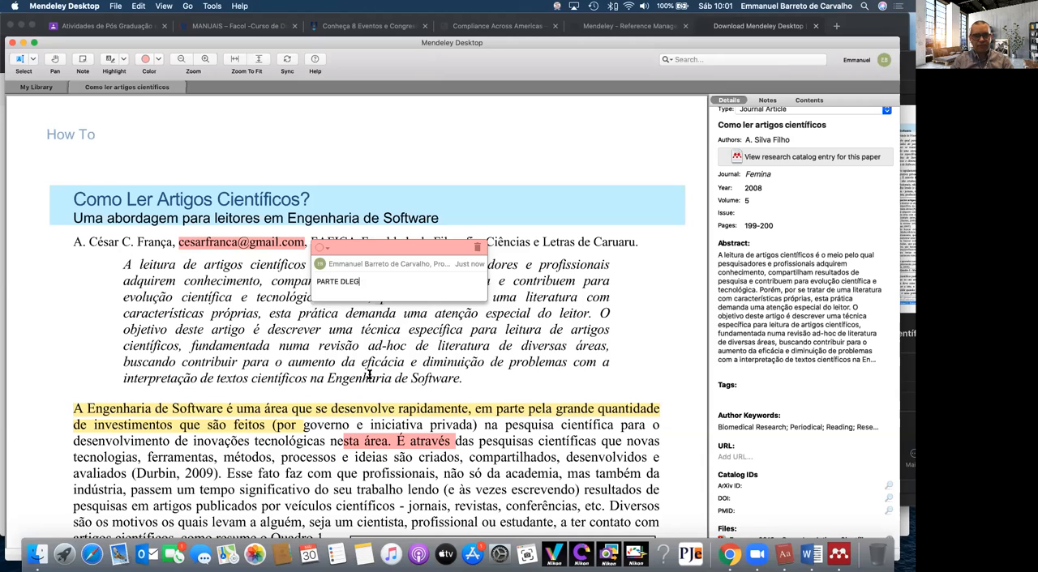
key(BackSpace)
key(BackSpace)
key(BackSpace)
key(BackSpace)
key(BackSpace)
text(AUTOR IMPORTANTE)
click(765, 99)
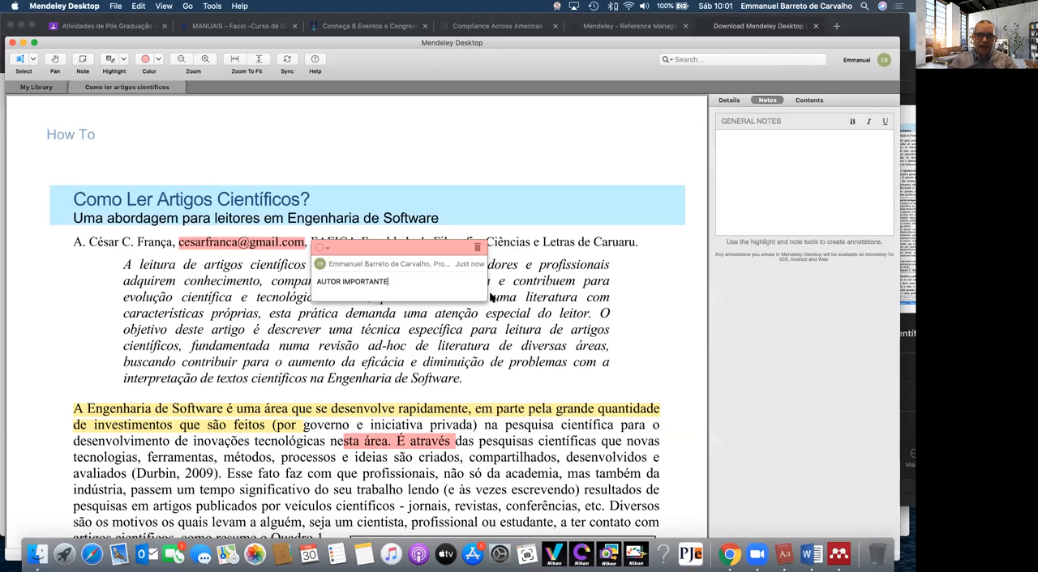
key(Return)
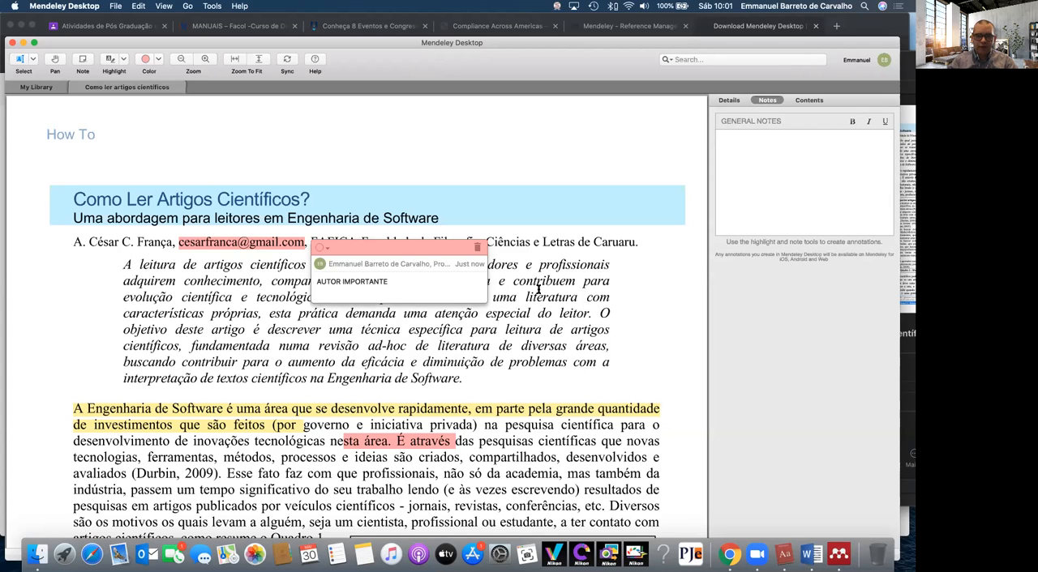
click(481, 333)
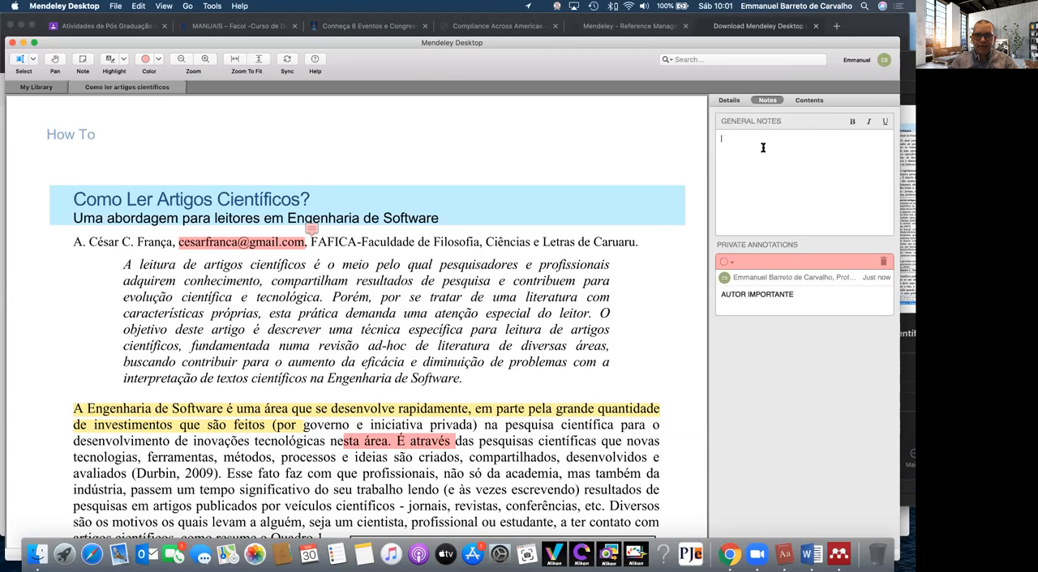
Look through the article's contents outline, details and private annotations, and browse its first pages
click(805, 100)
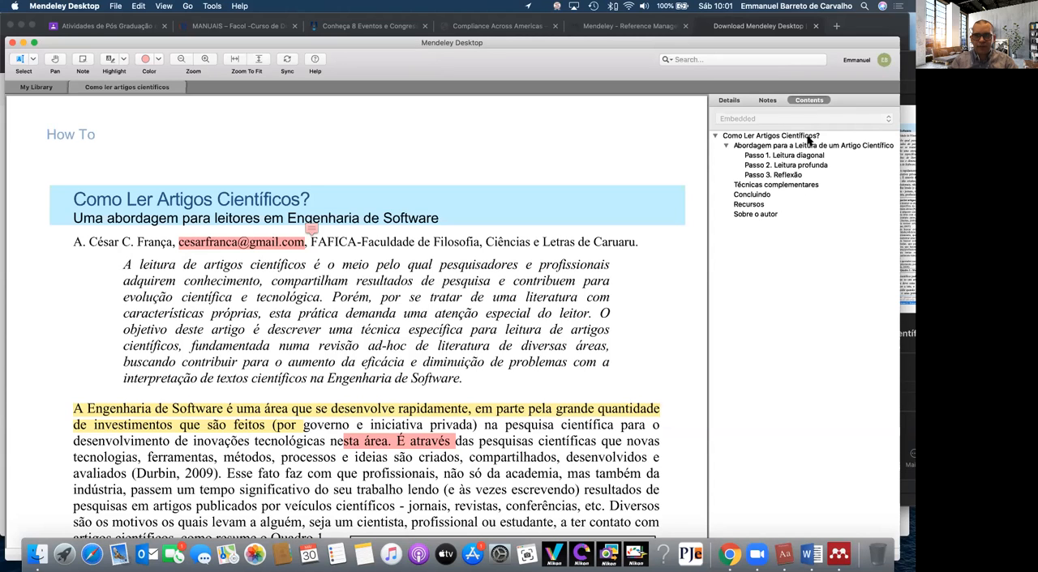
click(769, 101)
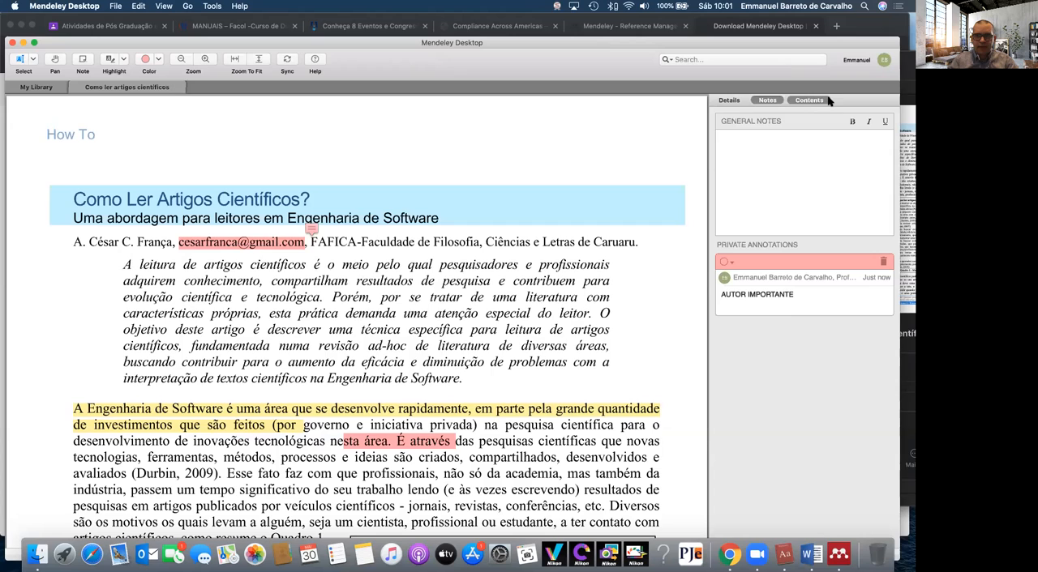
click(729, 101)
click(767, 100)
scroll(509, 347, down, 5)
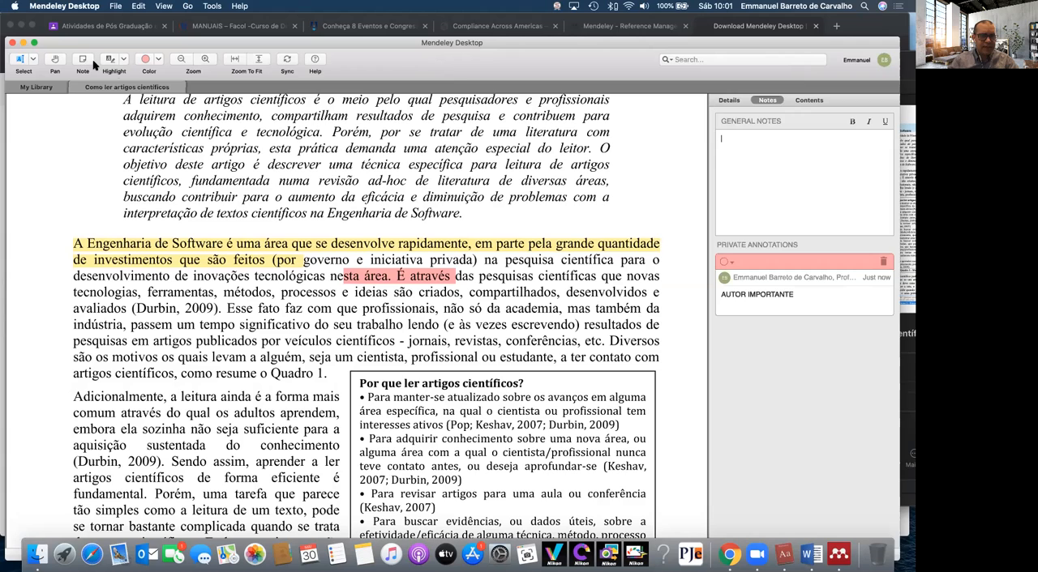
mouse_move(387, 283)
scroll(383, 299, down, 8)
scroll(389, 317, down, 10)
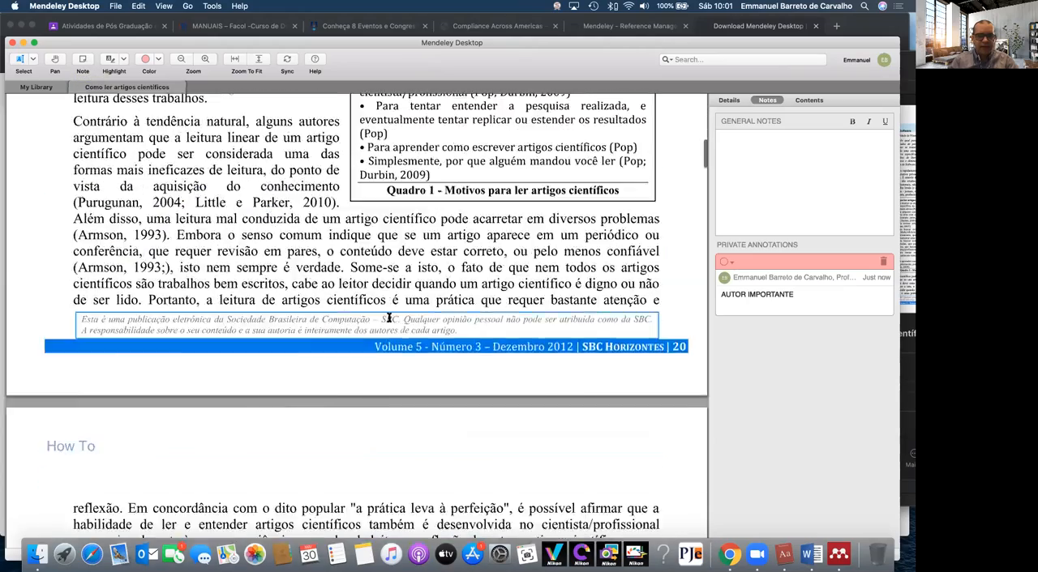
scroll(388, 318, up, 6)
scroll(388, 317, up, 1)
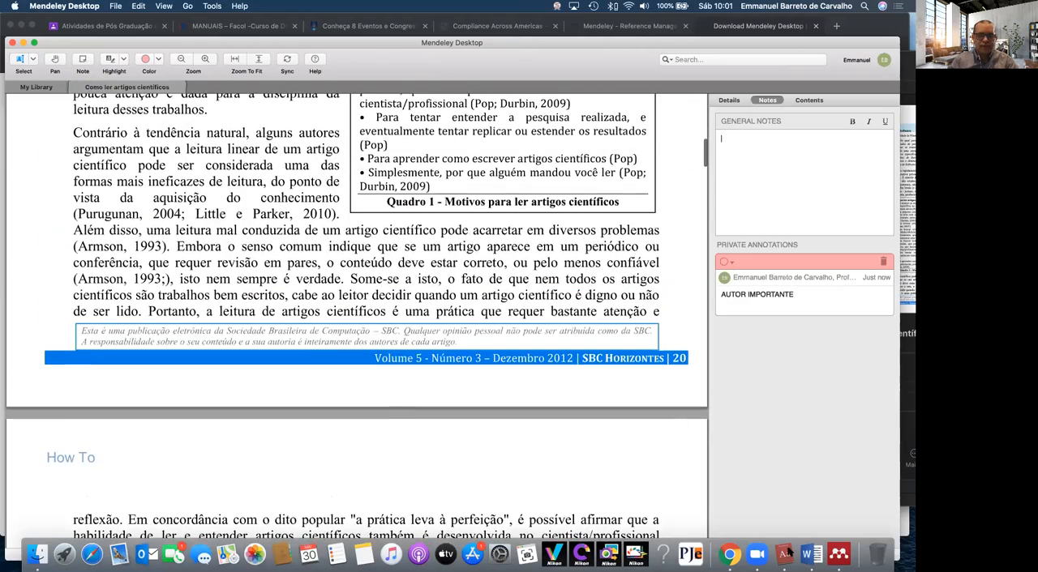
Switch to Word, create a blank document and enter the heading "NOTAS DO MENDELY"
click(810, 555)
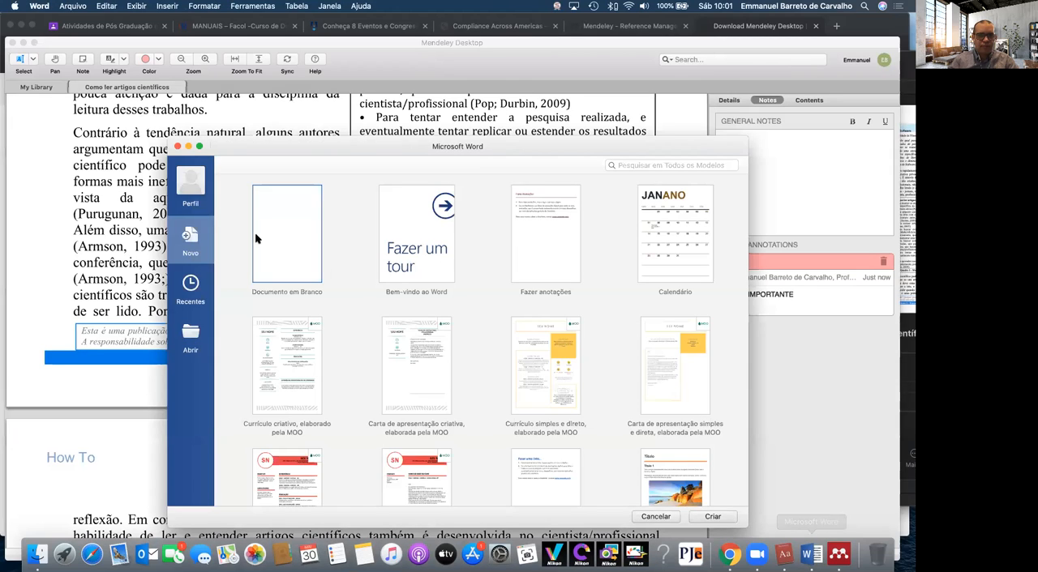
double_click(278, 238)
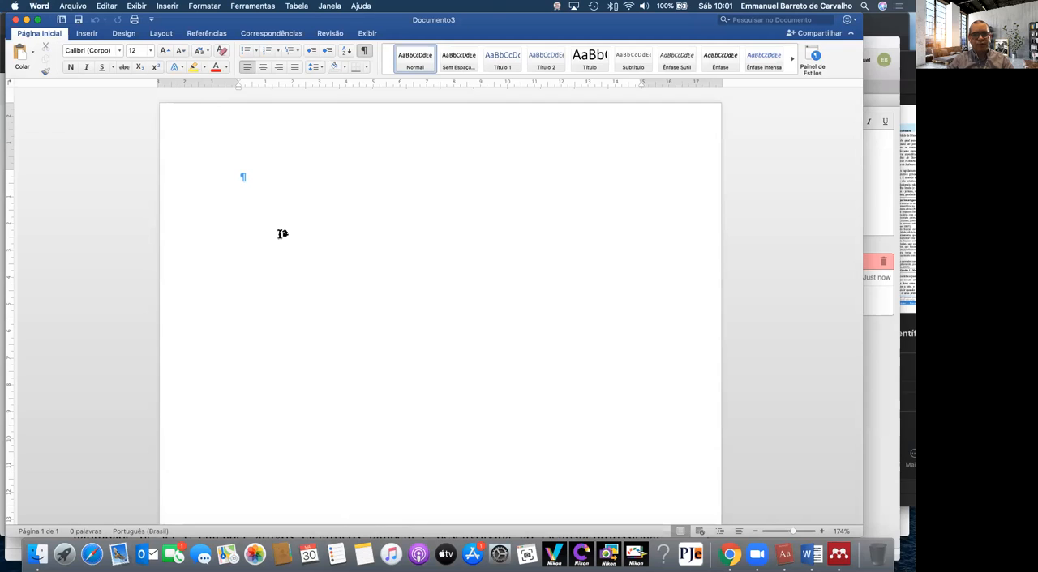
text(M)
key(BackSpace)
text(NOTAS DO MENDELY)
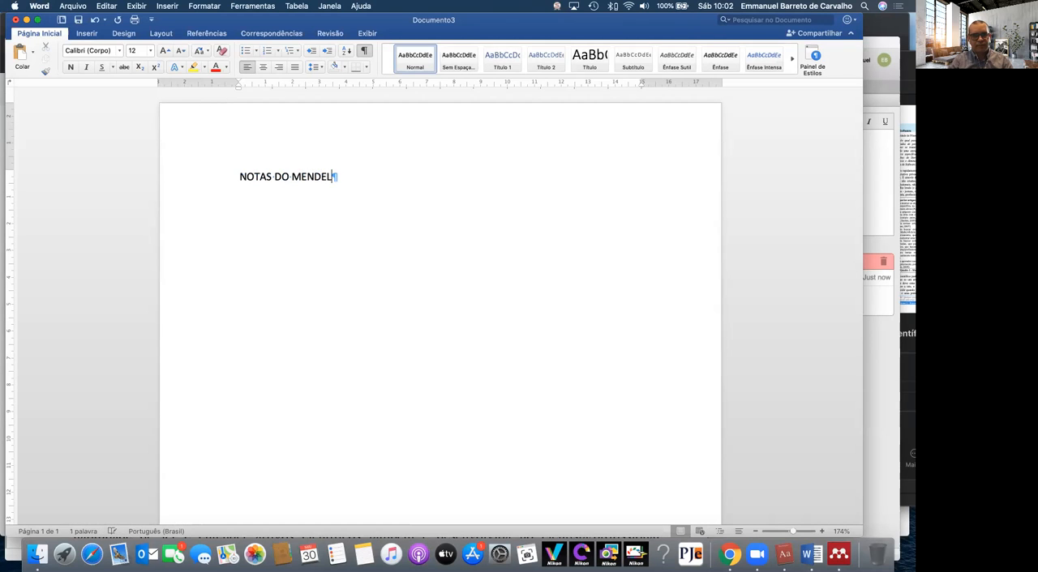
Add the line "PARA CIRAR CITAÇÕES" two blank lines below the heading, followed by two empty paragraphs
key(Return)
key(Return)
key(Return)
text(C)
key(BackSpace)
text(PARA CIRAR CITAÇÕES)
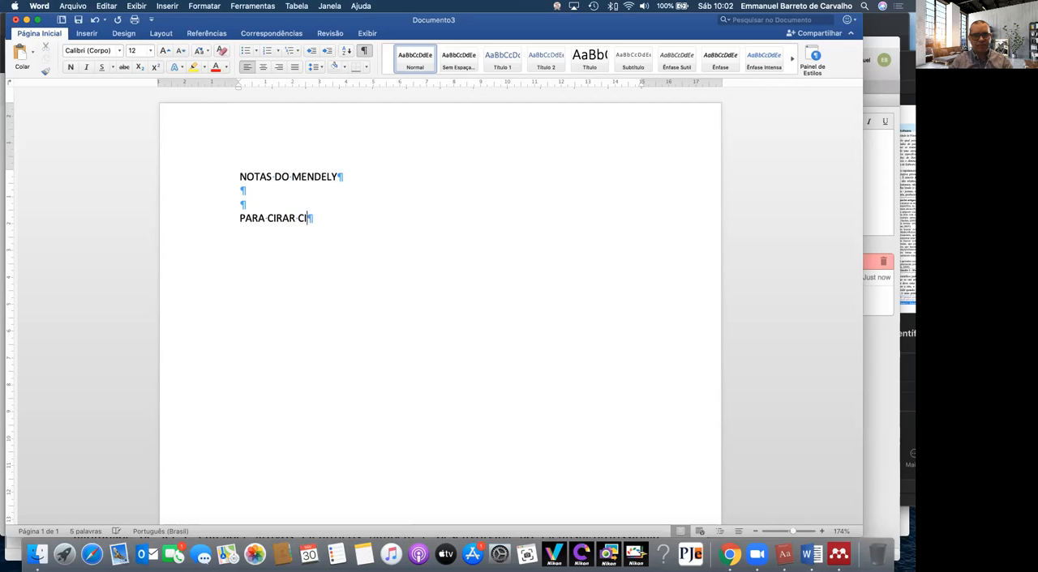
key(Return)
key(Return)
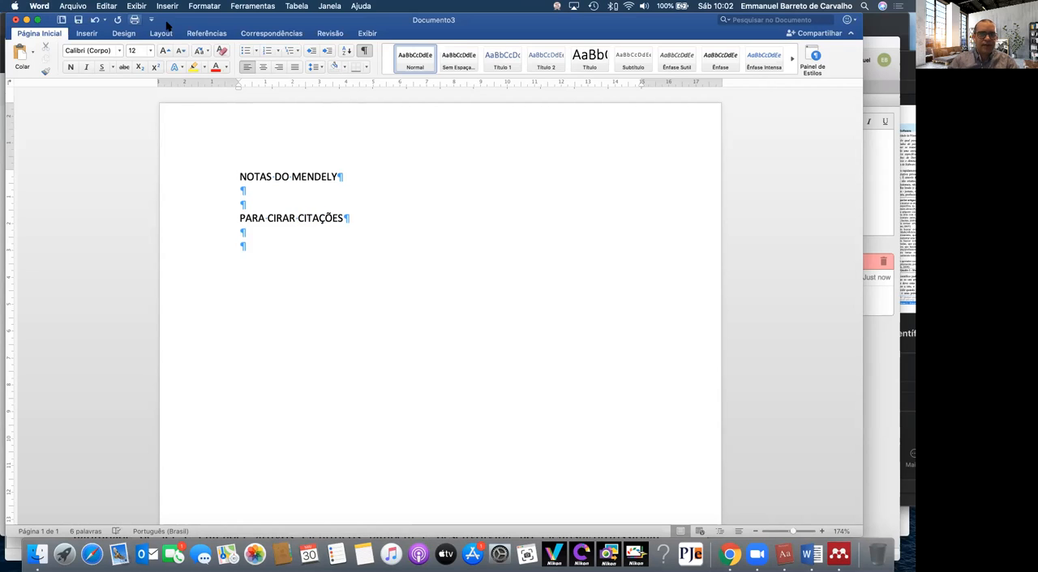
Insert a Mendeley citation of "Bases para uma metodologia da pesquisa em direito" at the end of the heading "NOTAS DO MENDELY"
drag(176, 21, 175, 47)
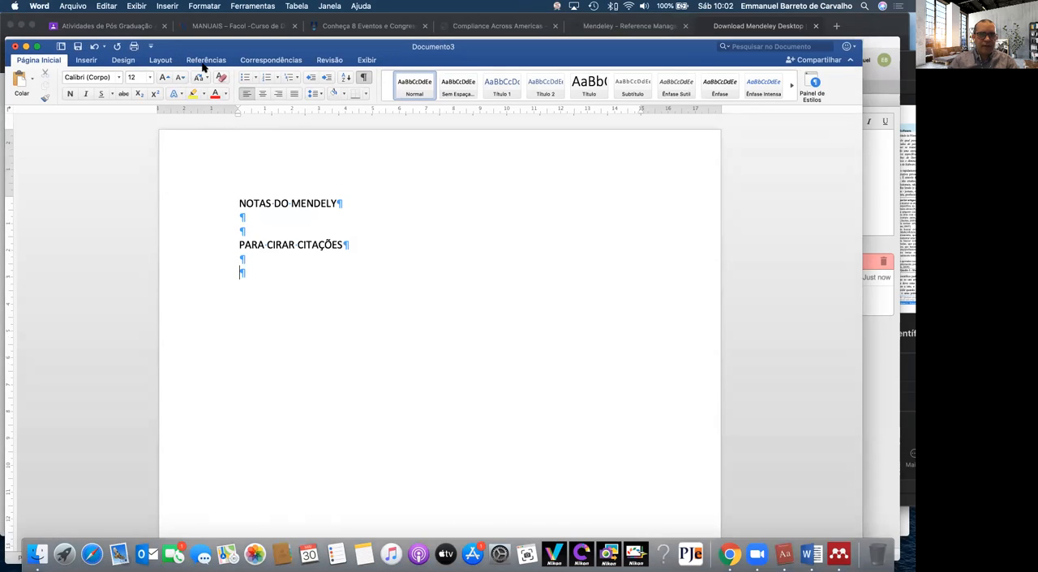
click(205, 62)
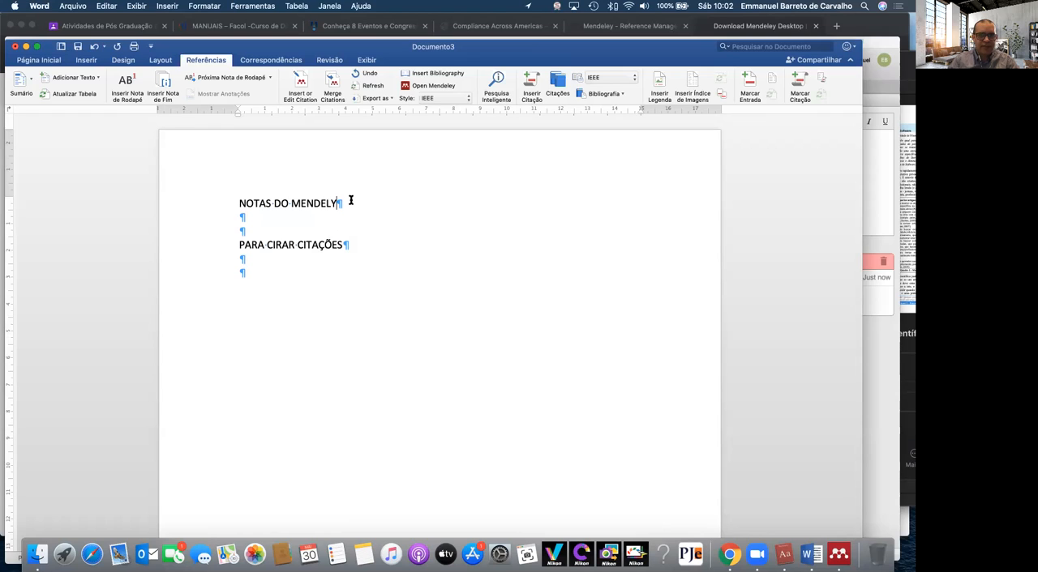
click(306, 87)
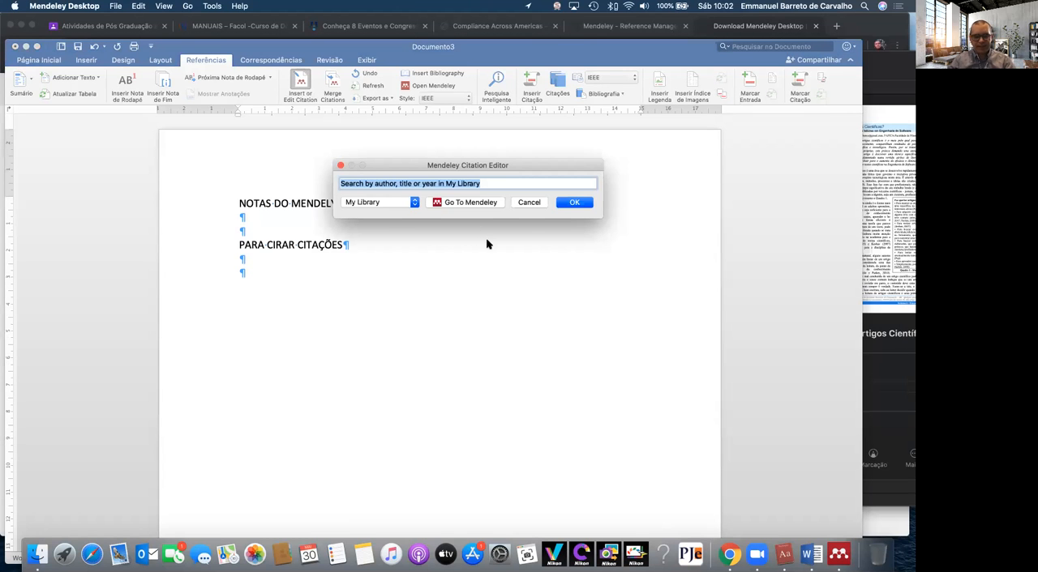
text(DIEI)
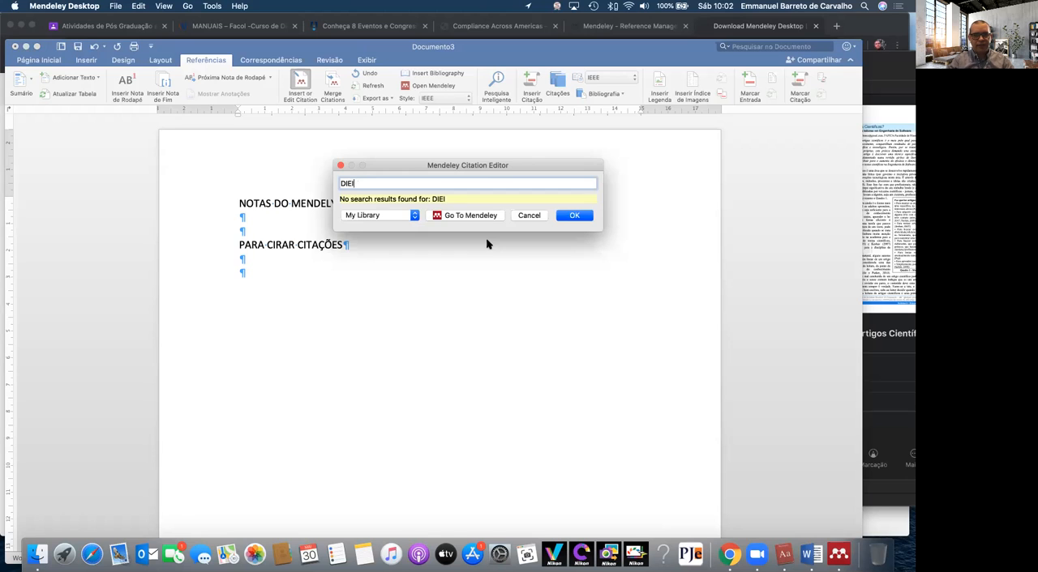
key(BackSpace)
key(BackSpace)
text(RE)
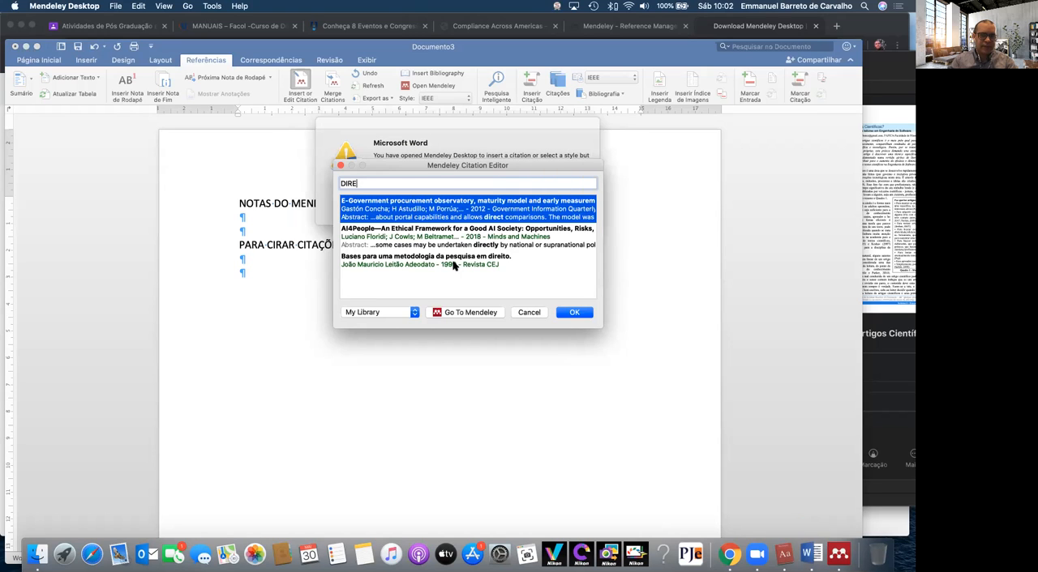
double_click(453, 265)
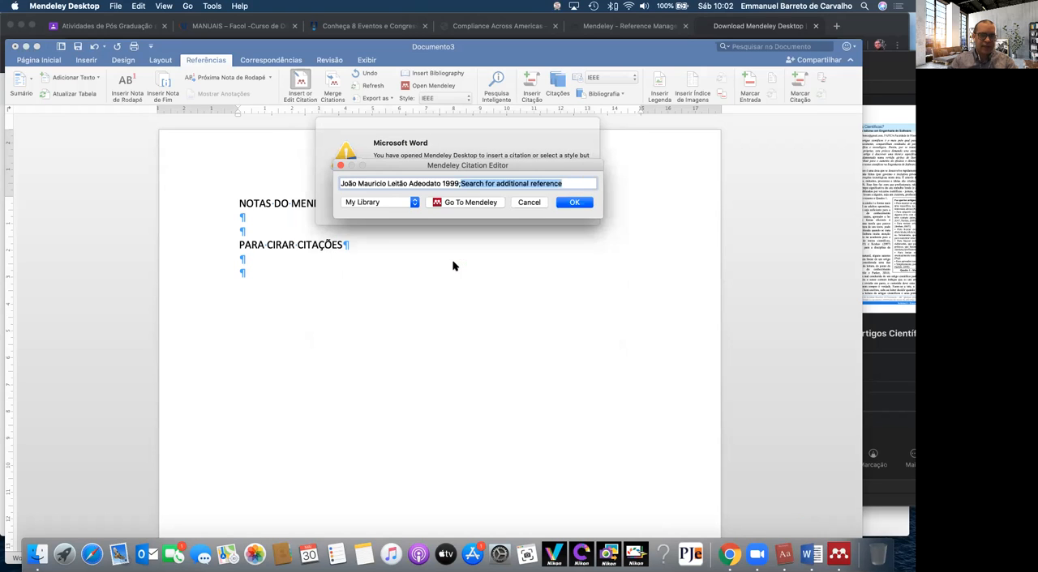
click(563, 204)
click(524, 213)
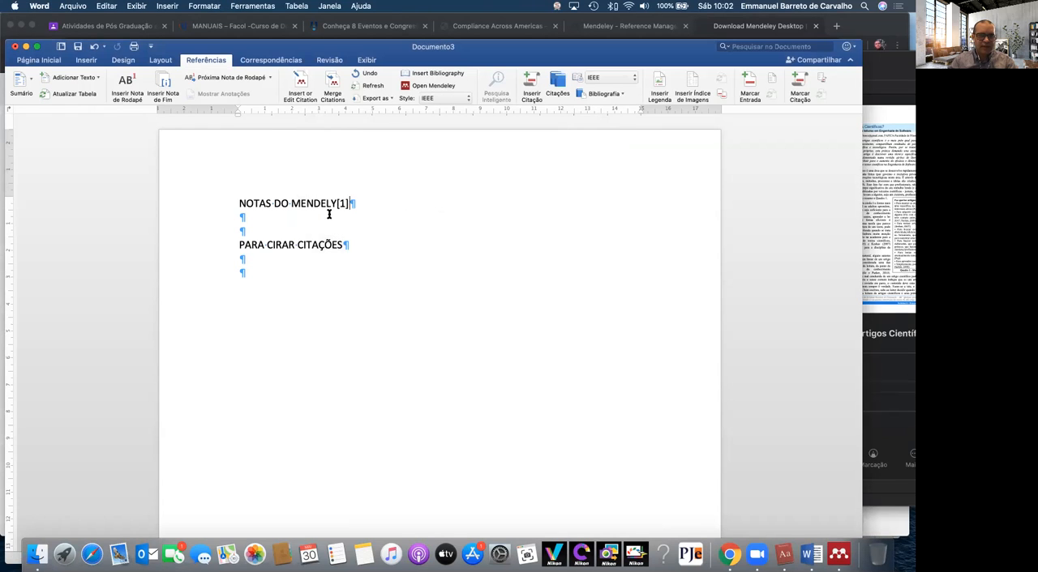
Set the citation style to Chicago Manual of Style 17th edition (author-date) and put a space between the heading and the citation
click(344, 203)
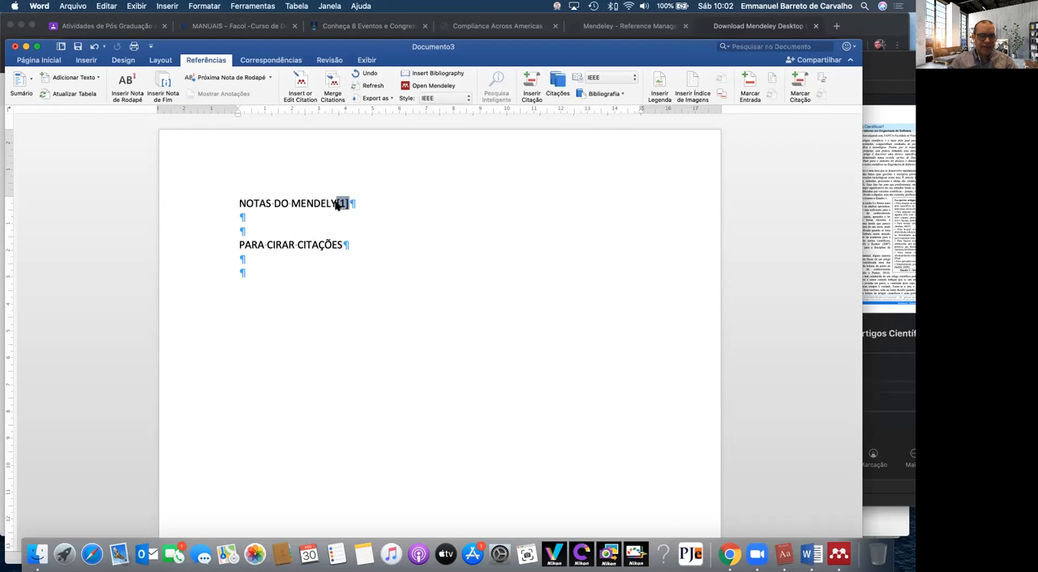
click(454, 98)
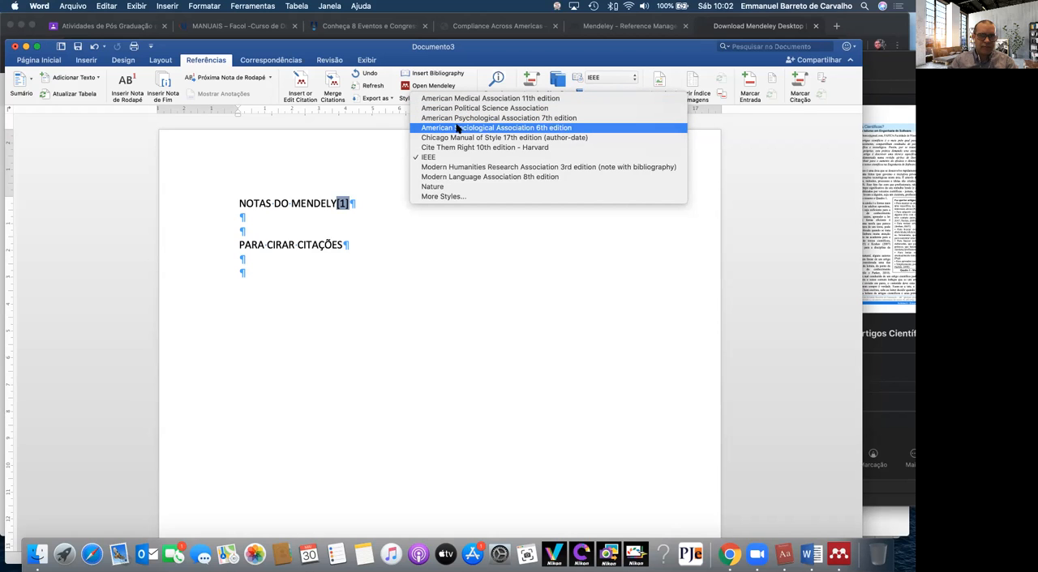
click(509, 138)
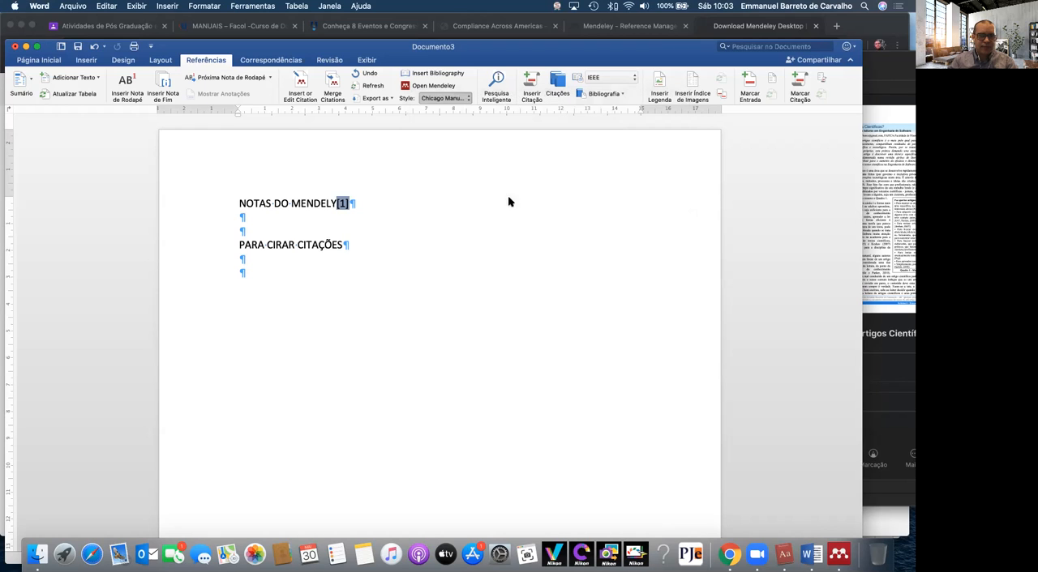
click(397, 222)
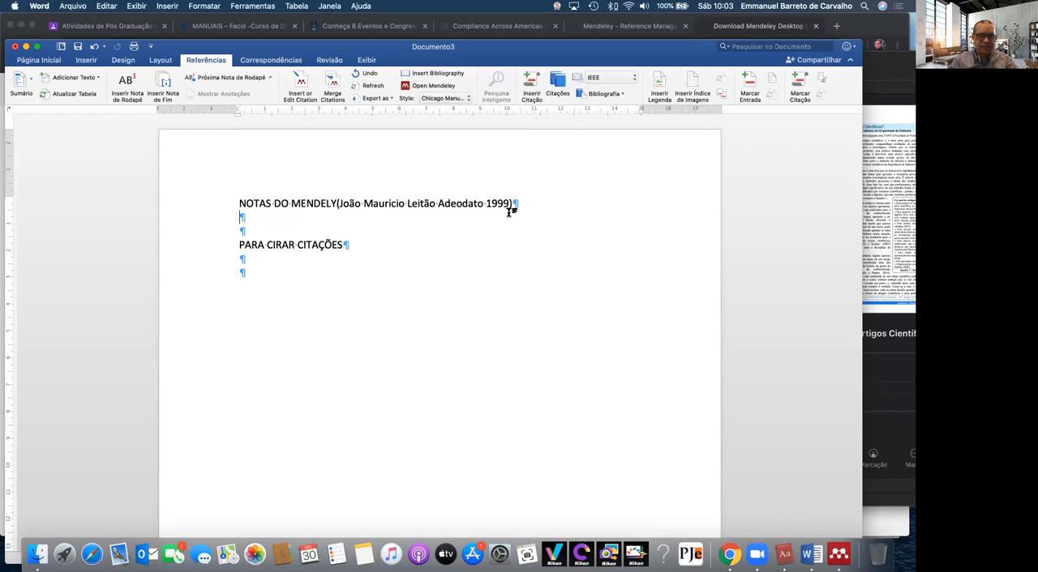
click(333, 203)
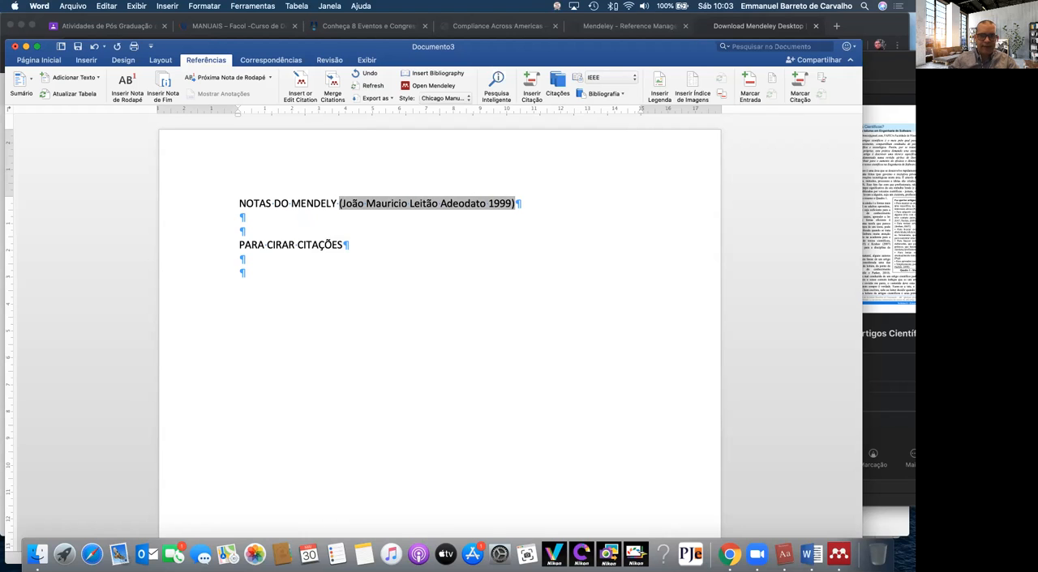
Insert the Mendeley bibliography below "PARA CIRAR CITAÇÕES", separated from that line by two blank paragraphs
click(531, 253)
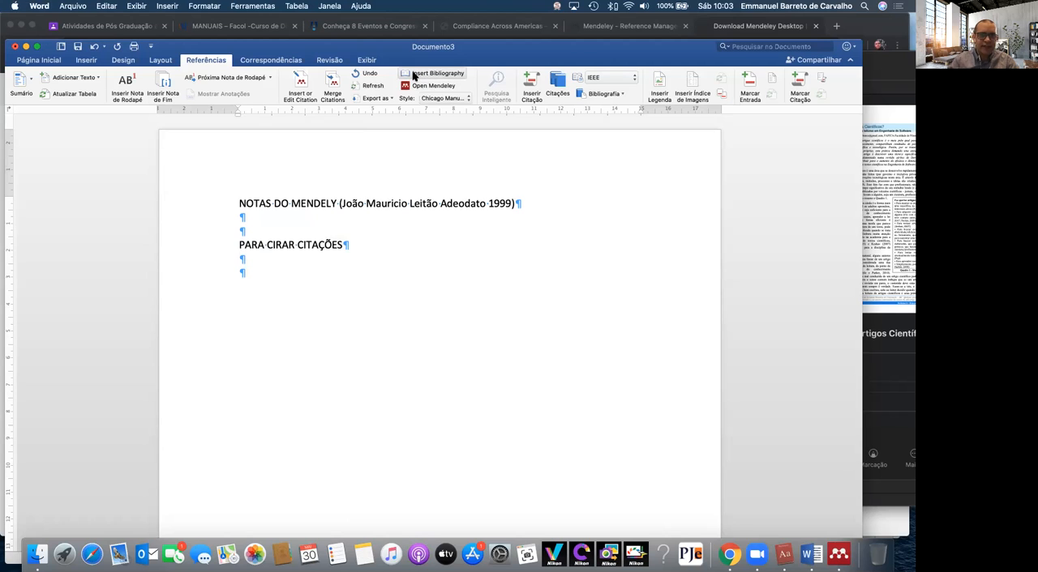
click(414, 75)
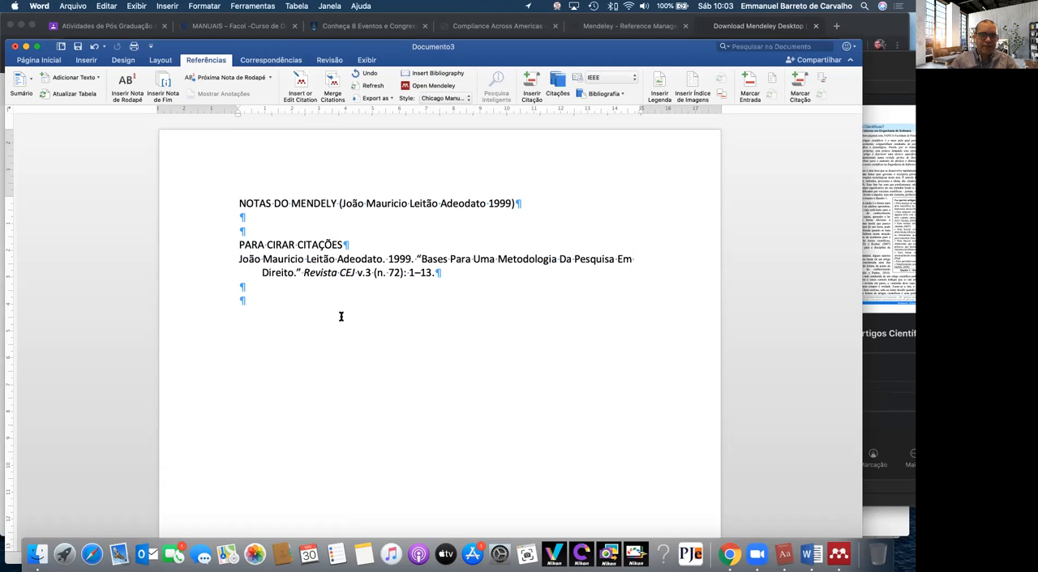
double_click(209, 267)
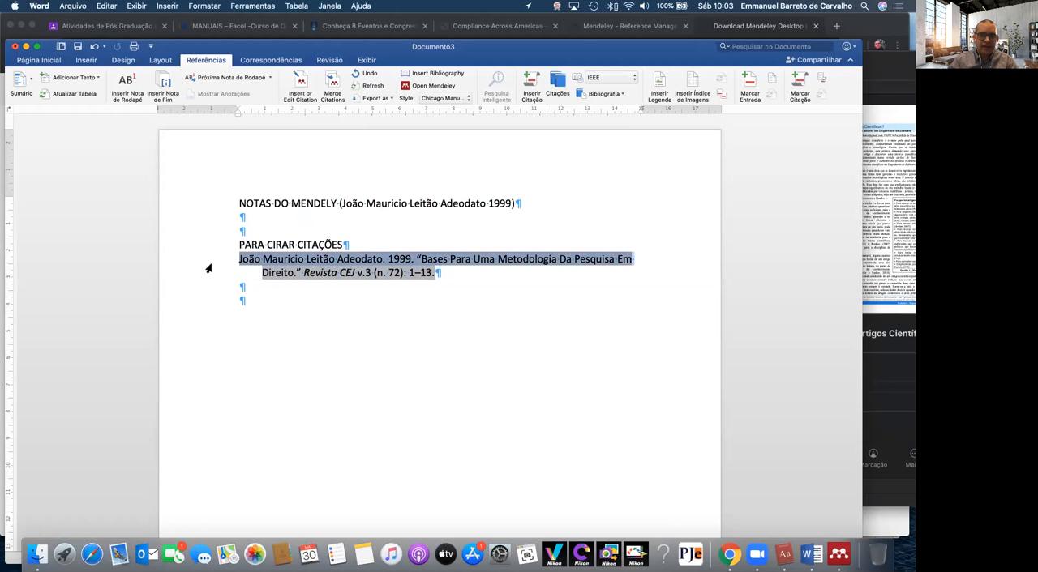
click(332, 330)
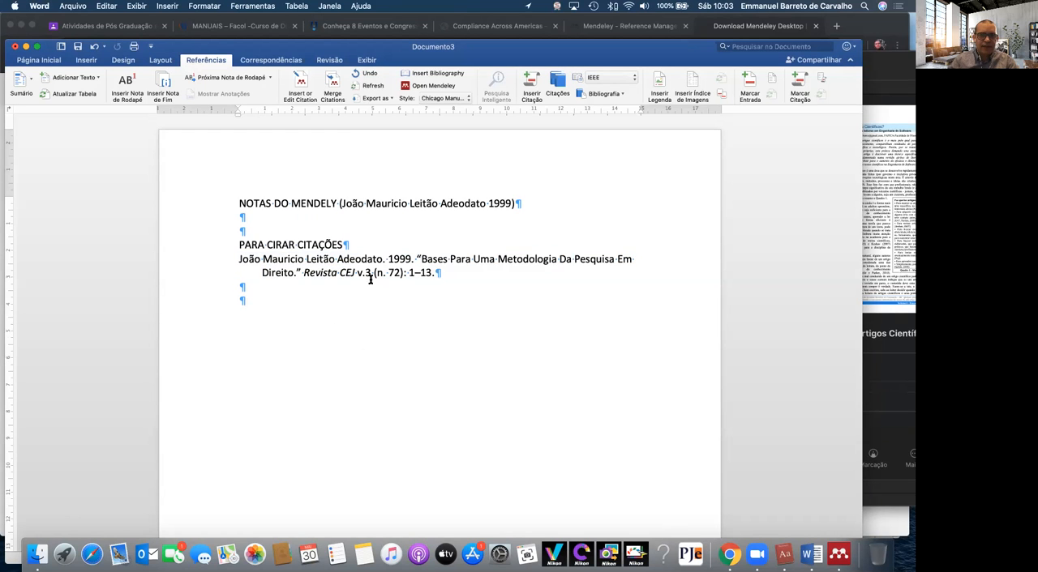
click(378, 237)
key(Return)
key(Return)
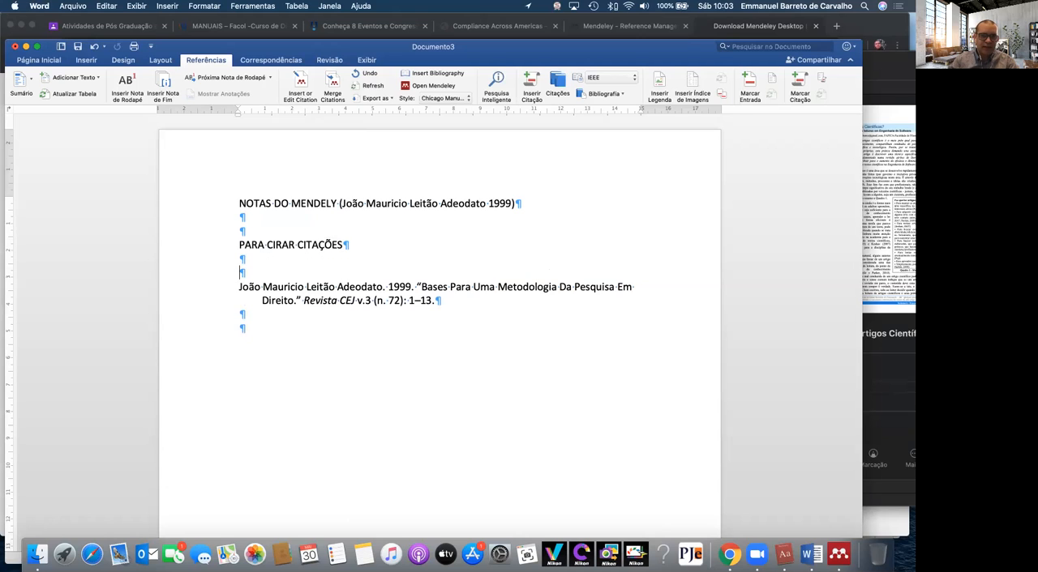
Change the Mendeley citation style of the citation and bibliography to IEEE
double_click(214, 307)
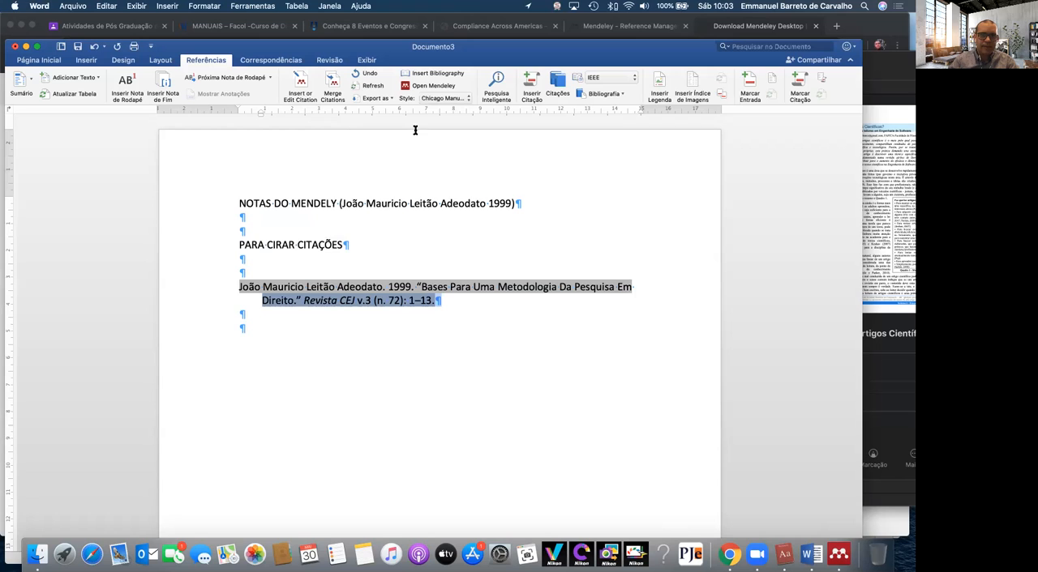
click(438, 98)
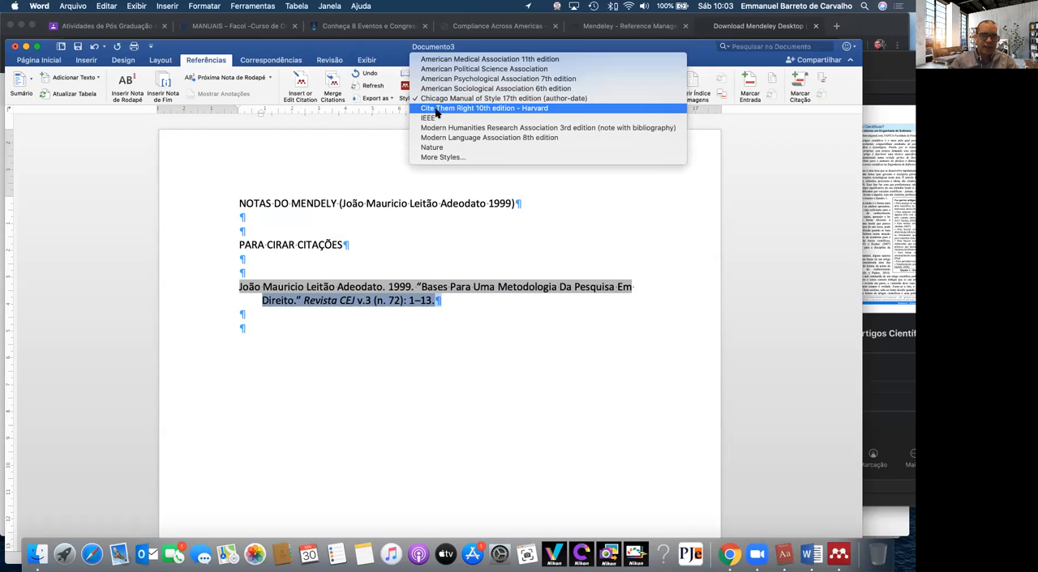
click(434, 118)
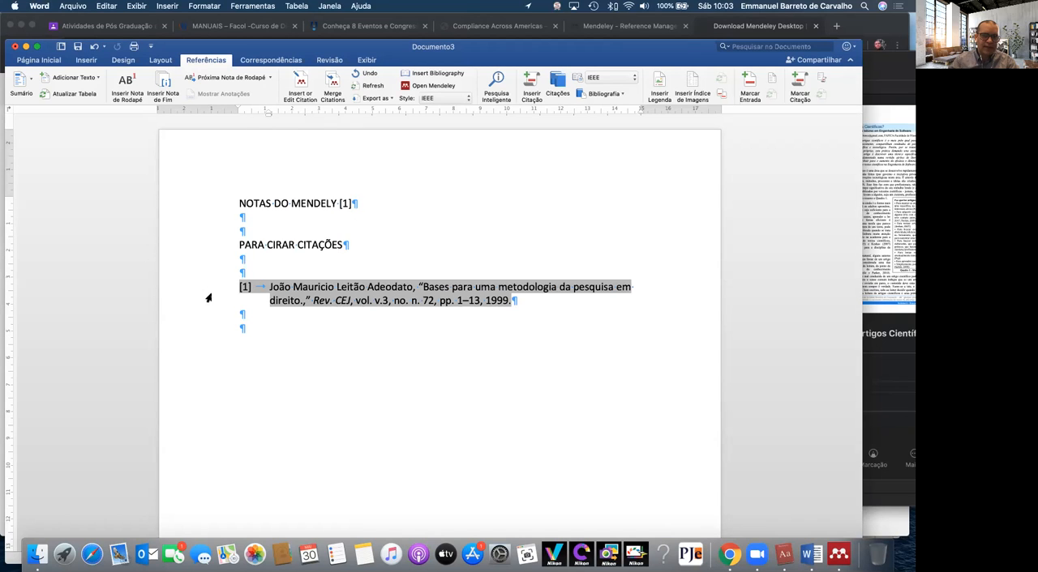
click(362, 378)
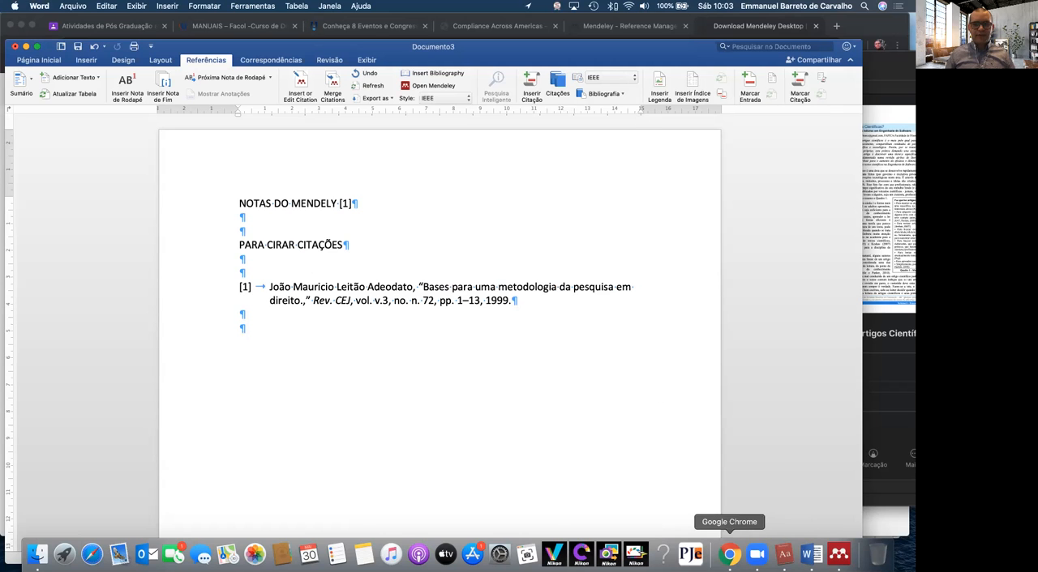
Switch to Chrome, open Google Docs from the Classroom page and create a blank document
click(730, 555)
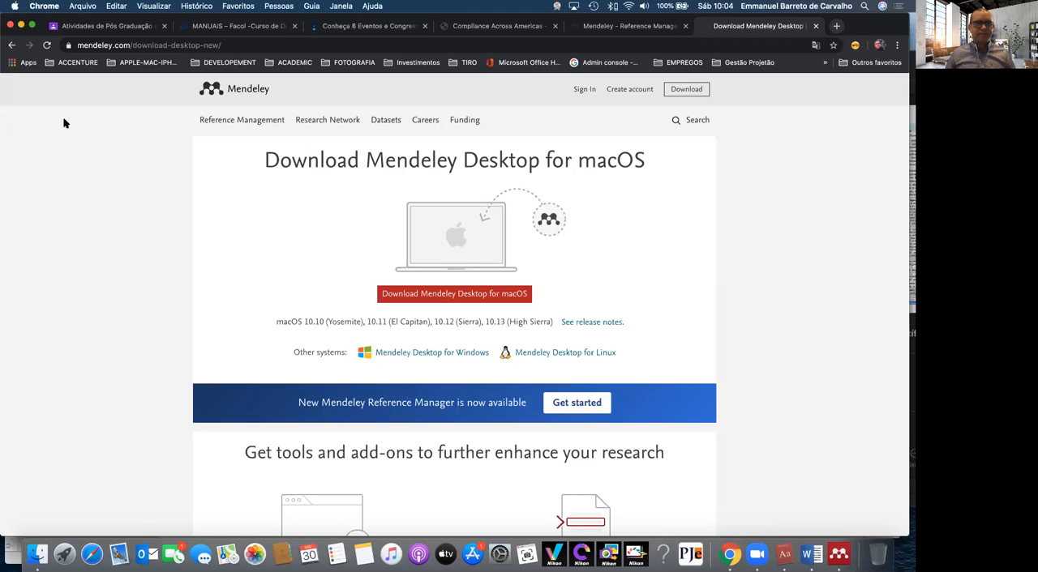
click(116, 29)
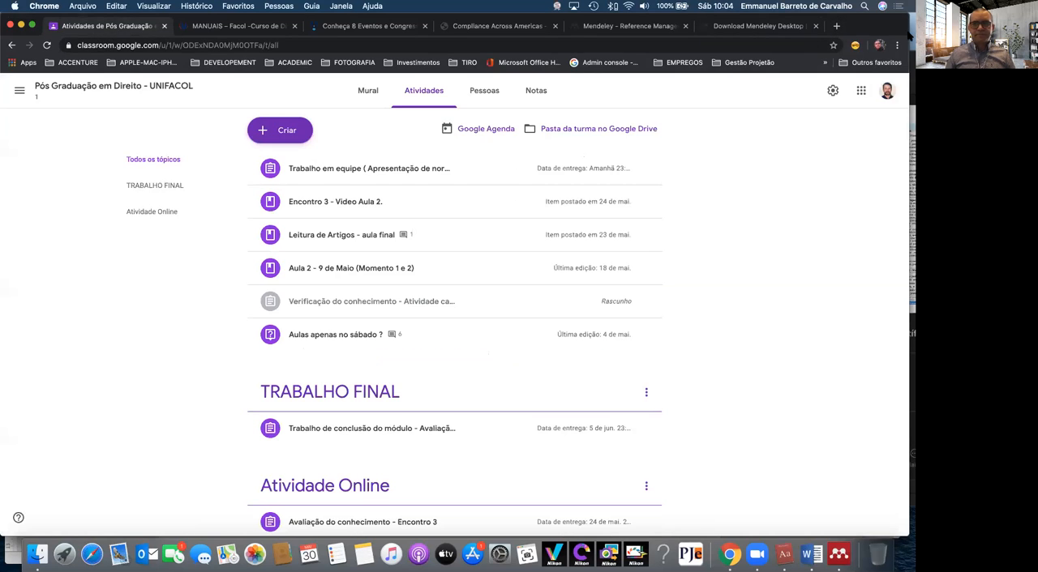
click(862, 93)
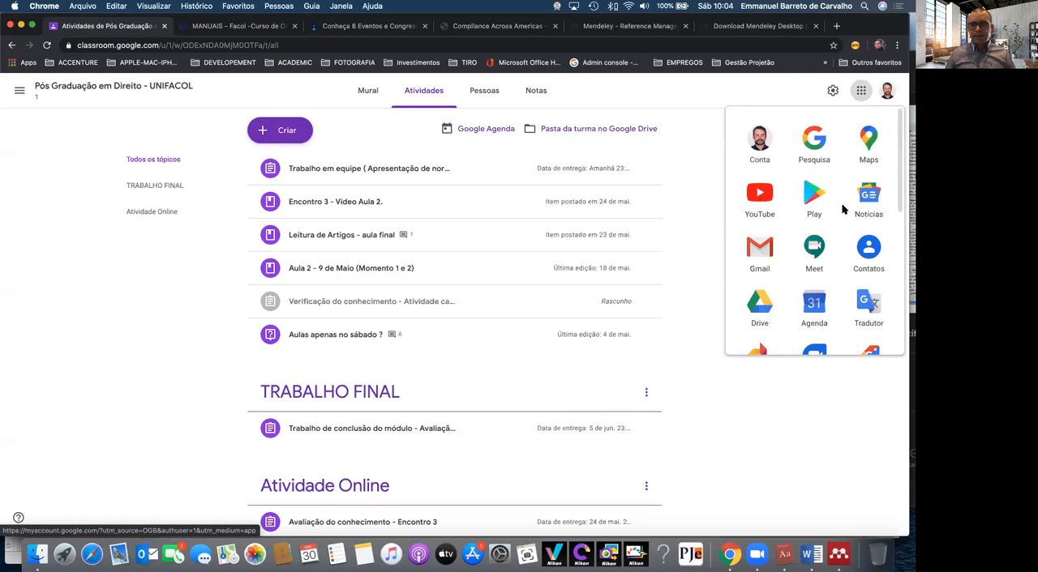
scroll(853, 259, down, 4)
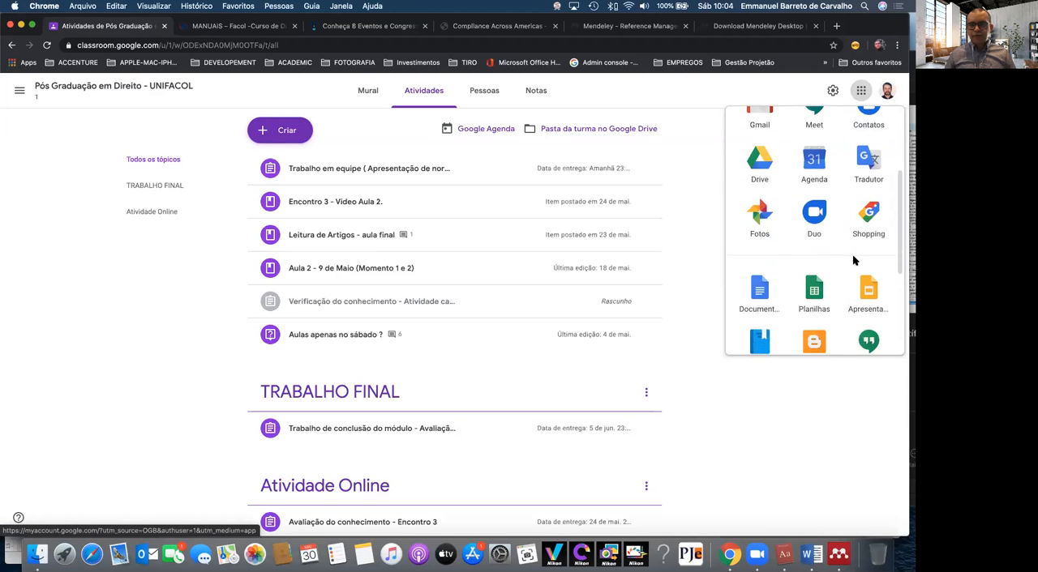
click(759, 279)
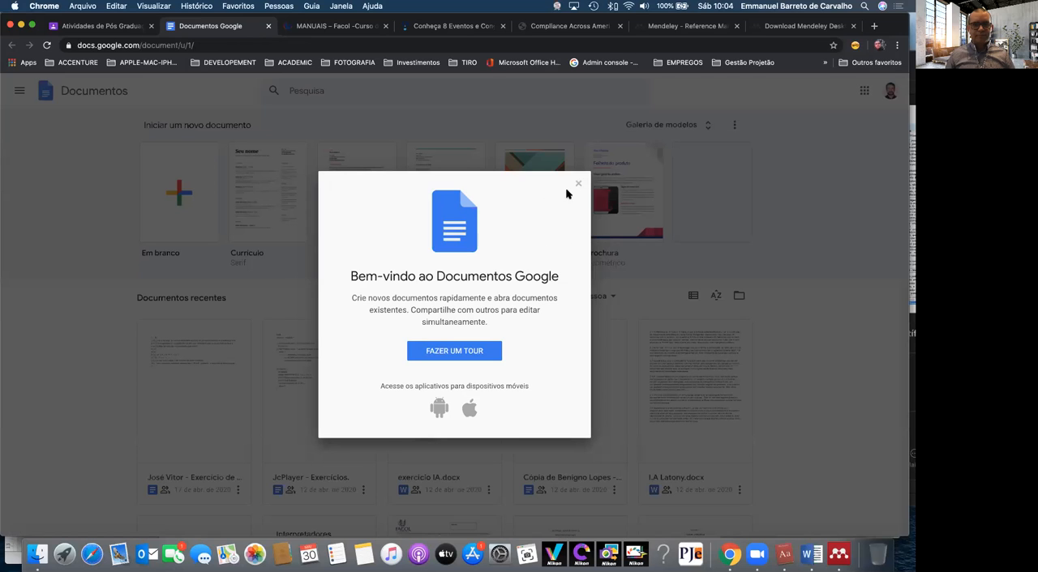
click(579, 183)
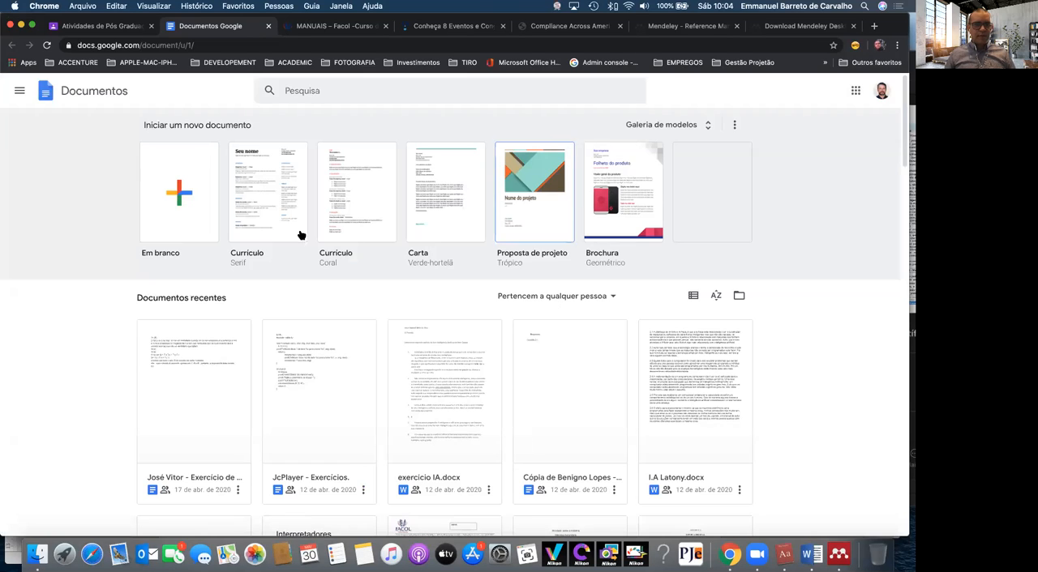
click(186, 223)
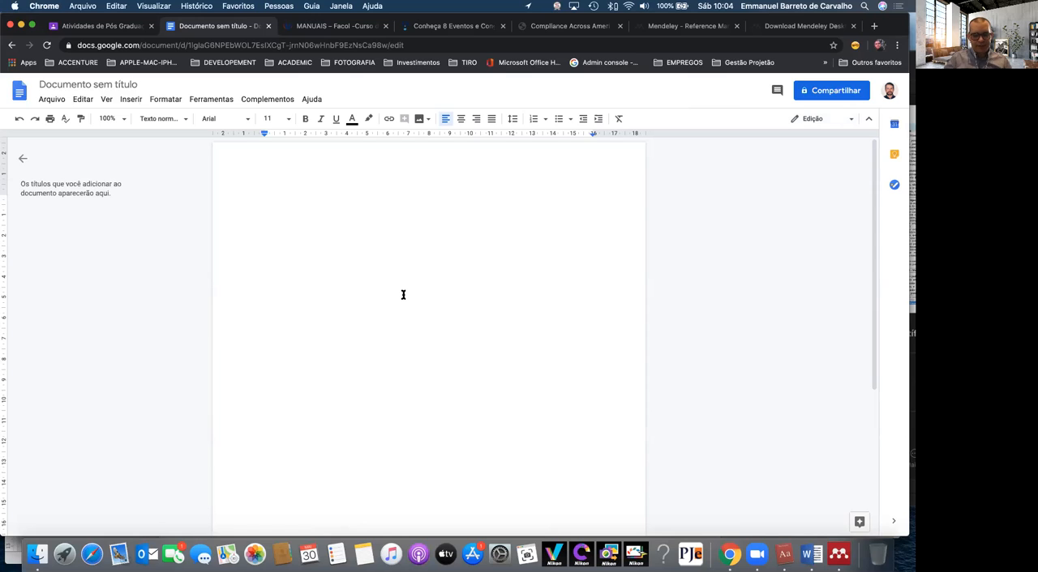
Enter the line "TESTE DE REFERÊNCIA" and, below it, "PARA ORGANIZAÇÃO.", and dismiss the document status tip
text(TESTE DE REFER)
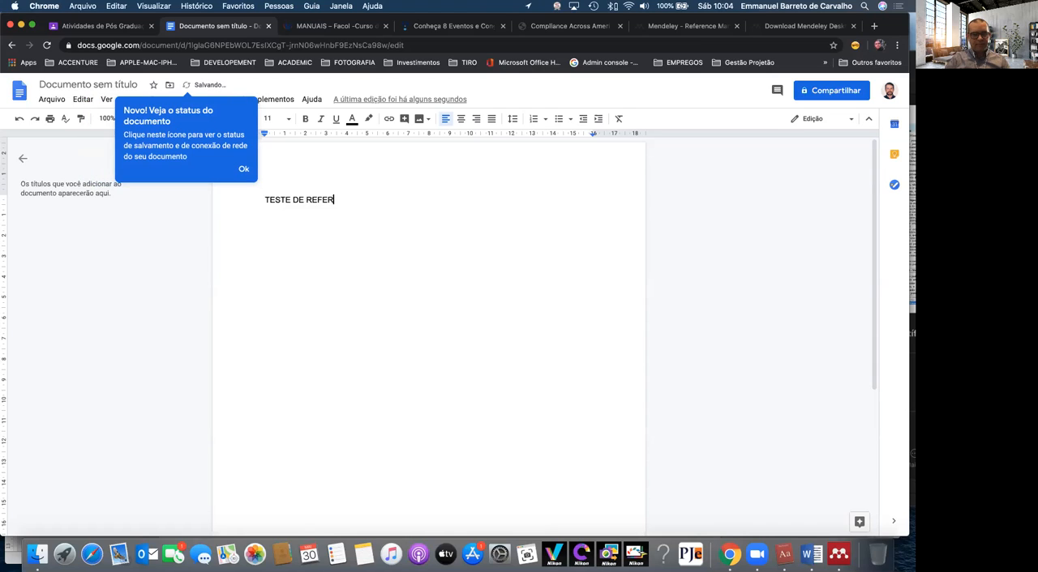
text(ÊNCIA)
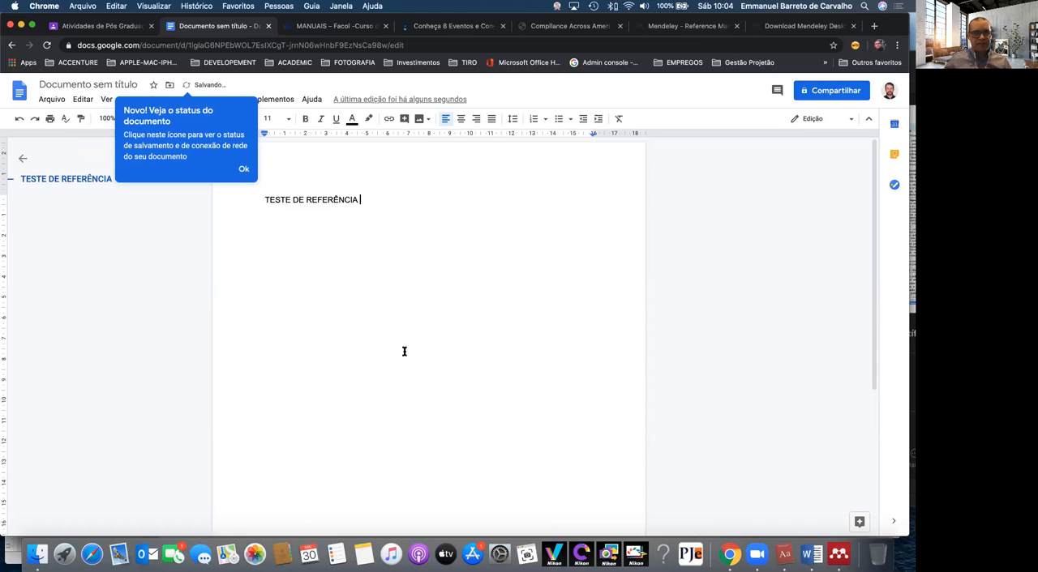
key(Return)
text(PARA ORGANIZAÇÃO.)
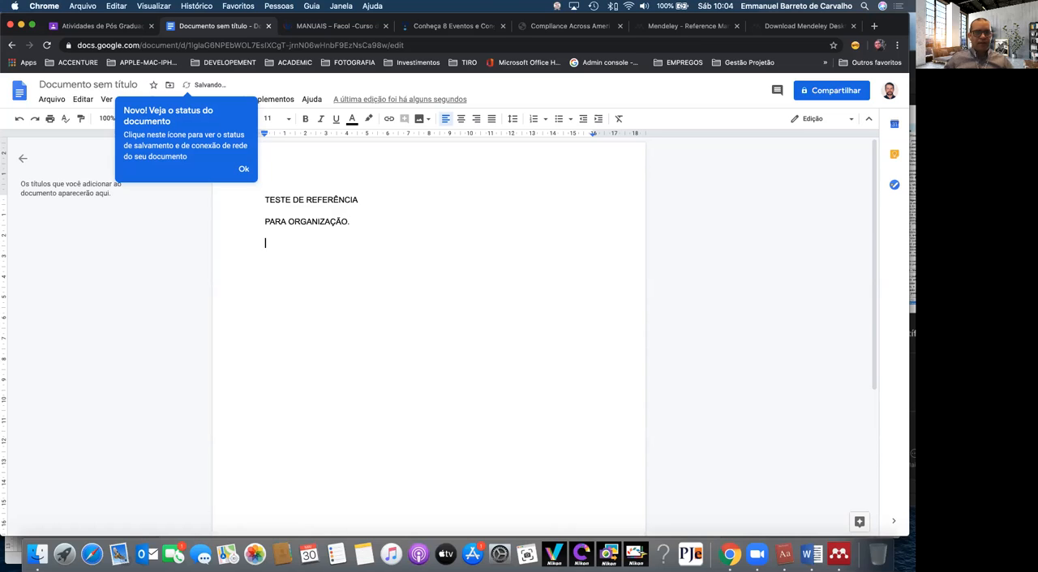
click(244, 169)
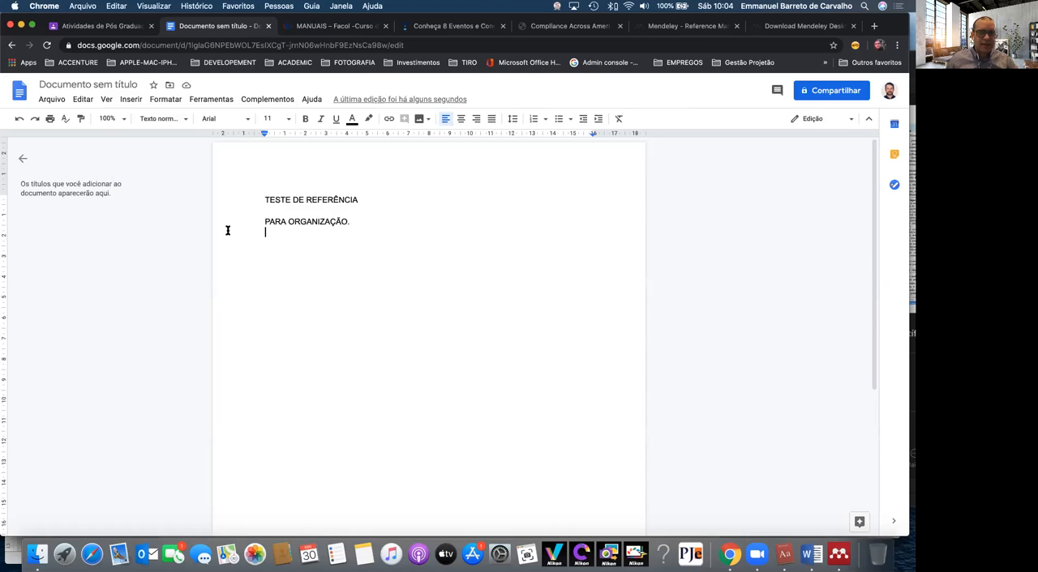
Draft the comment "PARTE PARA COMPARTILHAR COM O GRUPO" on the line "PARA ORGANIZAÇÃO.", leaving it unposted
drag(227, 223, 397, 220)
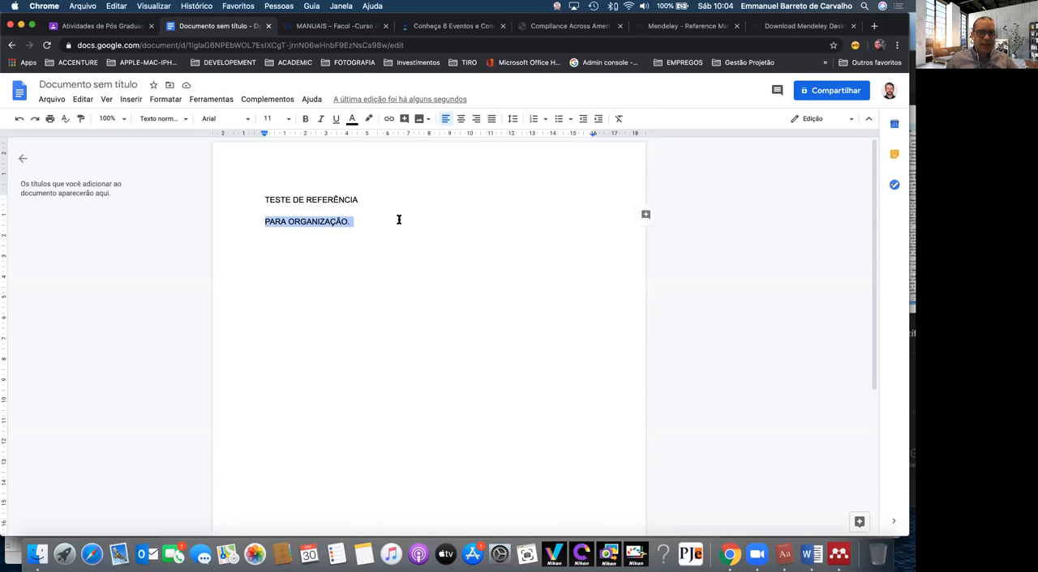
click(173, 101)
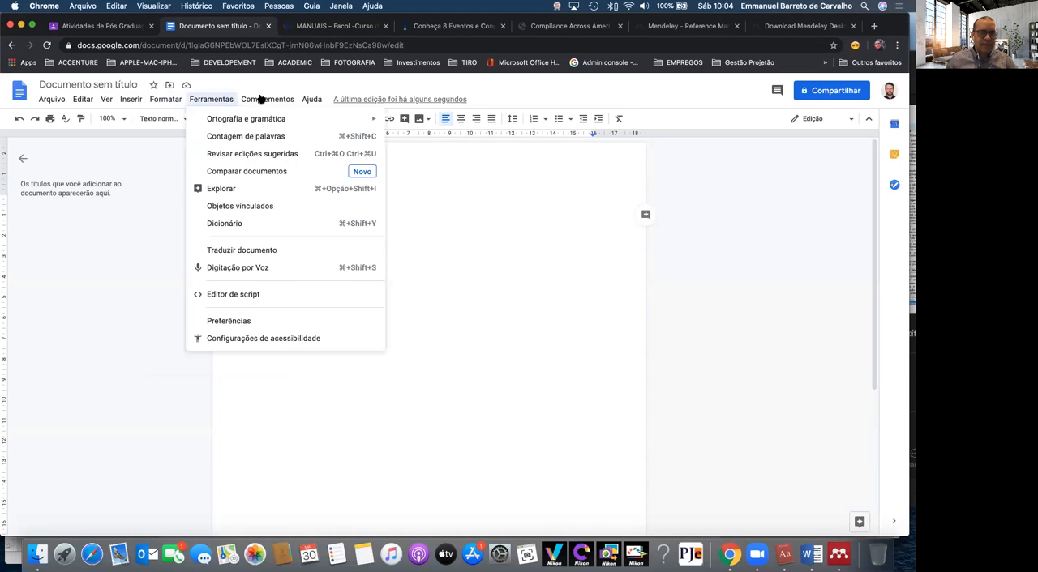
mouse_move(271, 100)
mouse_move(131, 100)
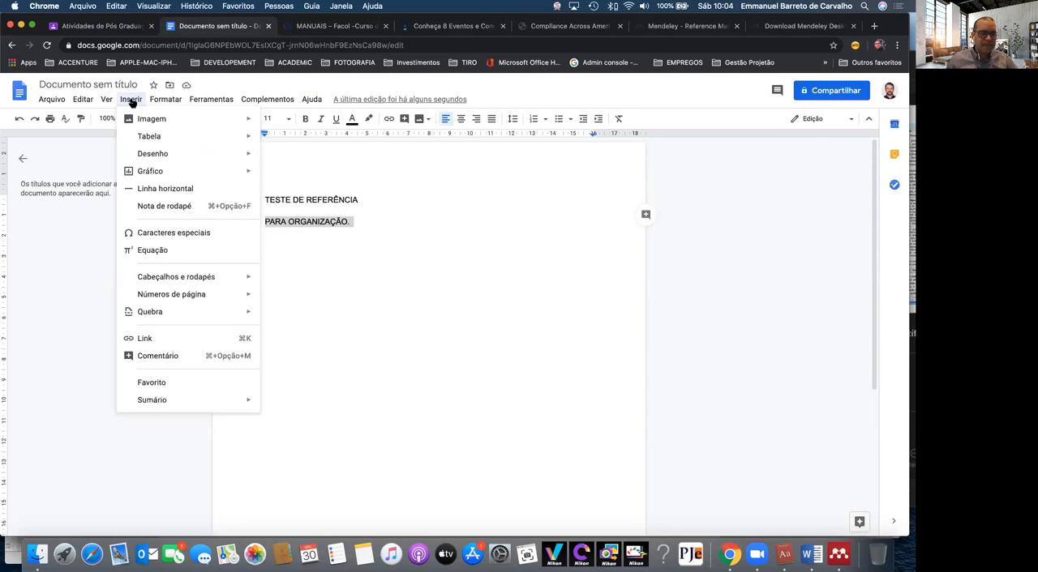
click(171, 357)
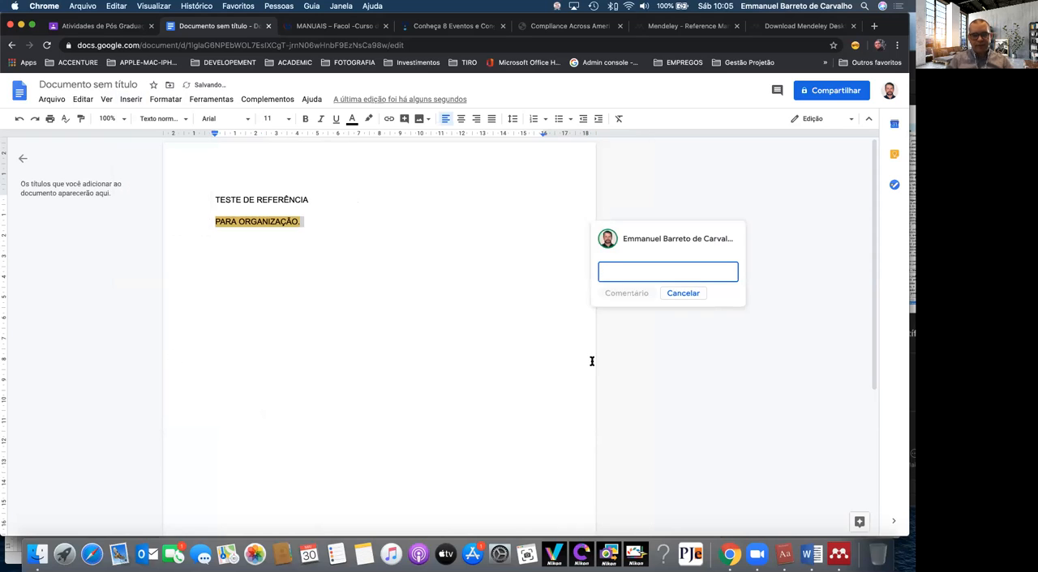
text(PARTE PARA)
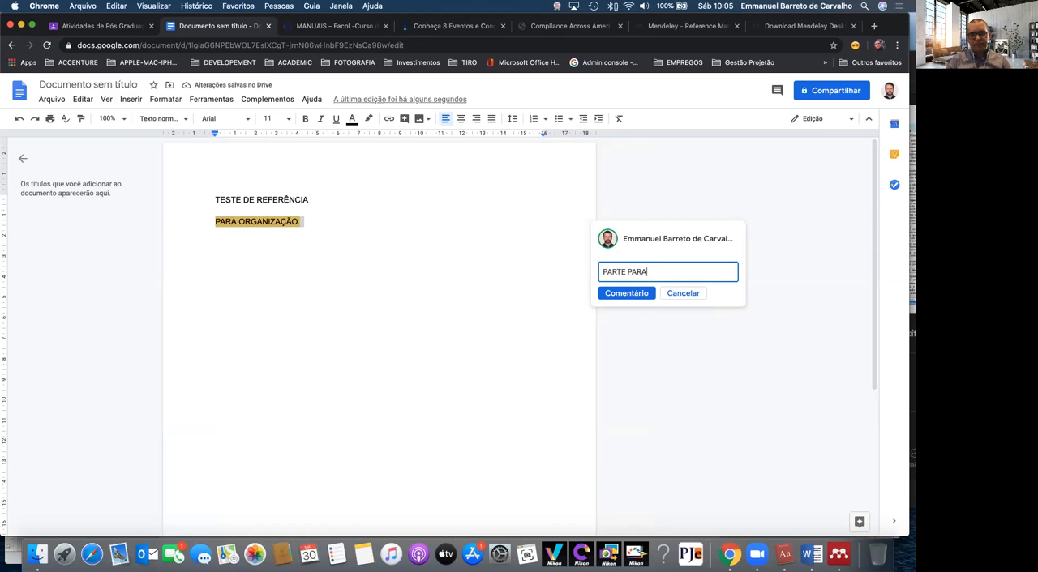
text( COMPARTILHAR COM O GRUPO)
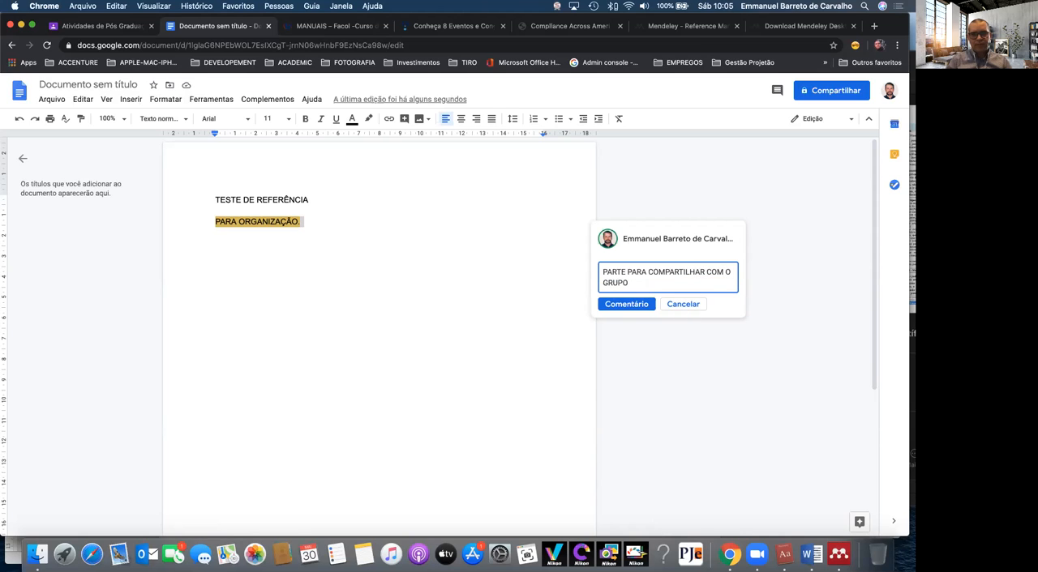
click(394, 383)
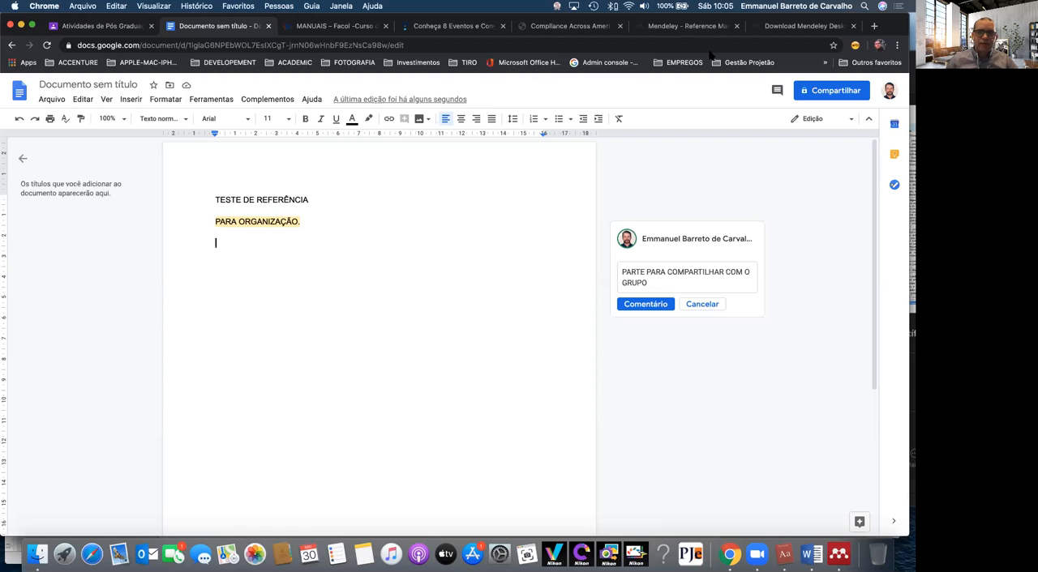
Start sharing the document and save it under the suggested name "TESTE DE REFERÊNCIA"
click(822, 91)
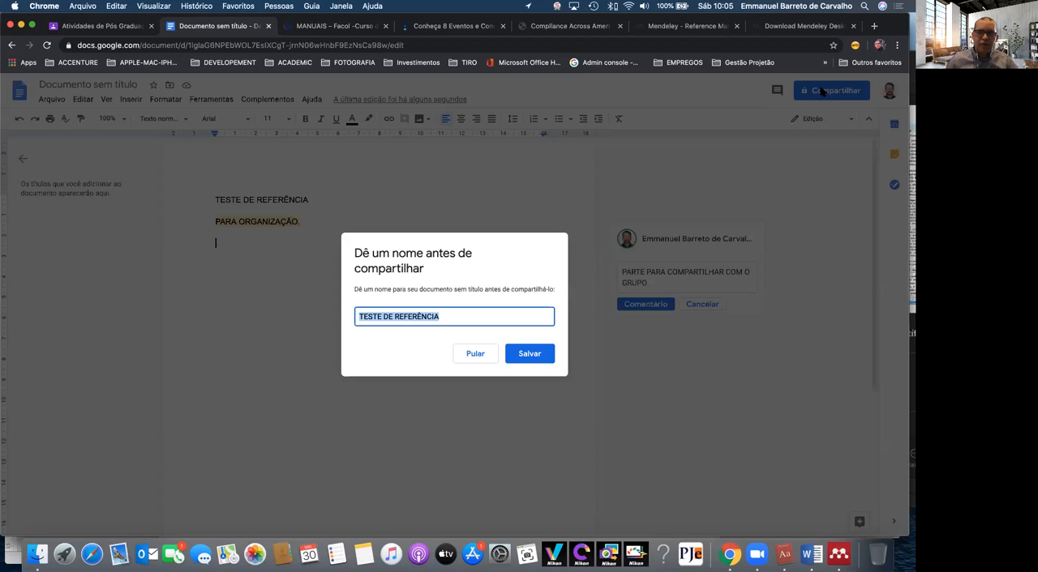
click(522, 355)
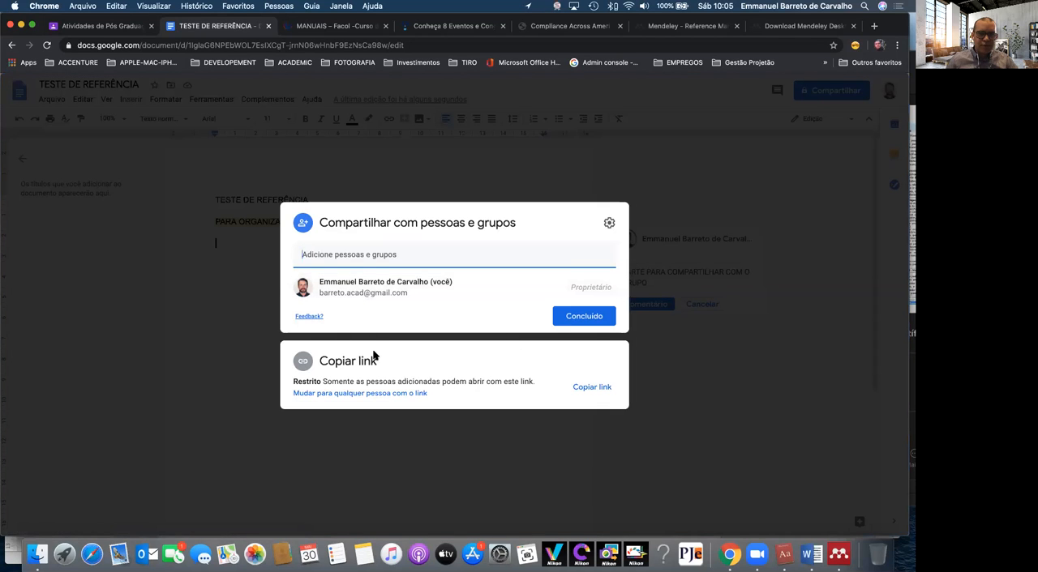
text(MIAU)
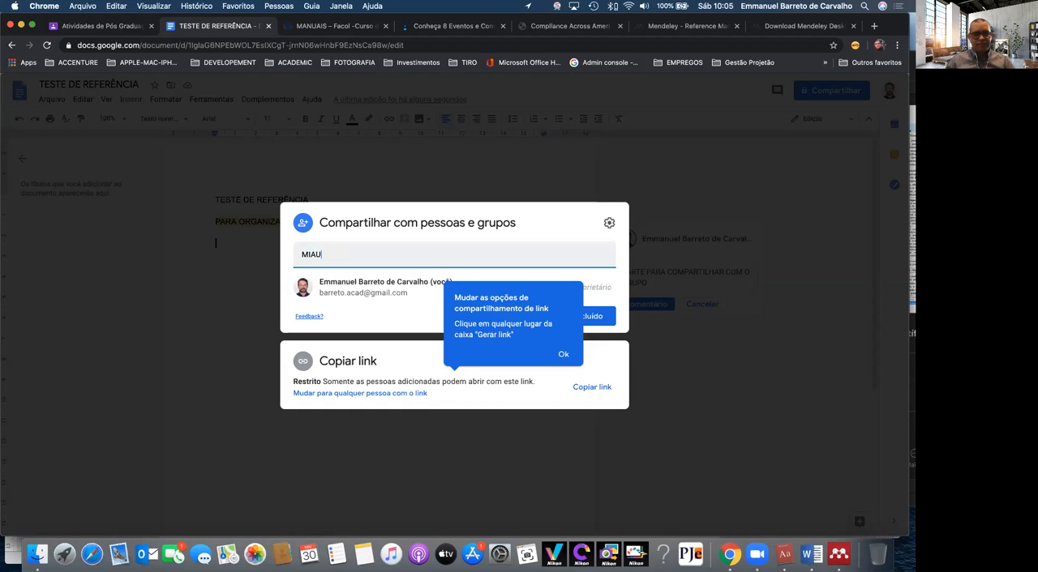
key(BackSpace)
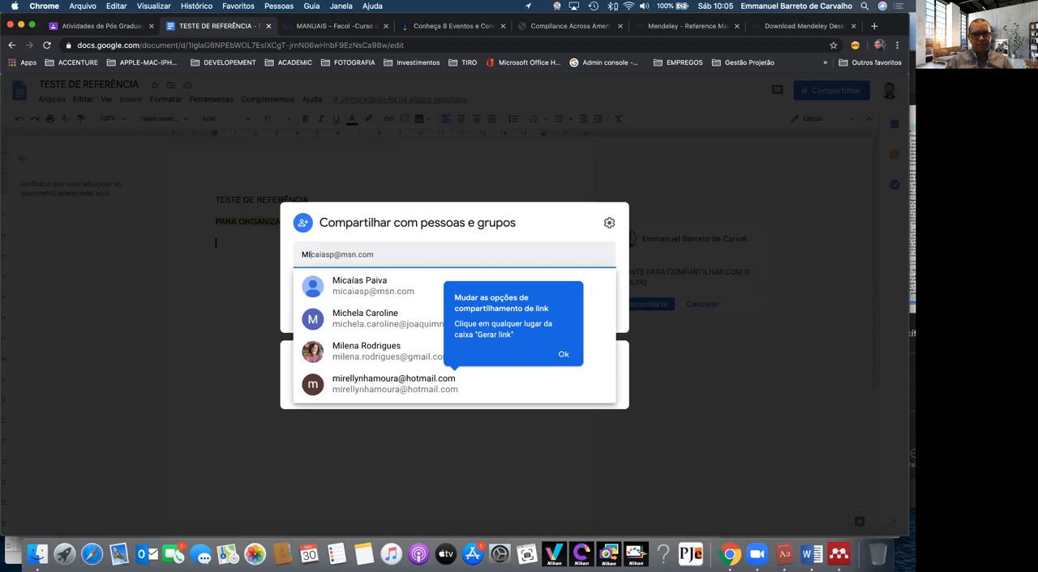
key(BackSpace)
key(BackSpace)
key(BackSpace)
text(a)
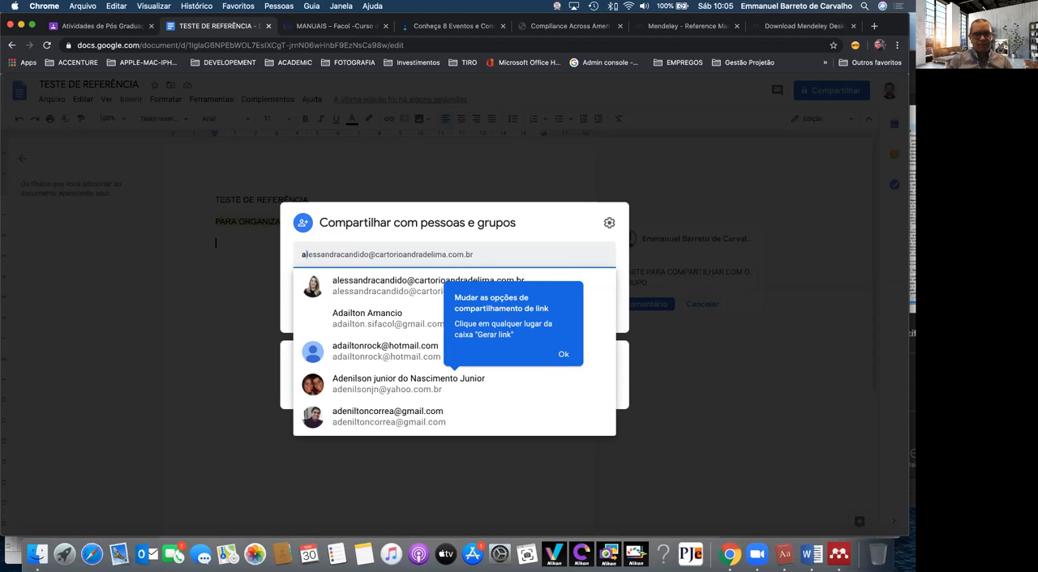
key(BackSpace)
text(mi)
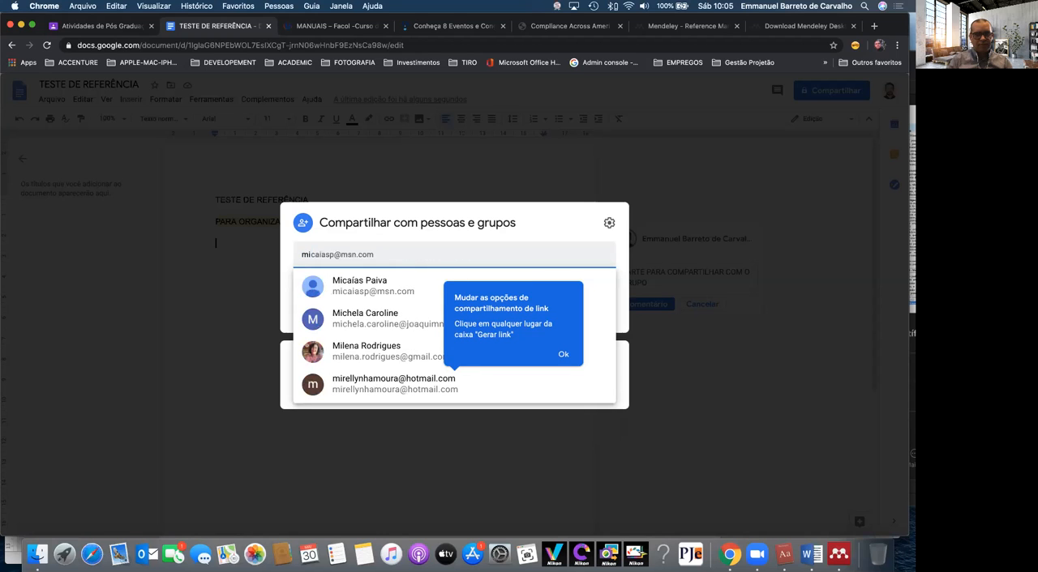
key(BackSpace)
key(BackSpace)
text(jonas)
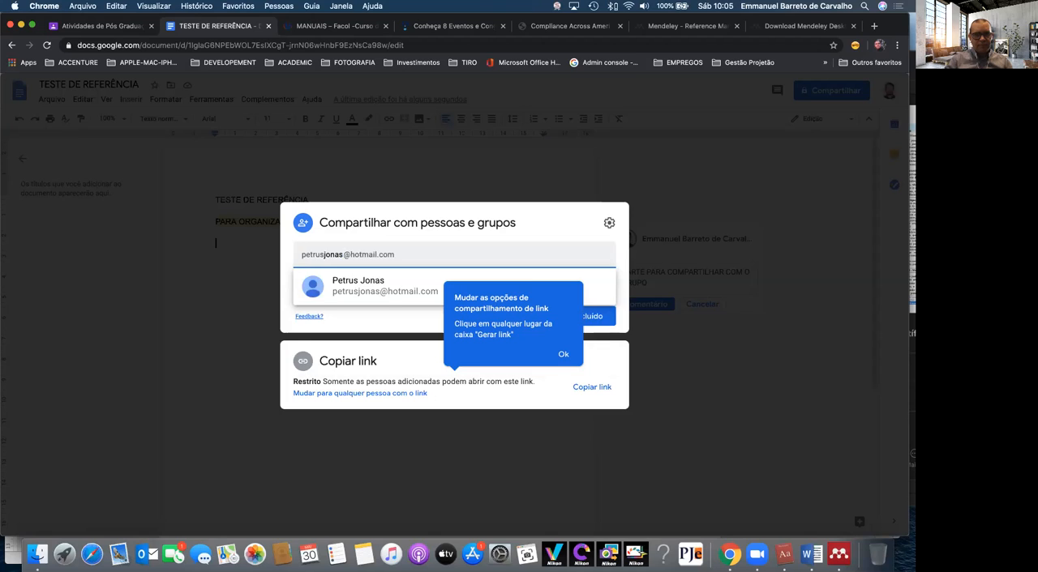
key(BackSpace)
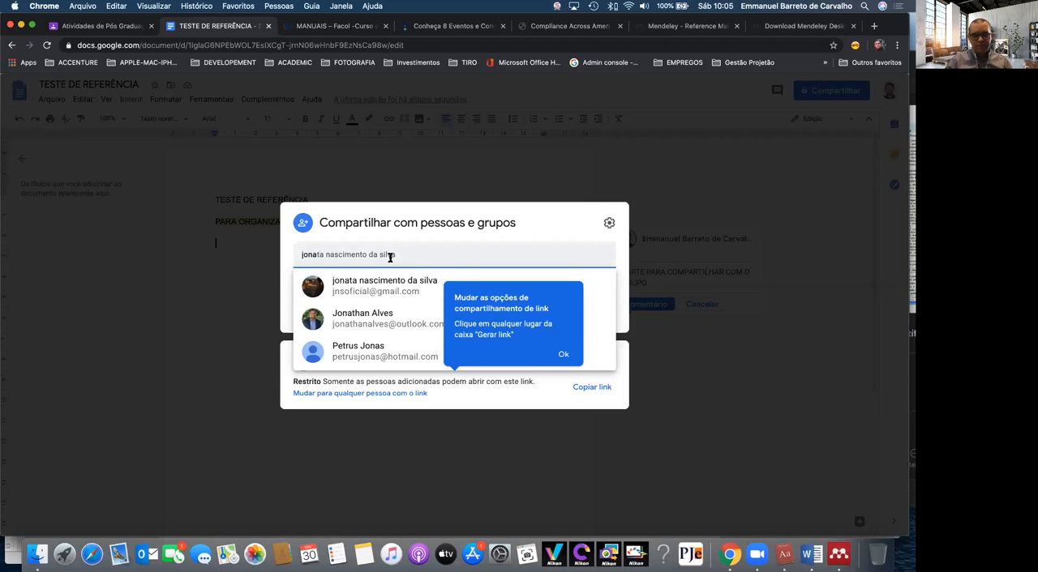
key(BackSpace)
key(BackSpace)
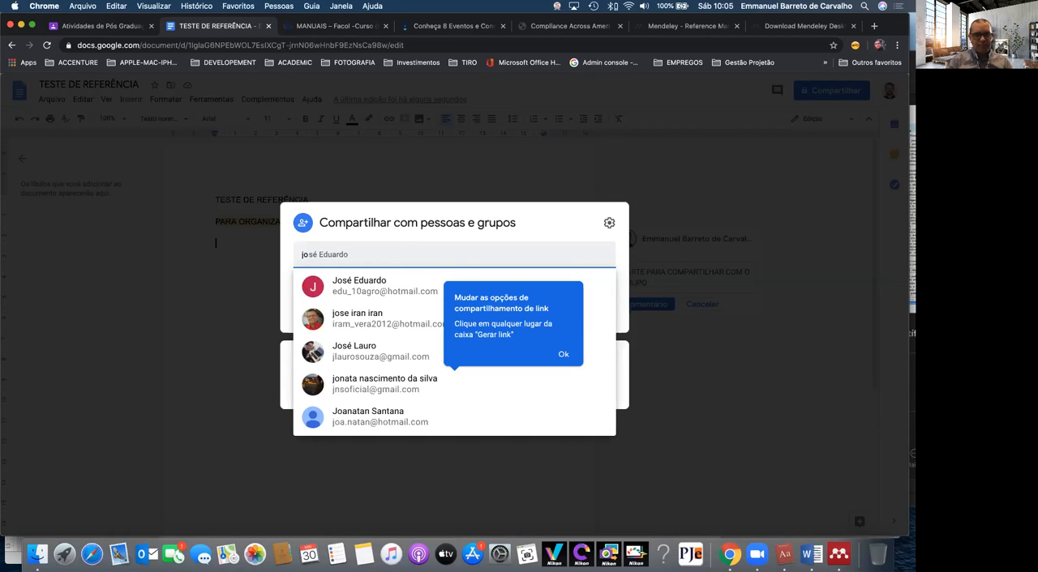
key(BackSpace)
key(BackSpace)
text(andre)
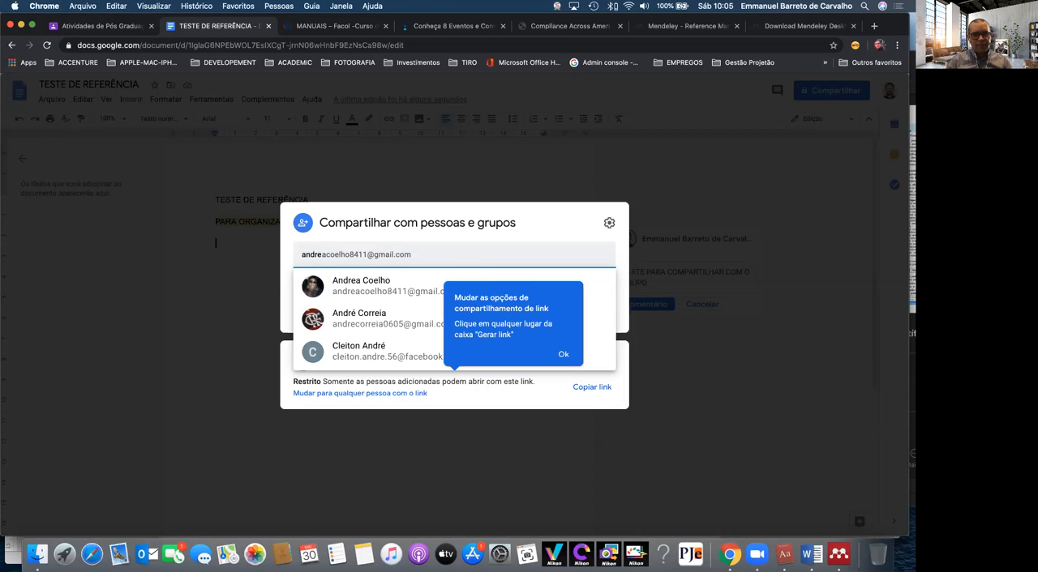
key(BackSpace)
key(BackSpace)
key(BackSpace)
key(BackSpace)
key(BackSpace)
text(cres)
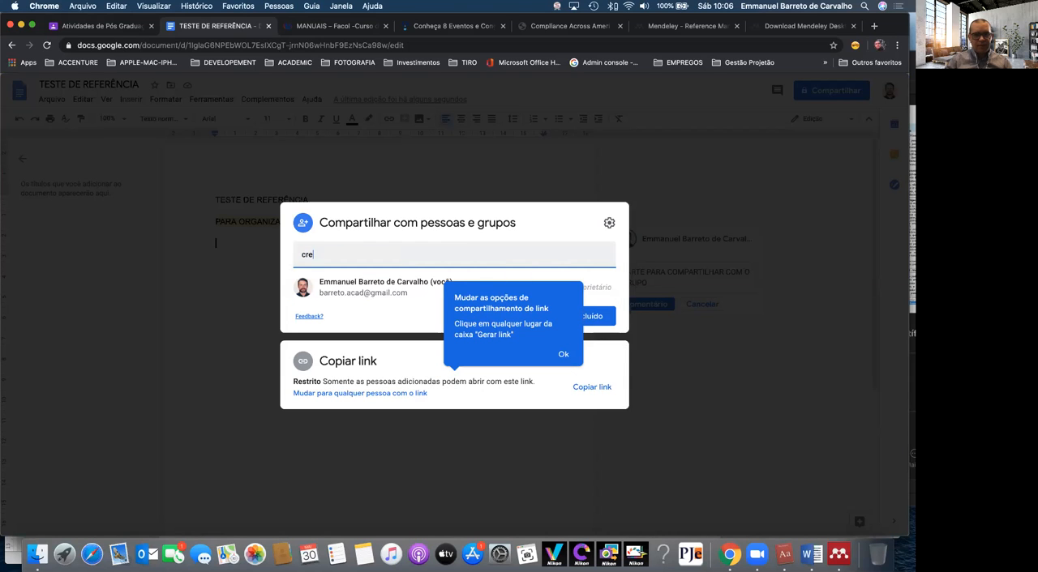
key(BackSpace)
key(BackSpace)
key(BackSpace)
Share the document with a suggested contact as Editor, with notification on and no message, after reviewing the permission settings
text(martins)
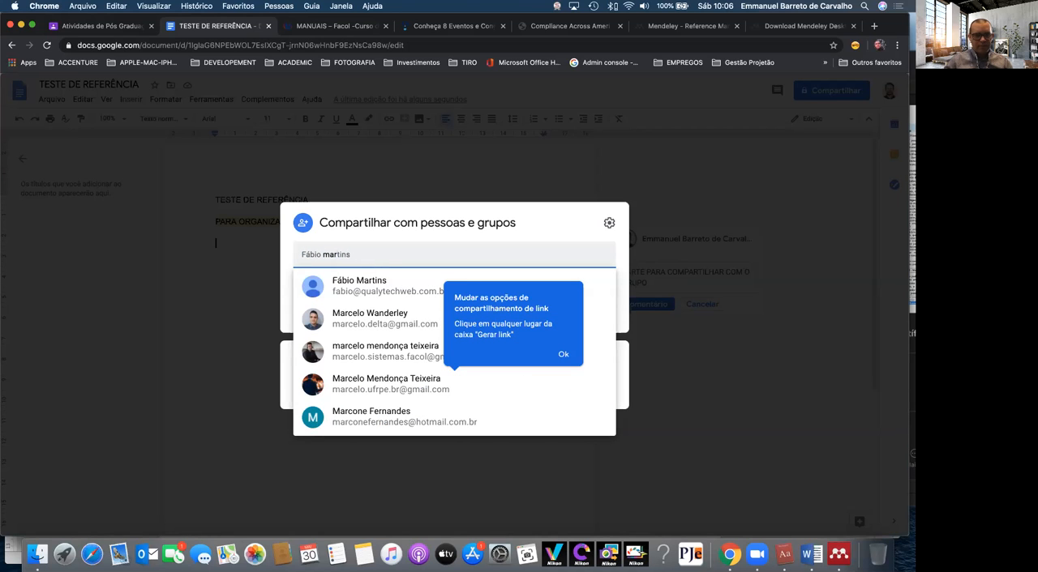
click(377, 348)
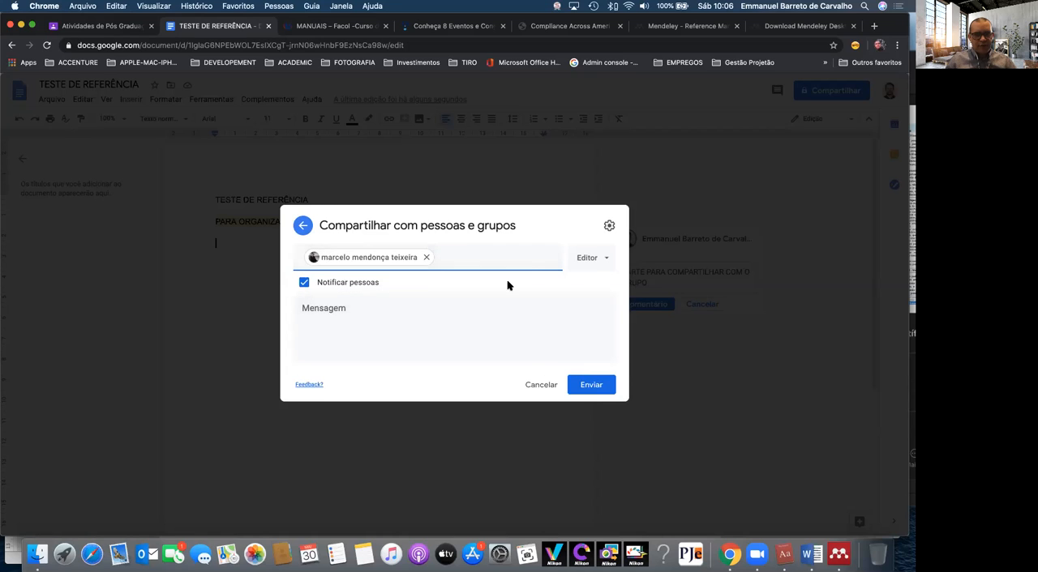
click(588, 258)
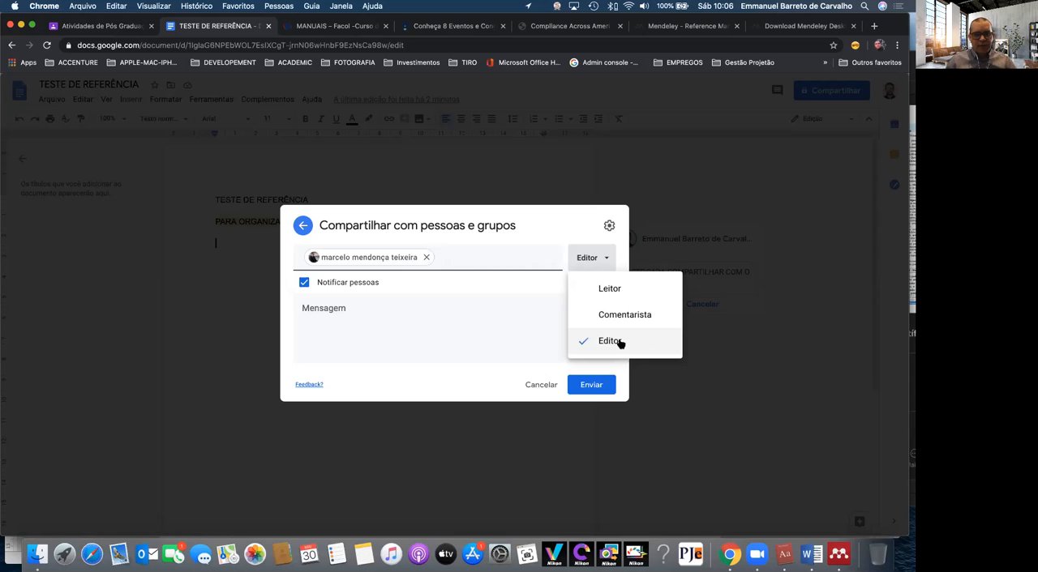
click(444, 340)
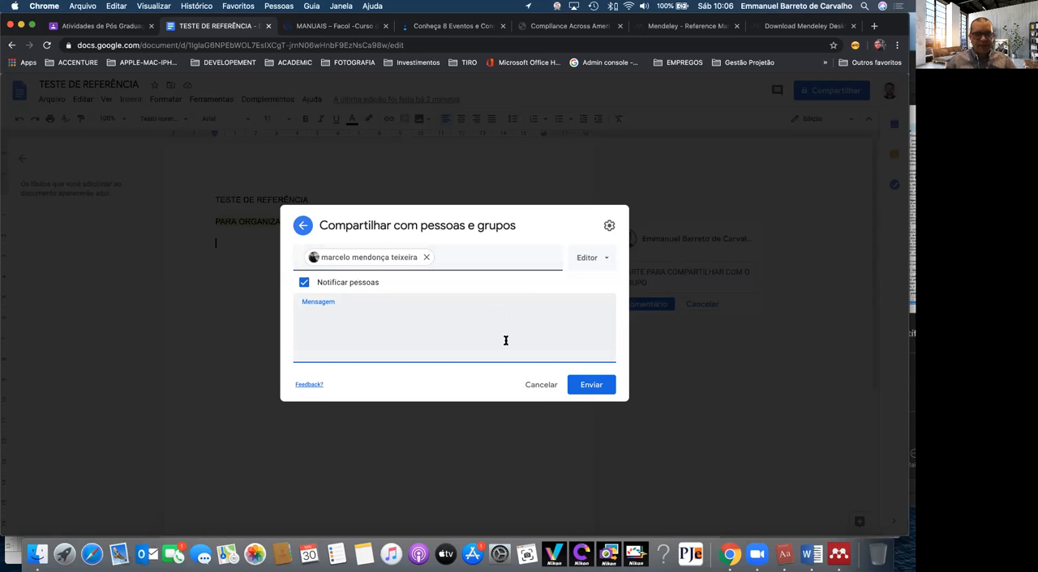
click(608, 226)
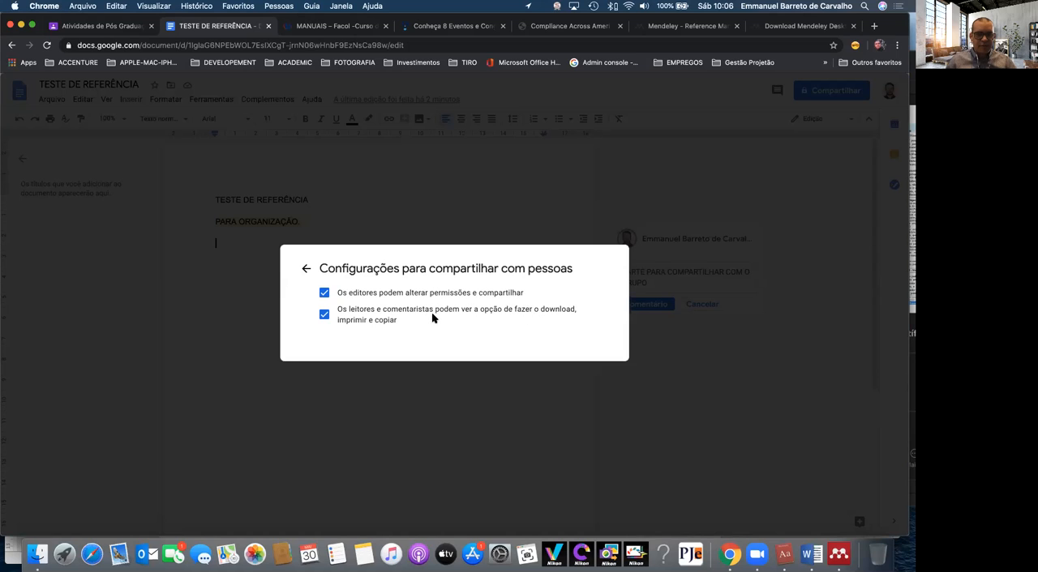
click(306, 269)
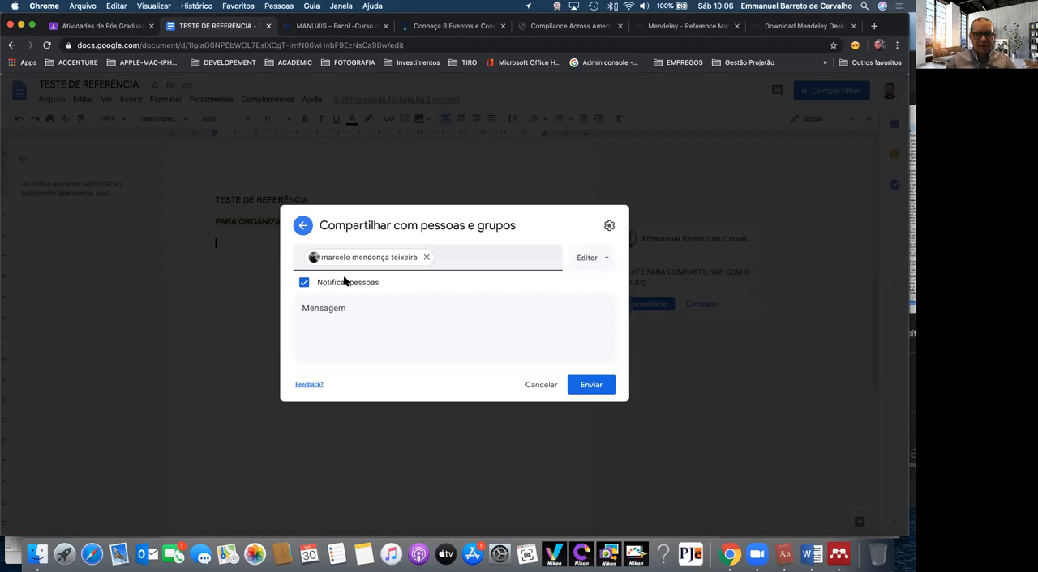
click(585, 386)
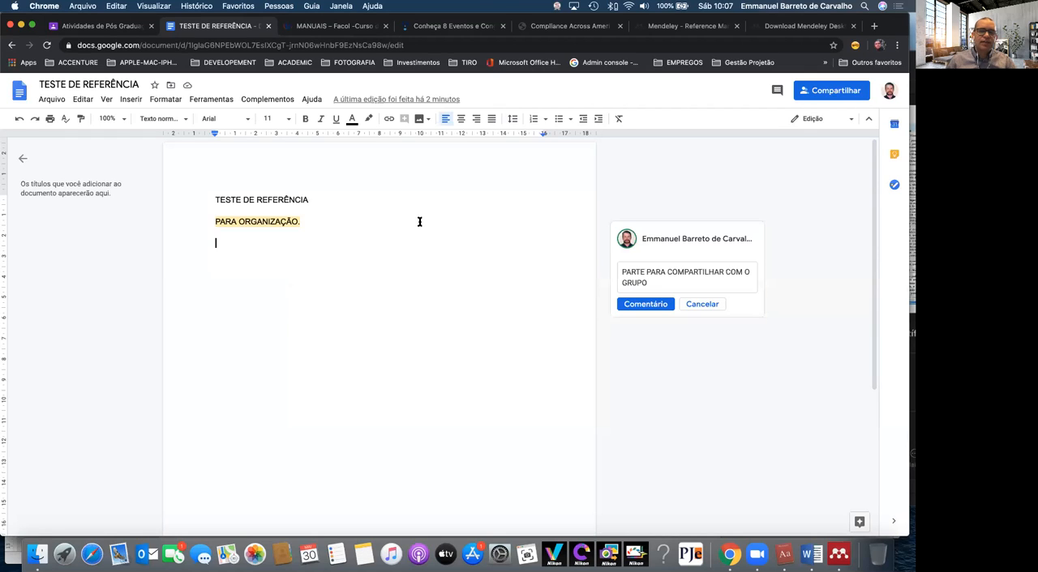
Look at the document's comment history and close it again
click(775, 90)
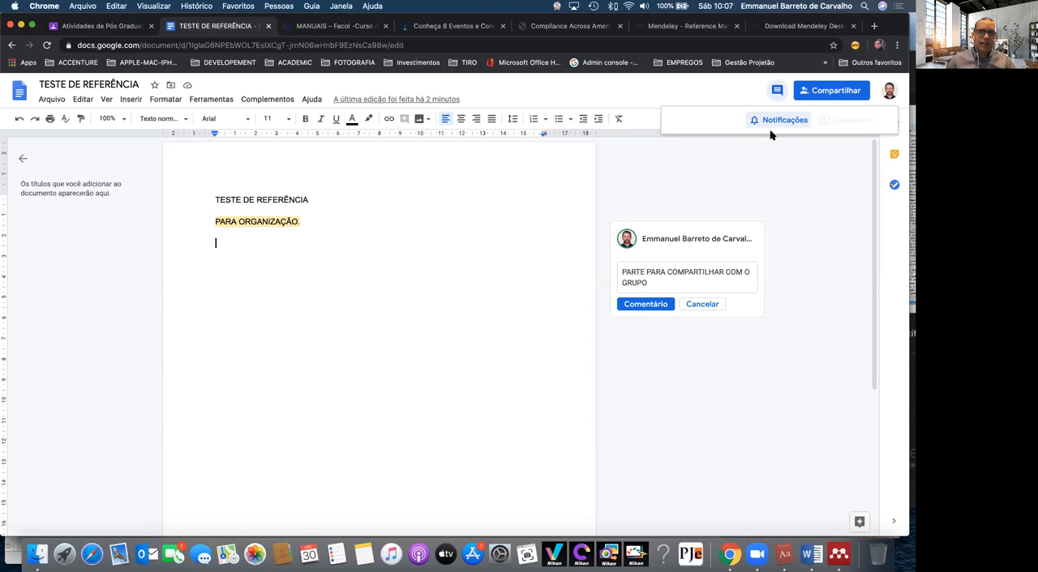
click(492, 282)
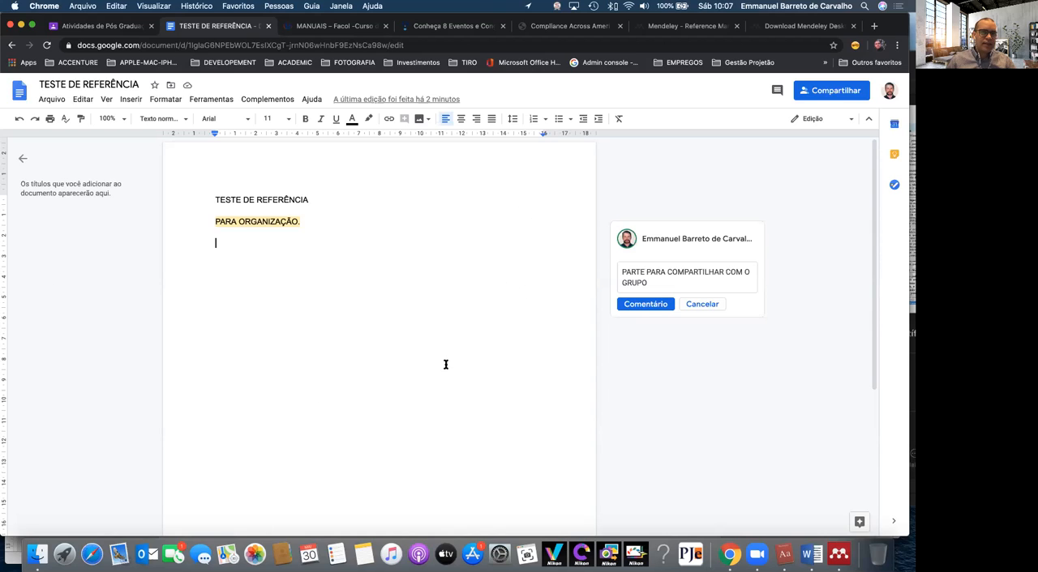